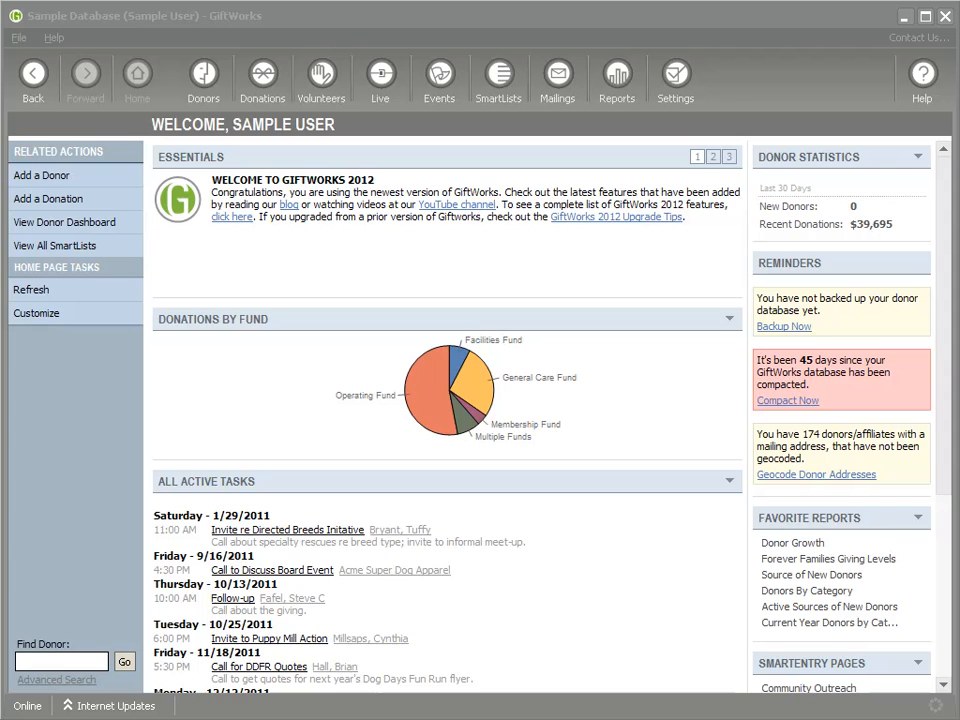
- Start a donation receipts mailing for all receipt groups and all dates, and show its recipients
click(558, 80)
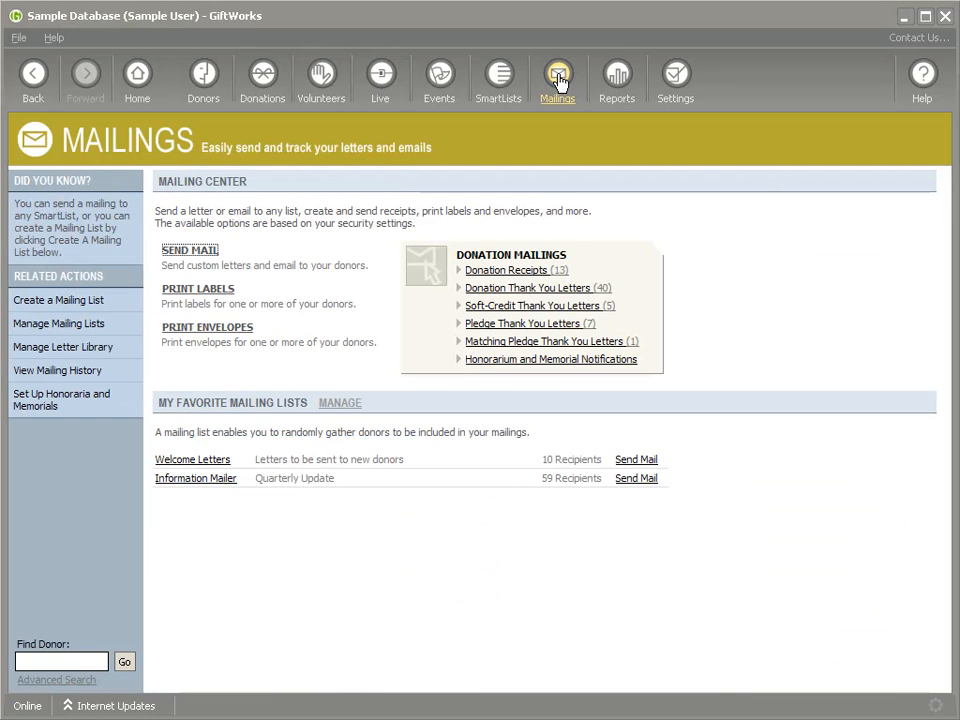
click(518, 274)
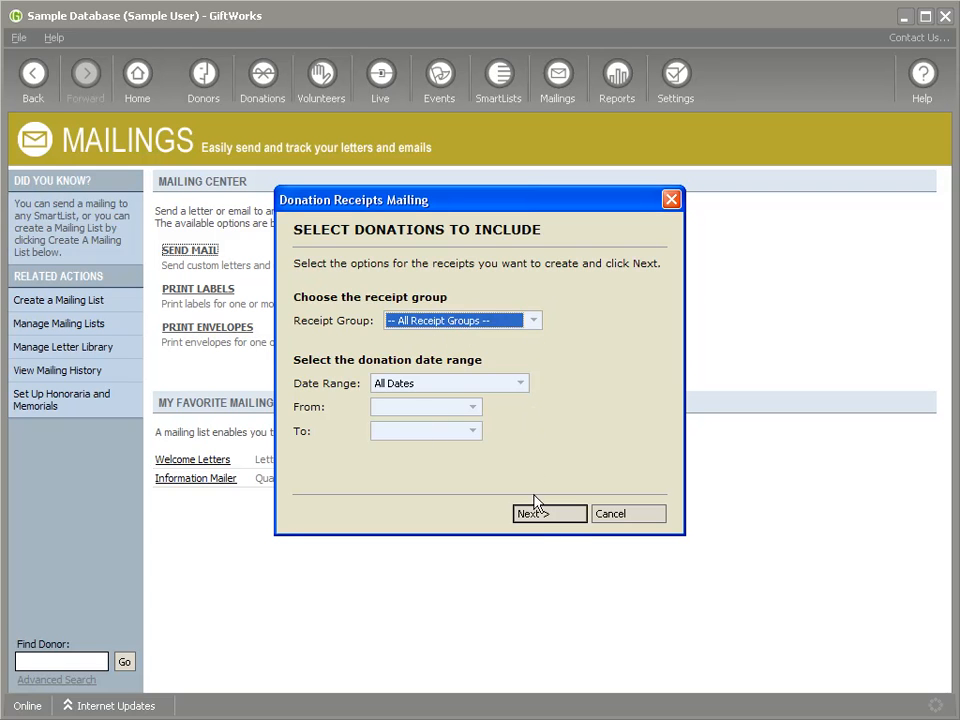
click(546, 516)
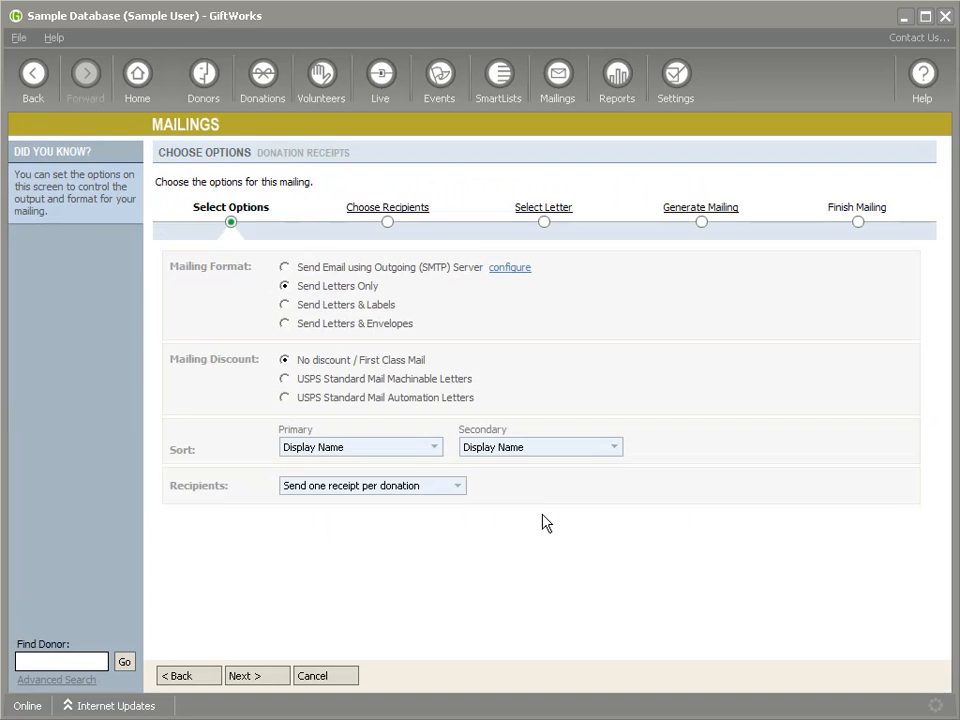
click(356, 211)
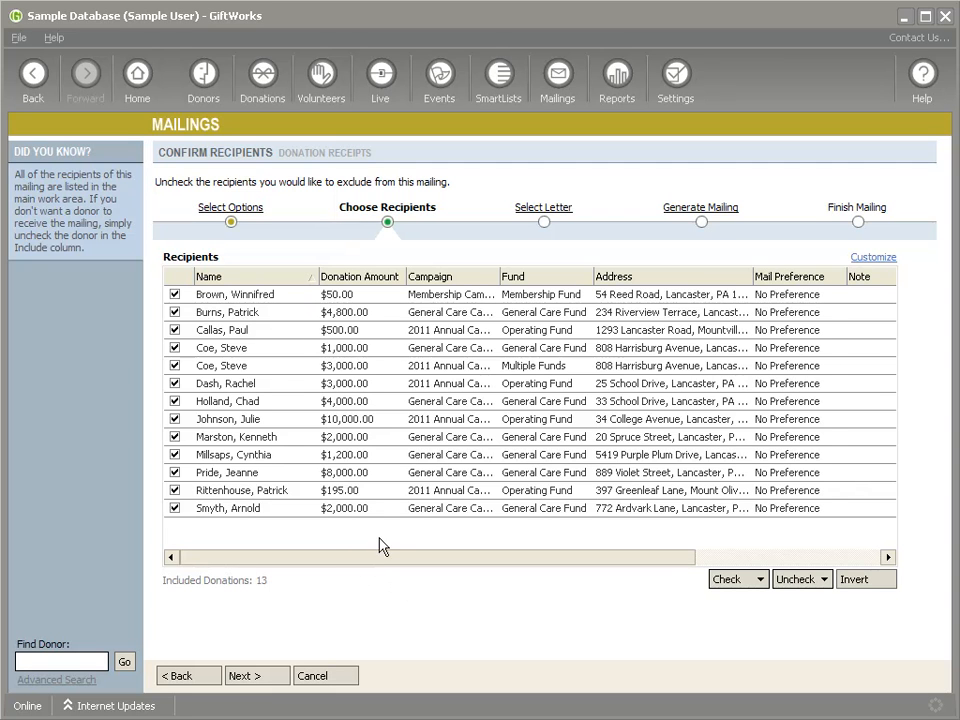
- Customize the recipient list columns so that Payment Date comes directly after Donation Amount
drag(371, 561, 554, 561)
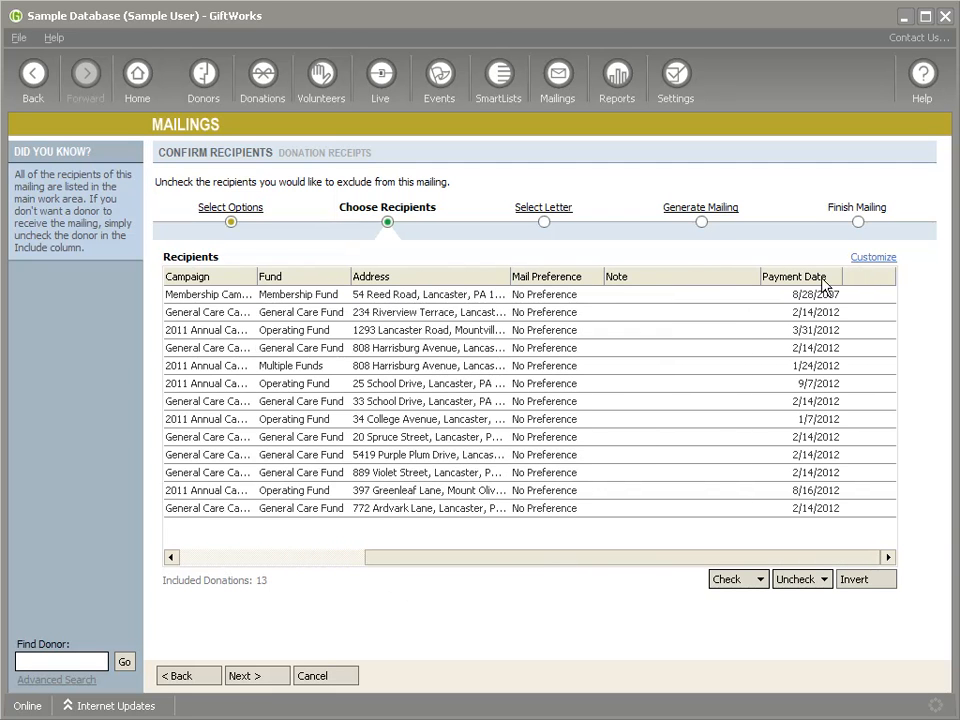
click(870, 258)
click(420, 430)
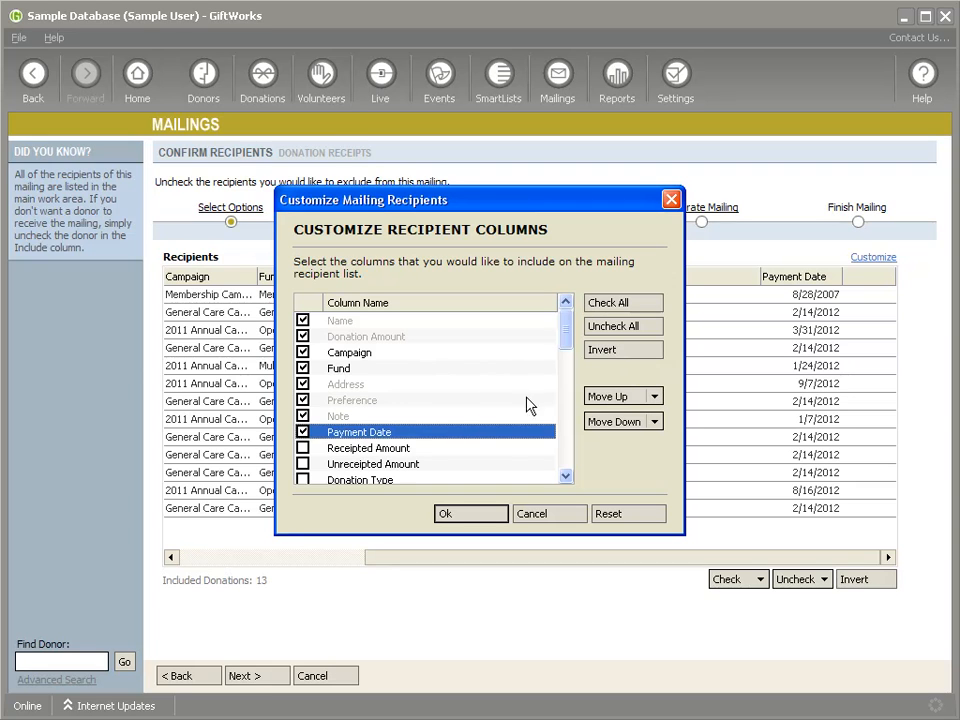
click(616, 398)
click(616, 398)
click(616, 398)
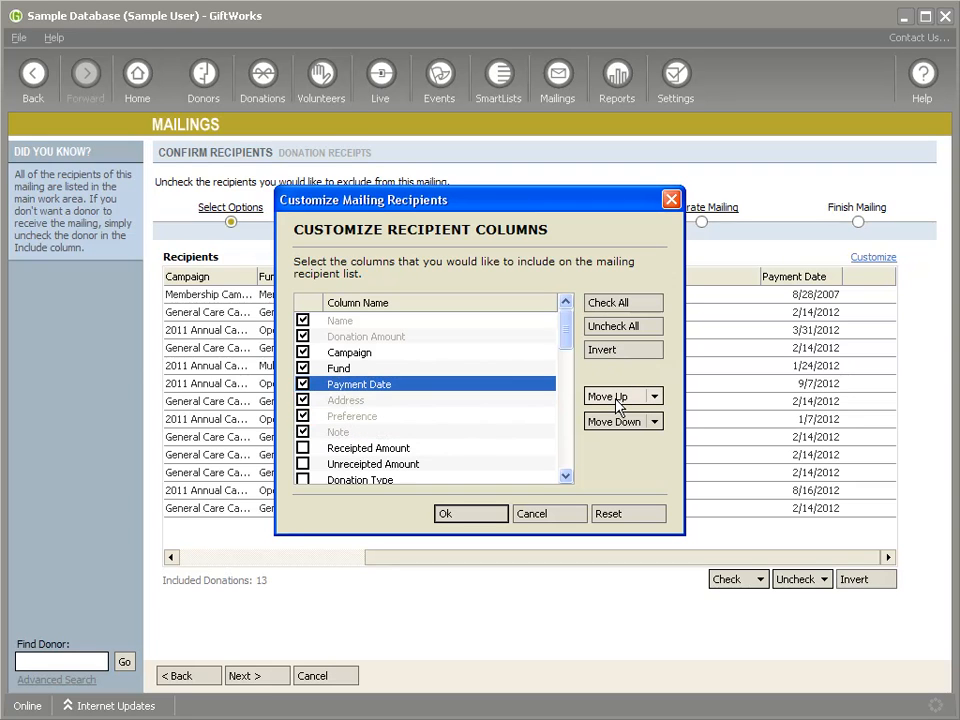
click(616, 398)
click(616, 398)
click(490, 515)
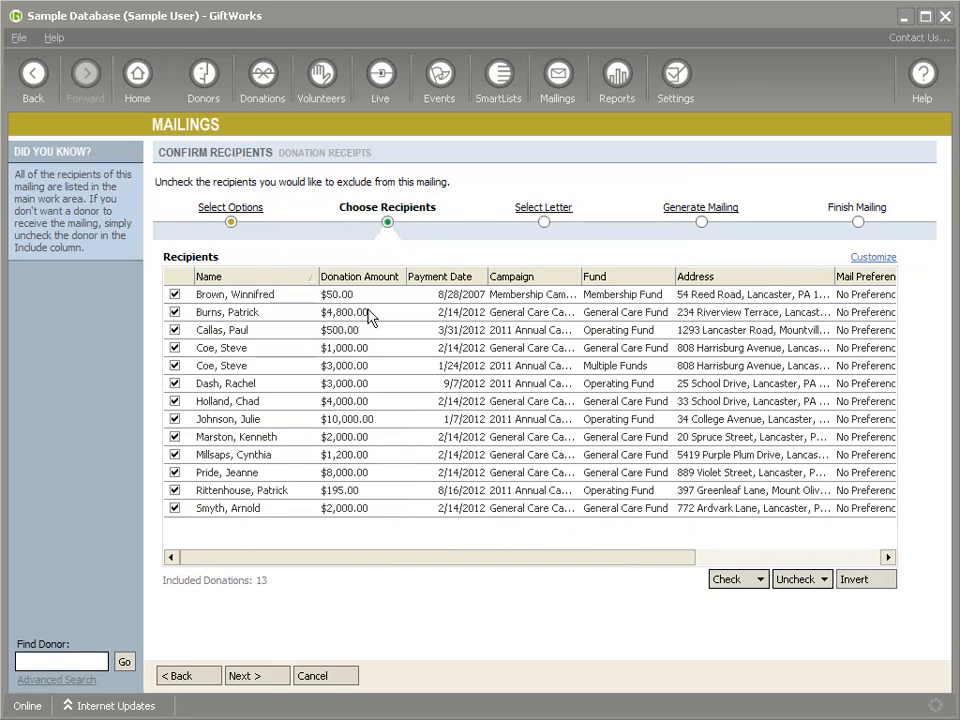
- Keep all recipients, view the available receipt letters and cancel the mailing
click(465, 298)
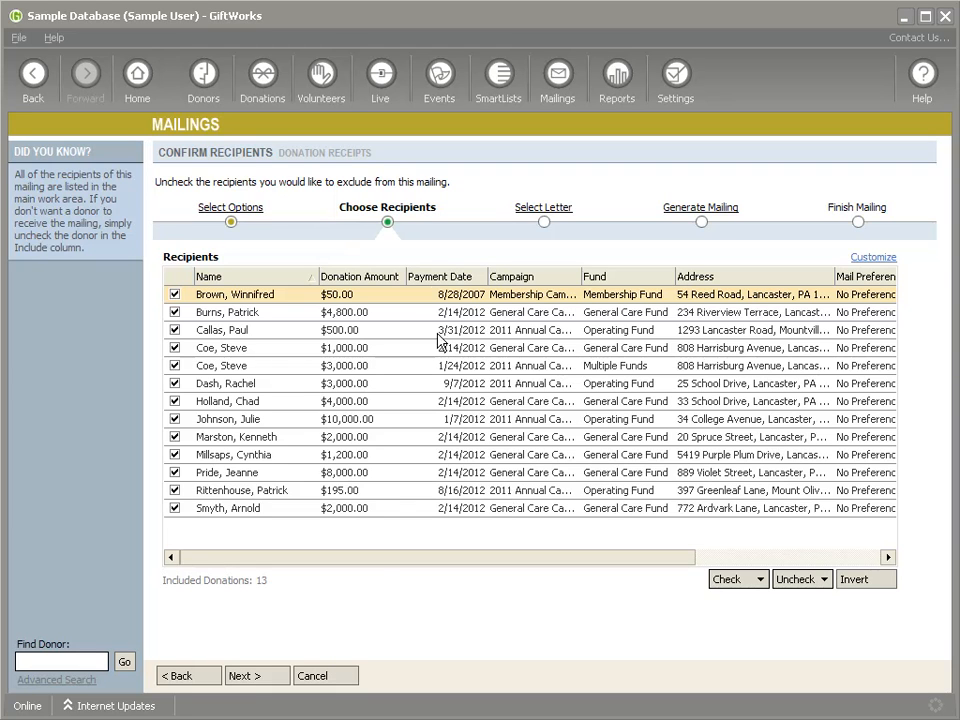
click(276, 677)
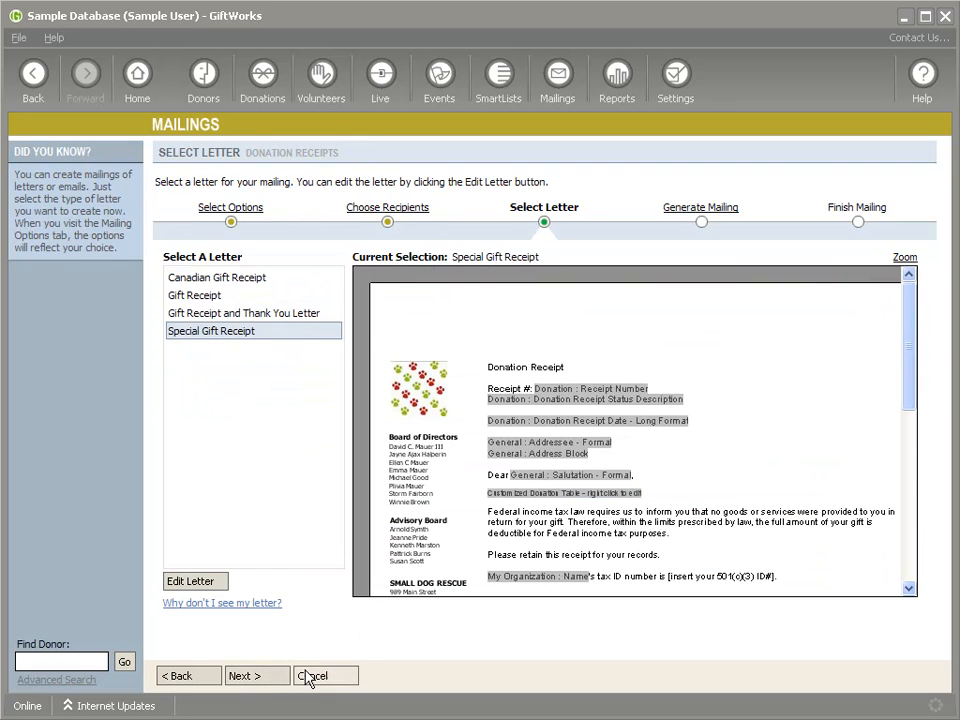
click(310, 676)
click(390, 434)
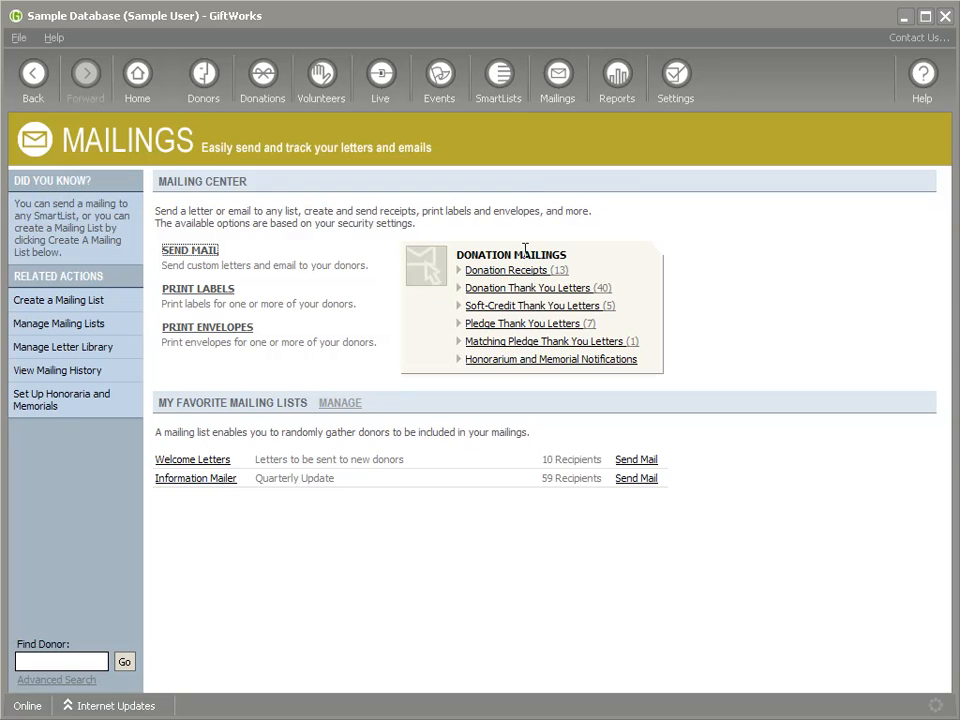
- Start a new SmartList that shows donations
click(499, 80)
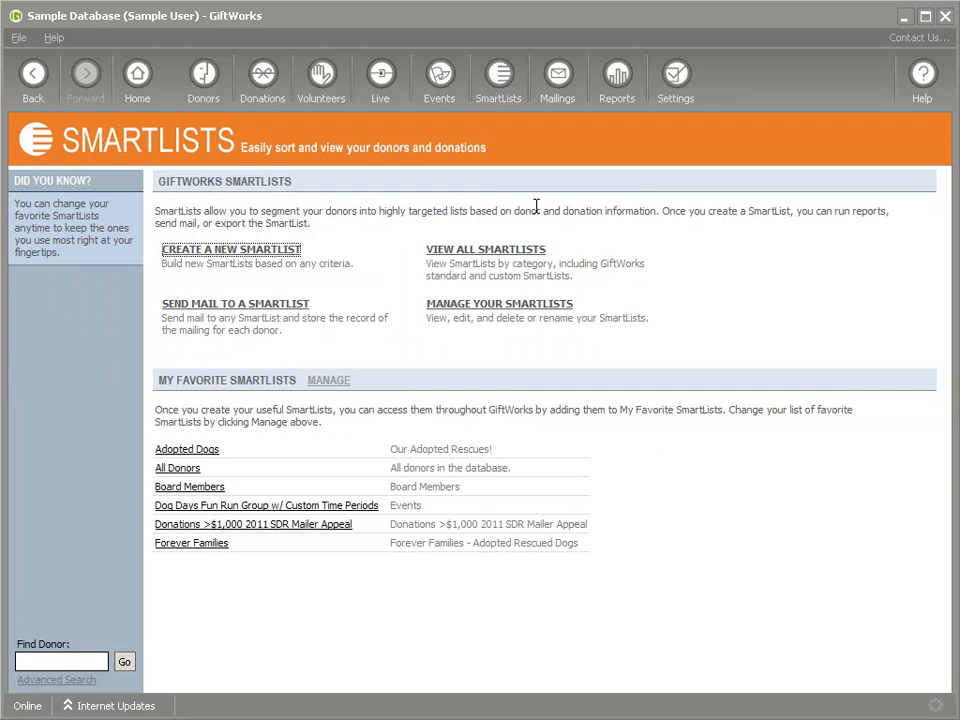
click(207, 255)
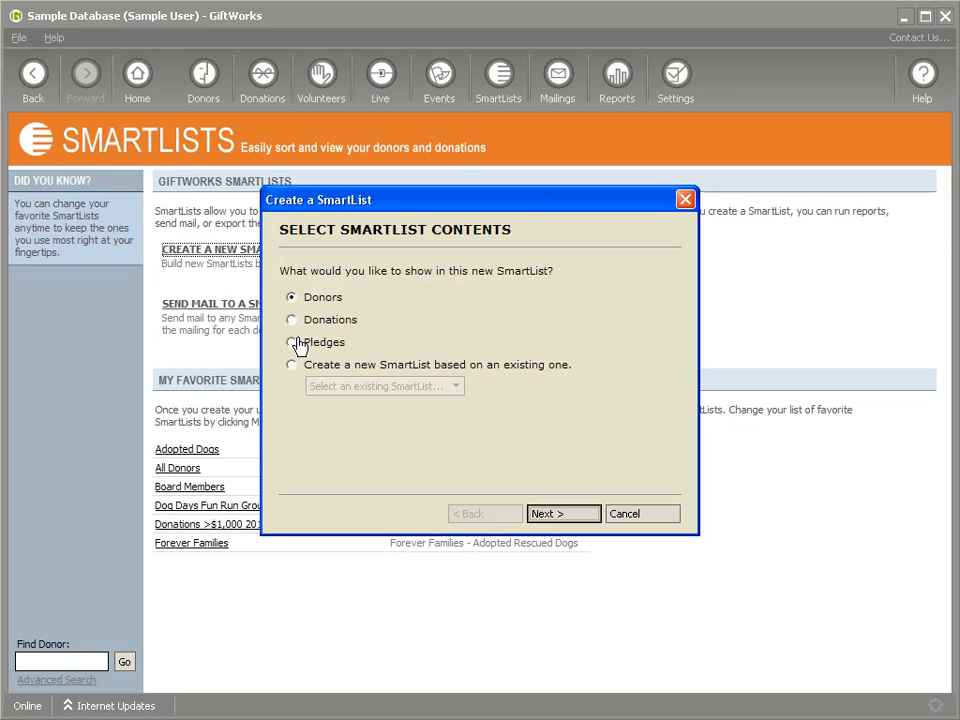
click(291, 321)
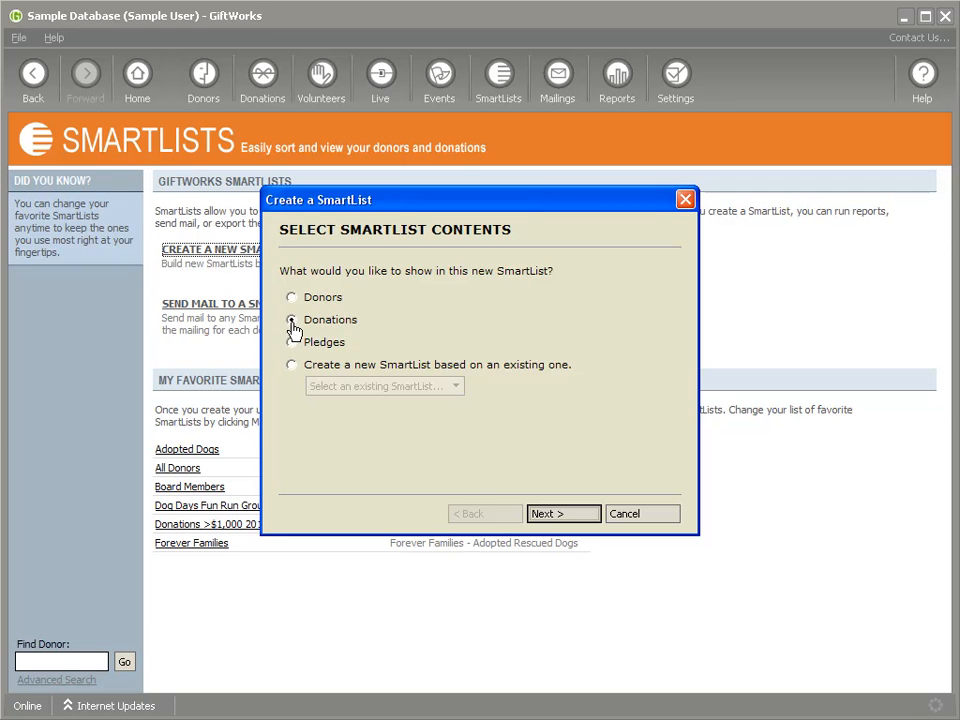
click(562, 516)
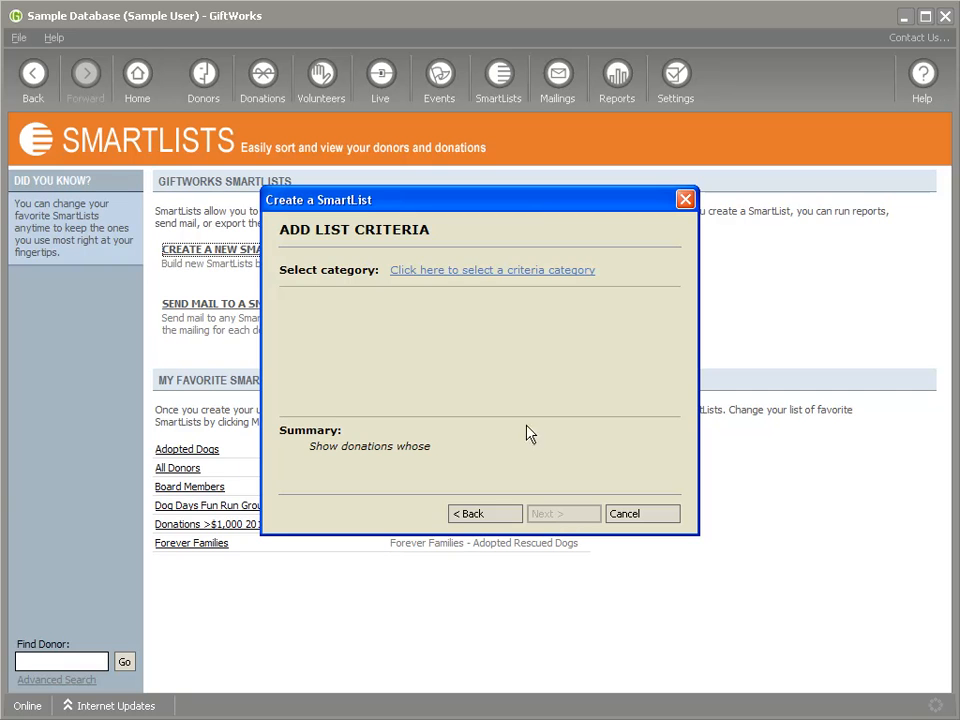
- Add the Donation Details criterion Receipted with the value Not Receipted to the SmartList
click(461, 272)
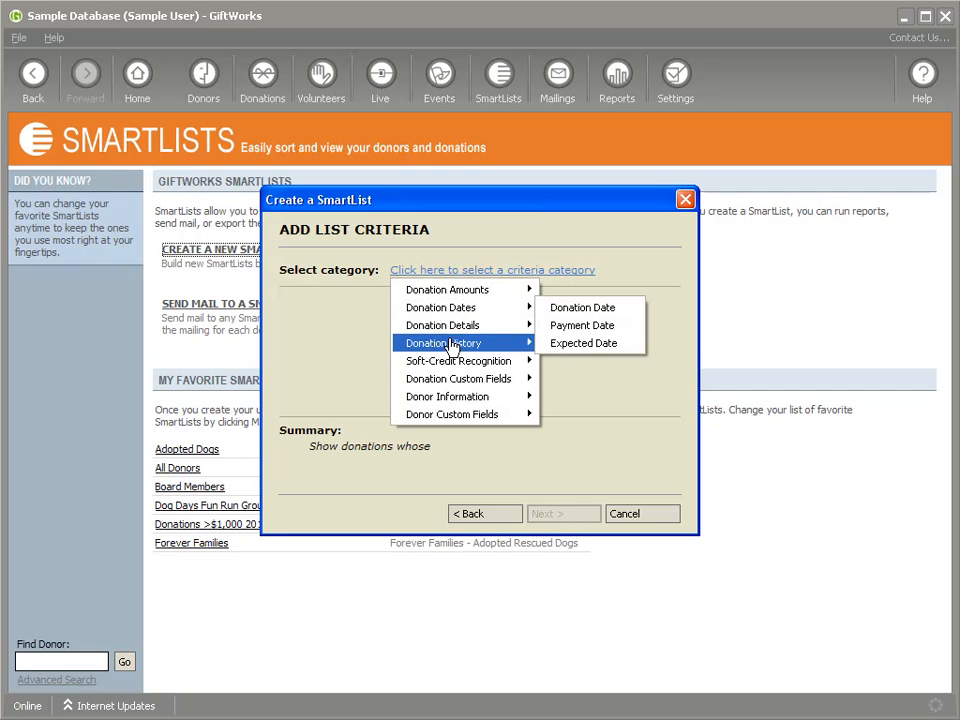
mouse_move(450, 328)
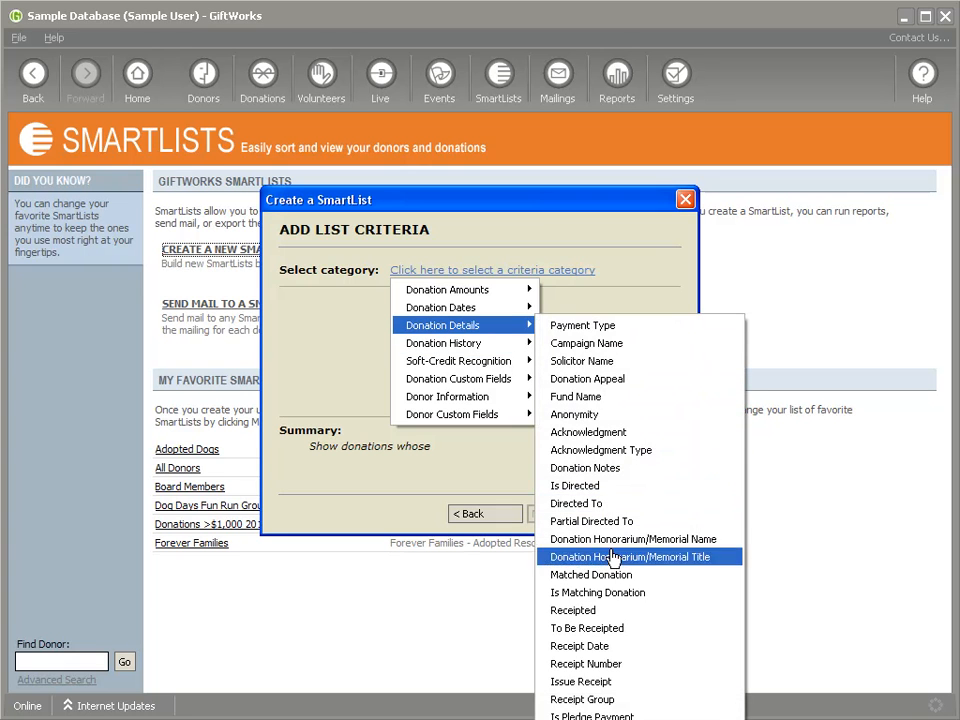
click(594, 613)
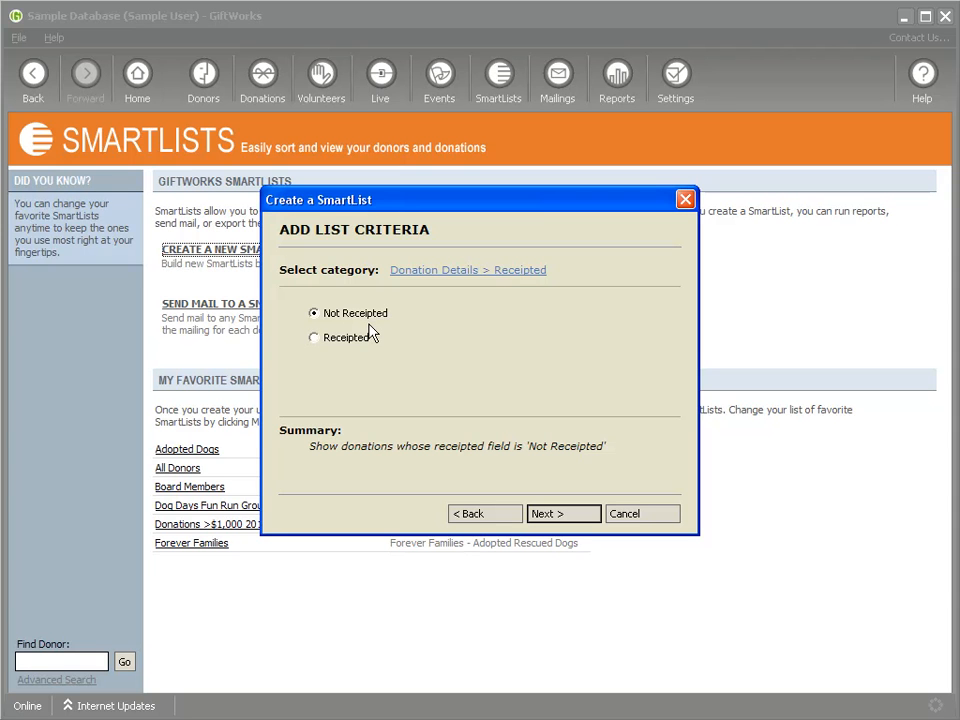
click(565, 523)
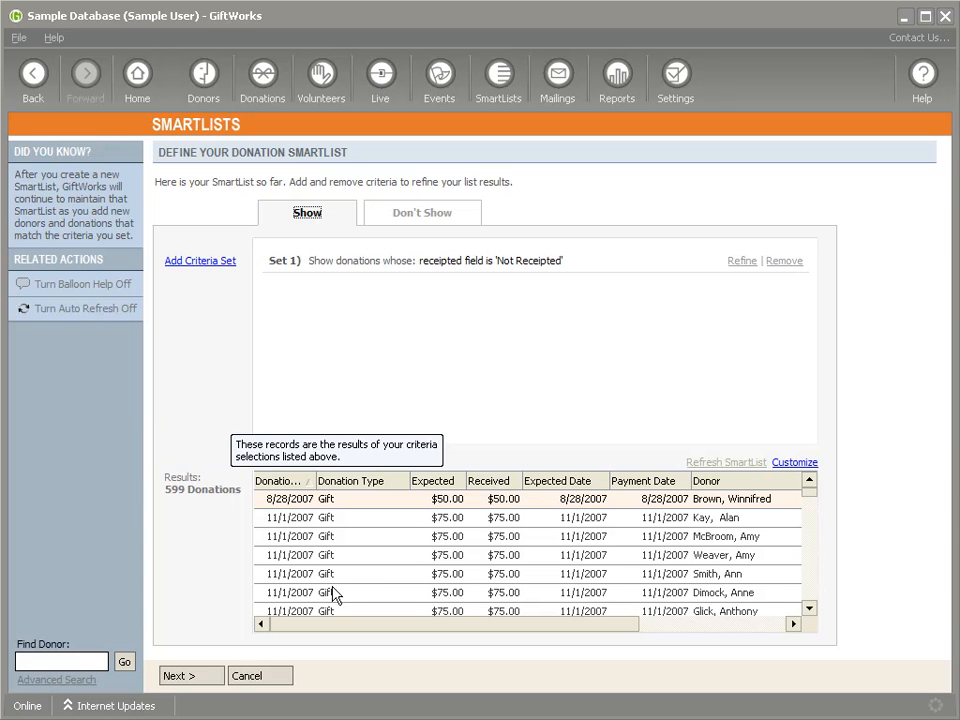
- Refine the Not Receipted criteria set by appending a Payment Date criterion from Donation Dates
drag(812, 500, 792, 497)
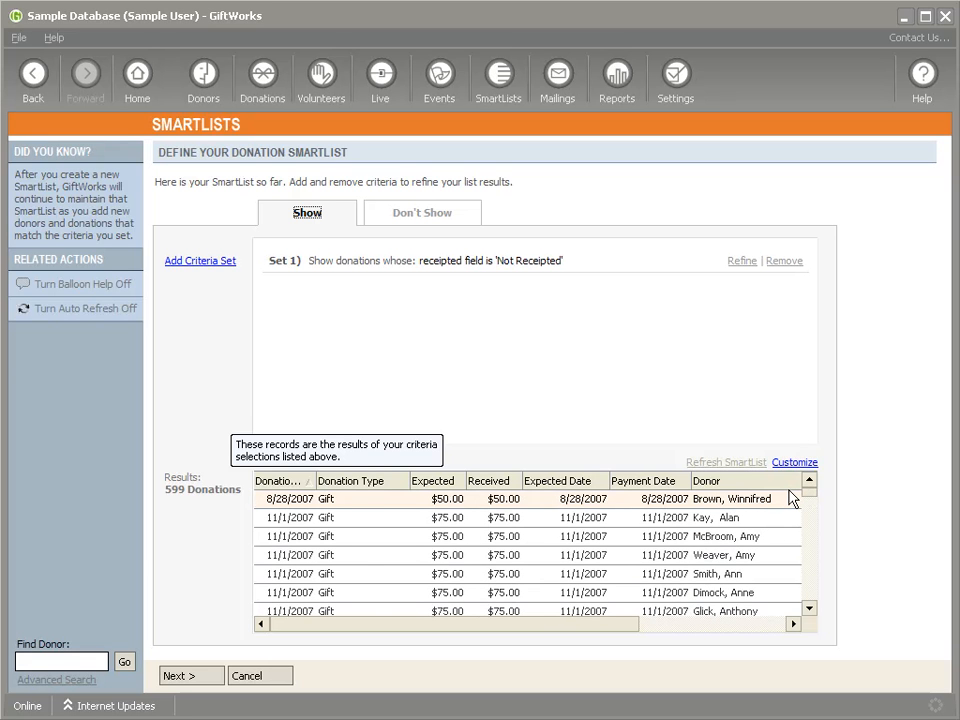
click(740, 261)
click(315, 317)
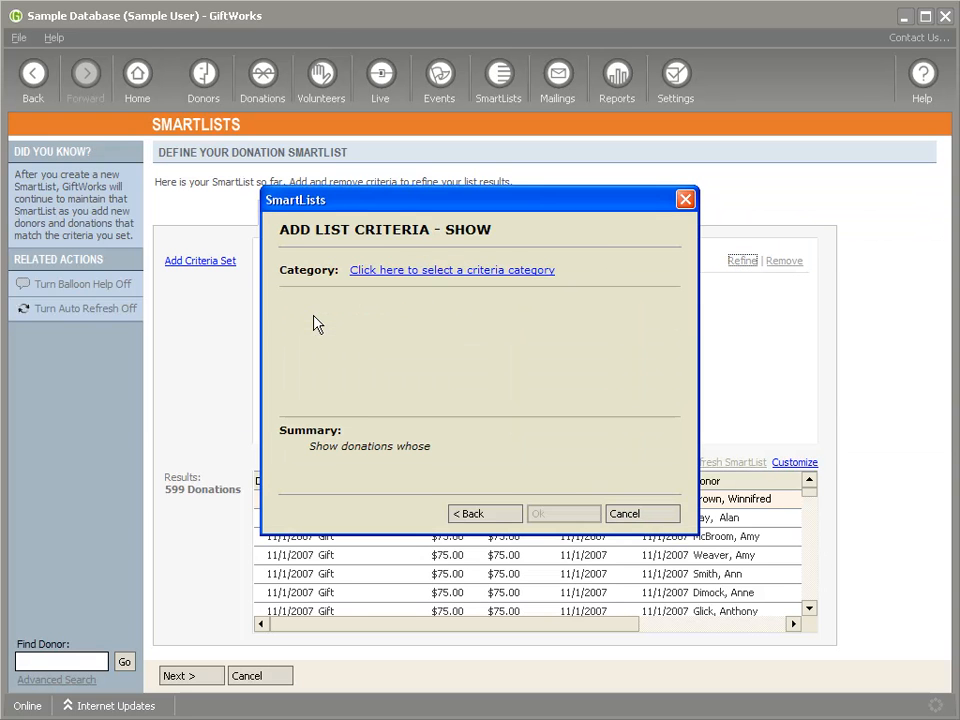
click(429, 271)
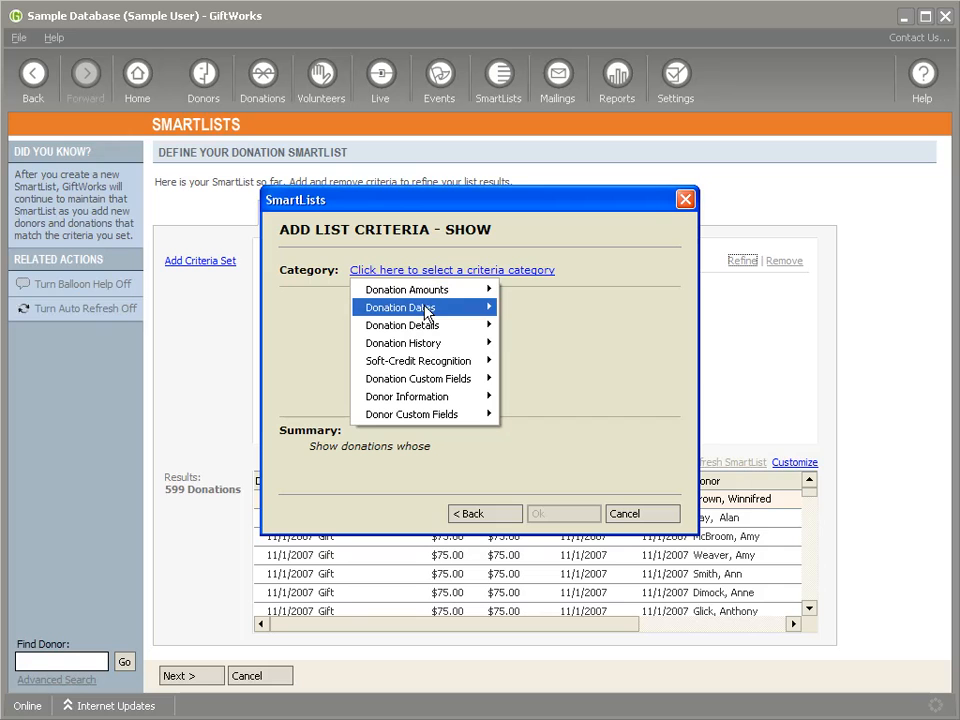
mouse_move(405, 312)
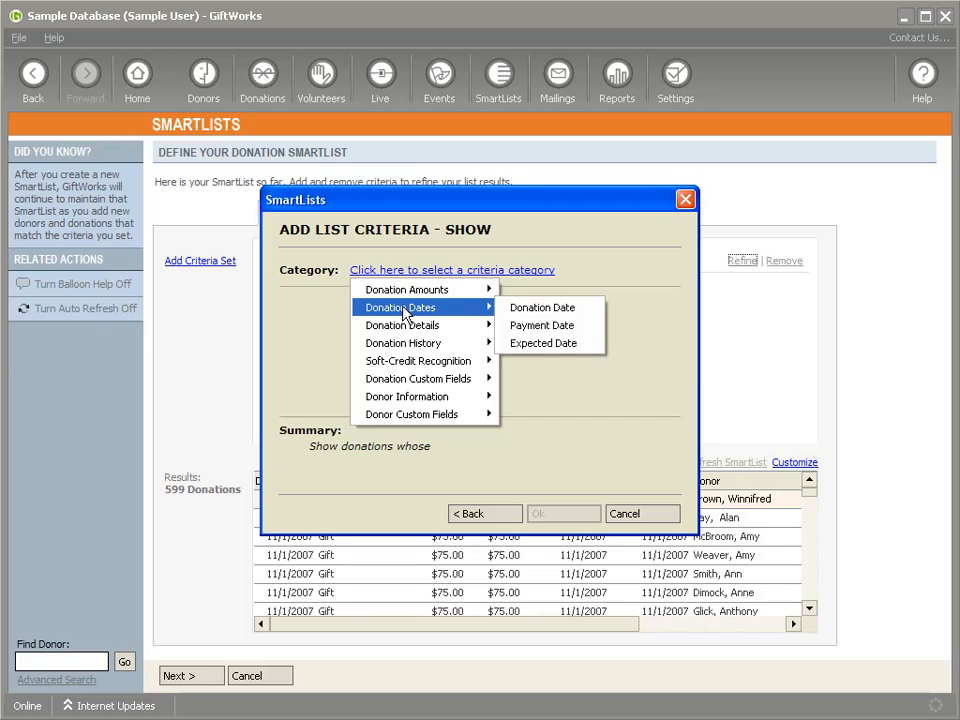
click(542, 331)
- Limit the payment date to custom dates between 1/1/2011 and 12/31/2011 and apply the refined criteria set
click(492, 318)
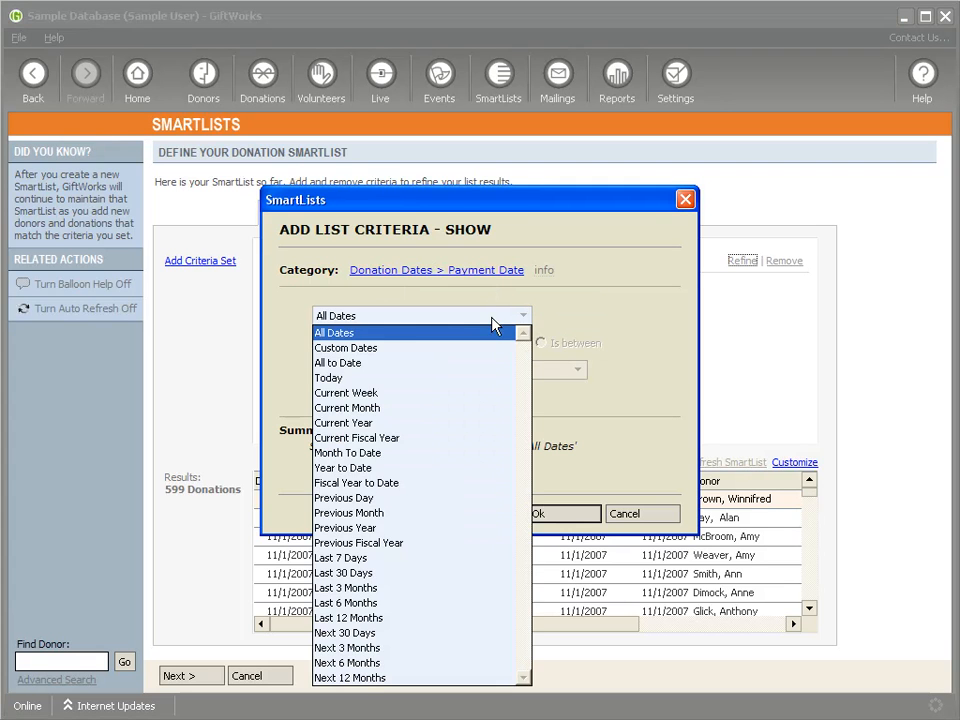
click(375, 350)
click(541, 343)
text(1/1/2011)
key(Tab)
text(12/31/2011)
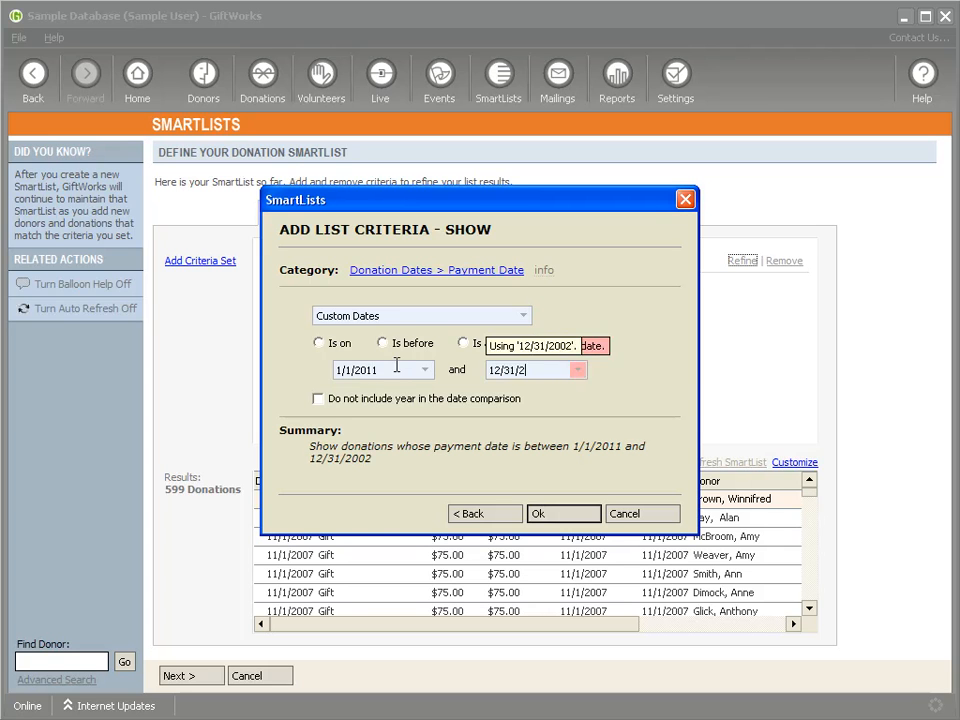
click(541, 515)
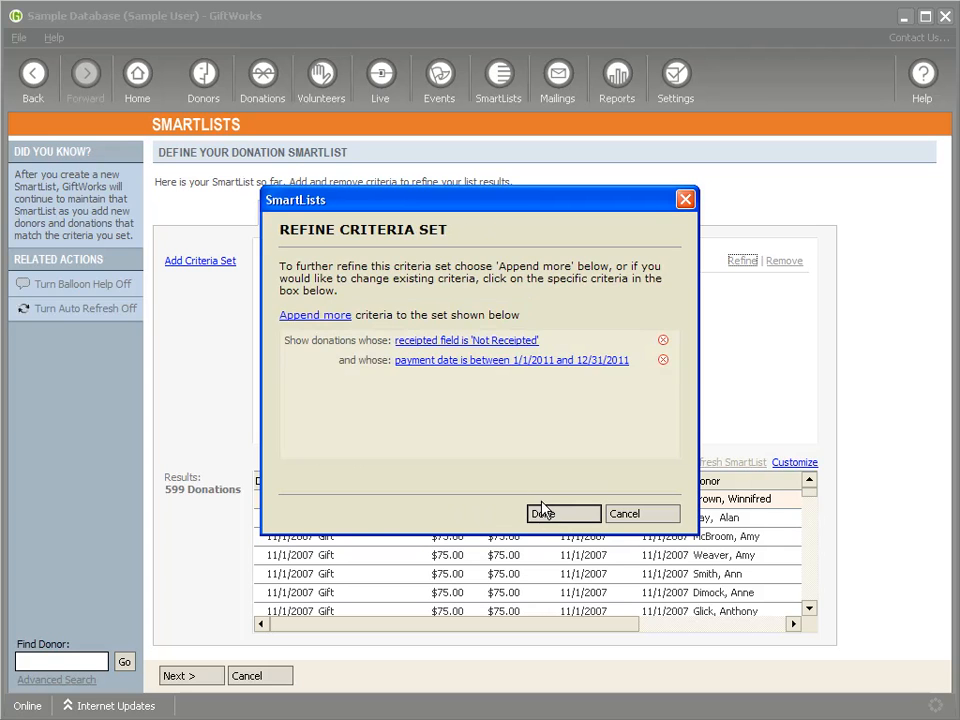
click(545, 514)
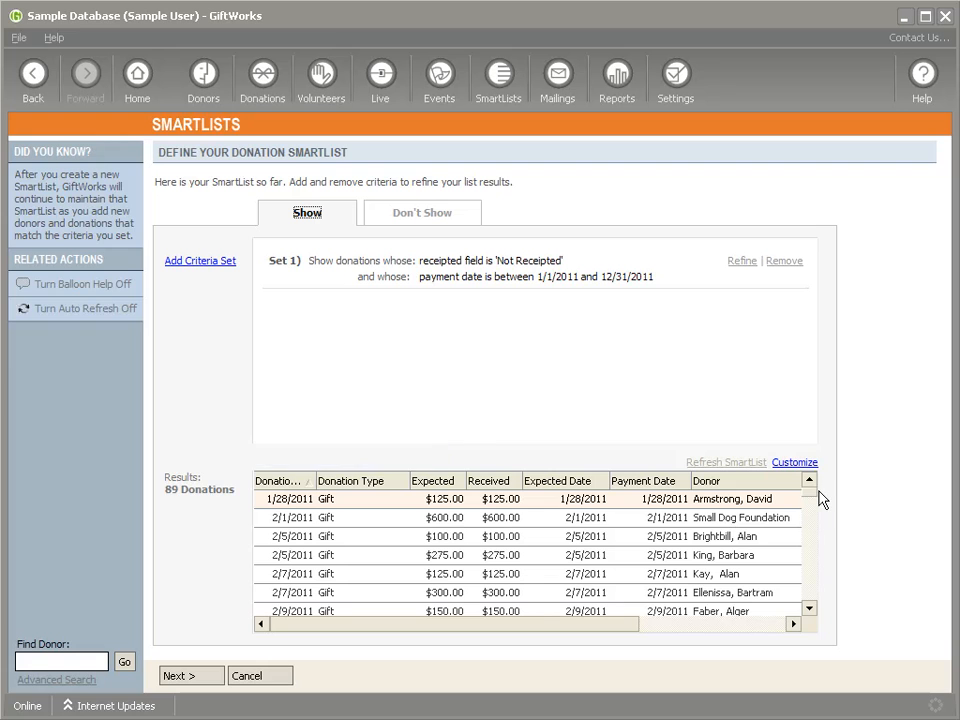
- Save the SmartList as "2011 Donations to be Receipted" and add it to the favorites
drag(812, 500, 791, 491)
click(182, 677)
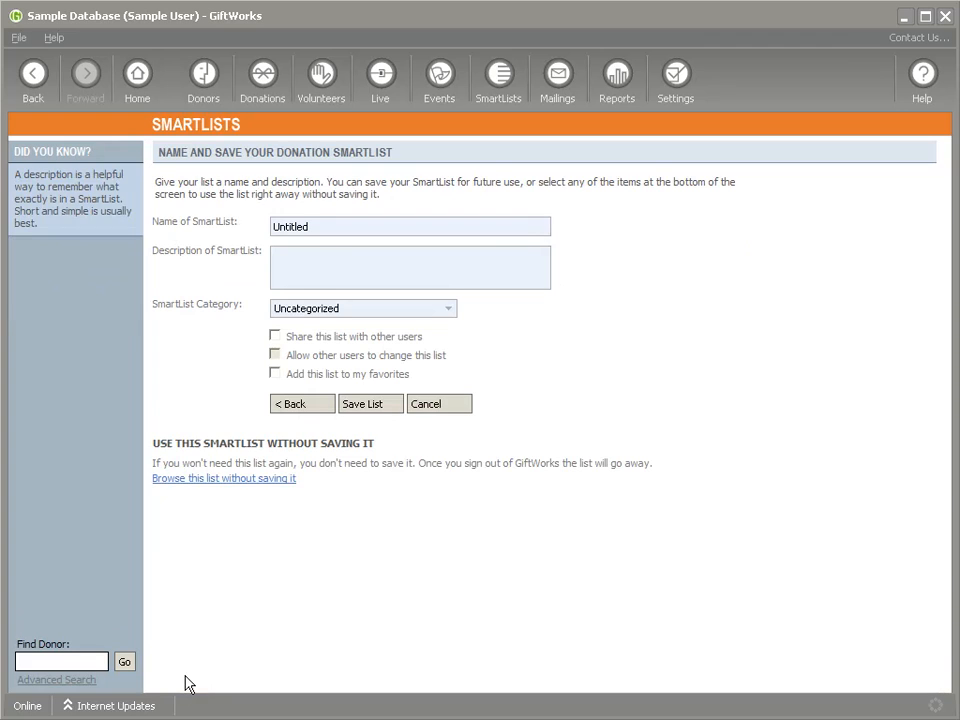
drag(312, 226, 229, 223)
text(2011 Dopn)
text(Receipt)
click(275, 373)
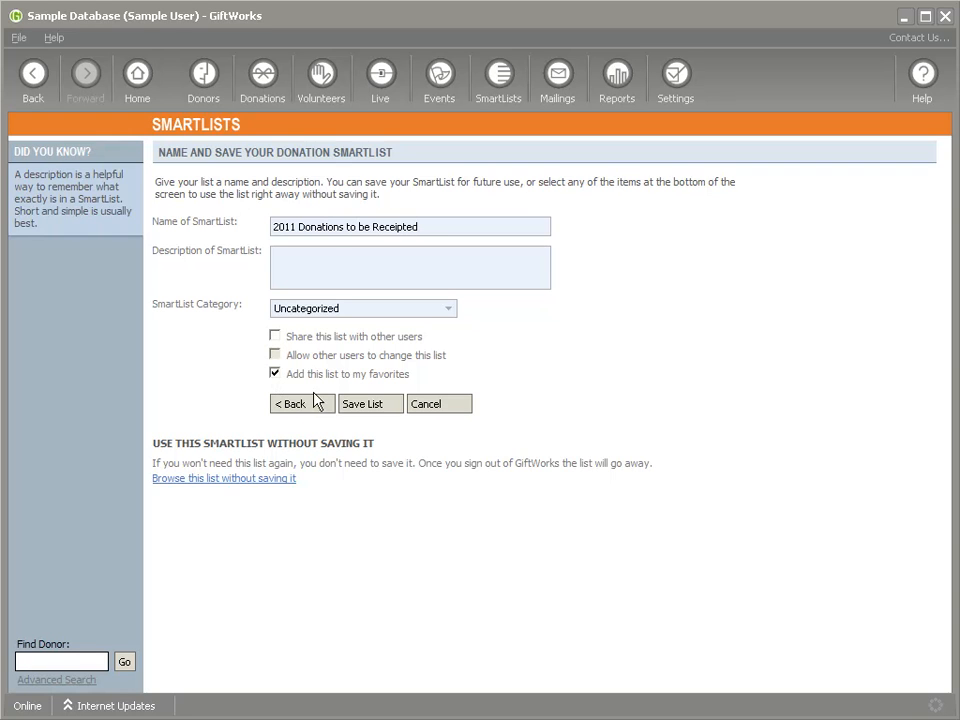
click(380, 406)
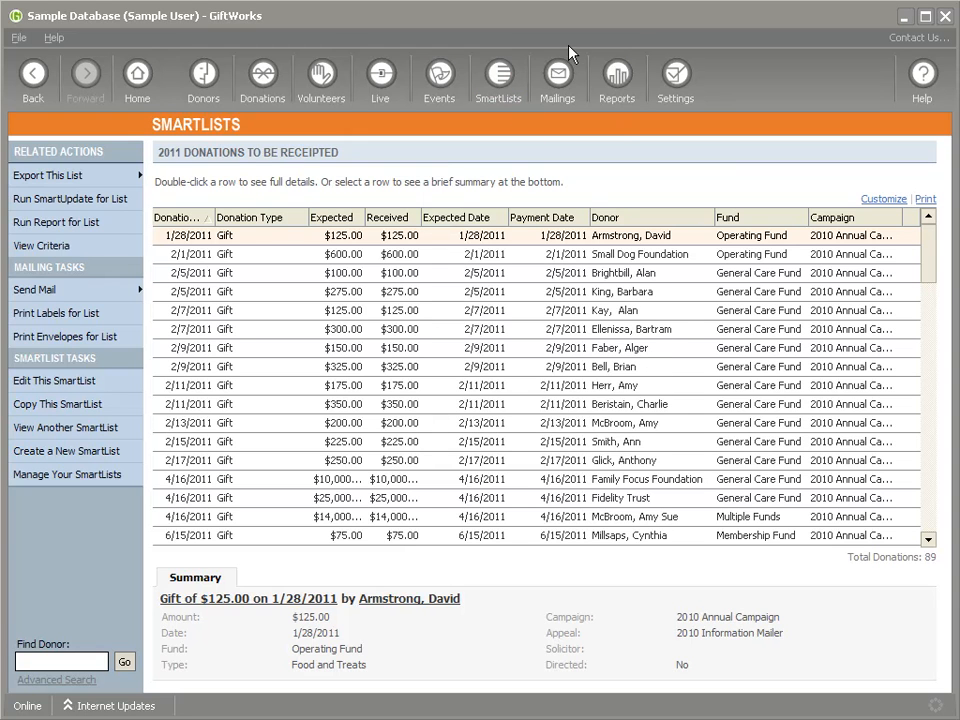
- Look at the Donation Receipts entry in the mailing center and the SmartUpdate option for the saved SmartList
click(553, 80)
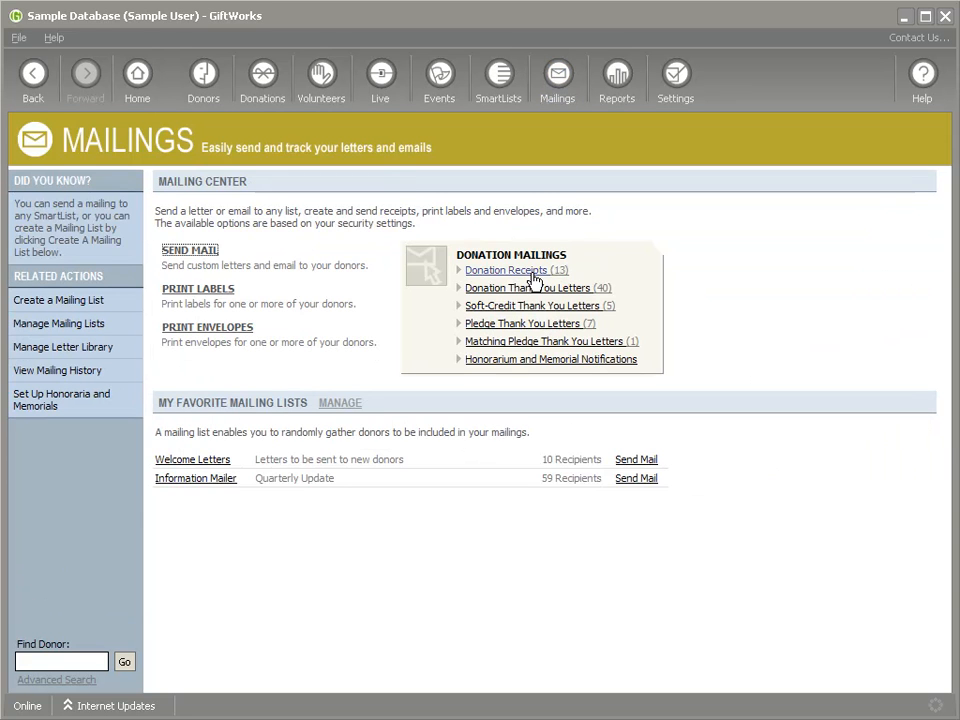
click(33, 78)
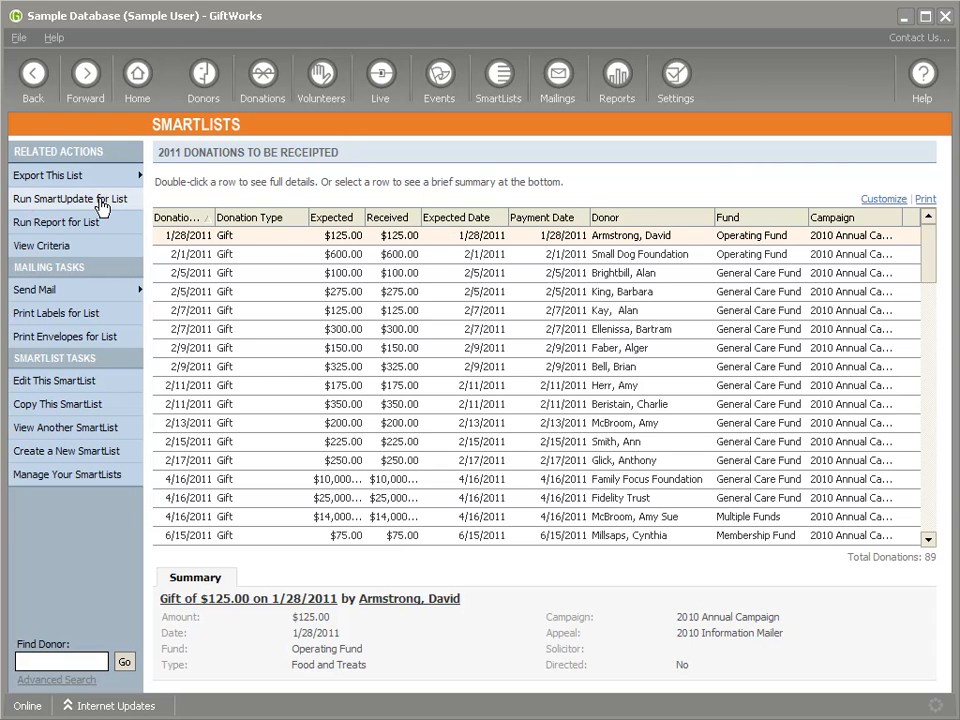
click(103, 207)
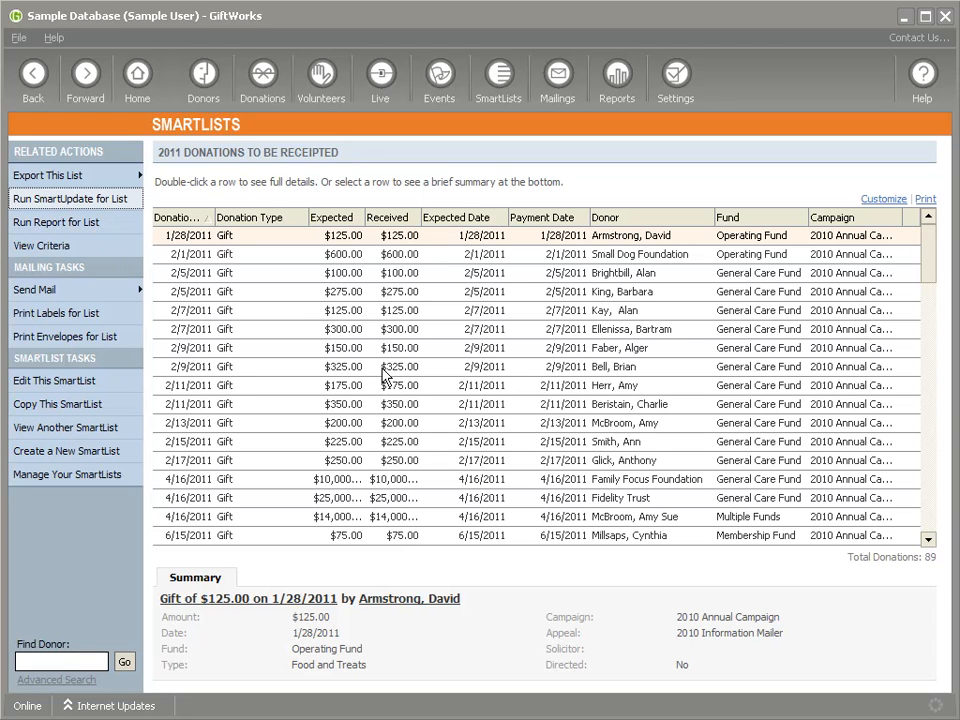
right_click(290, 241)
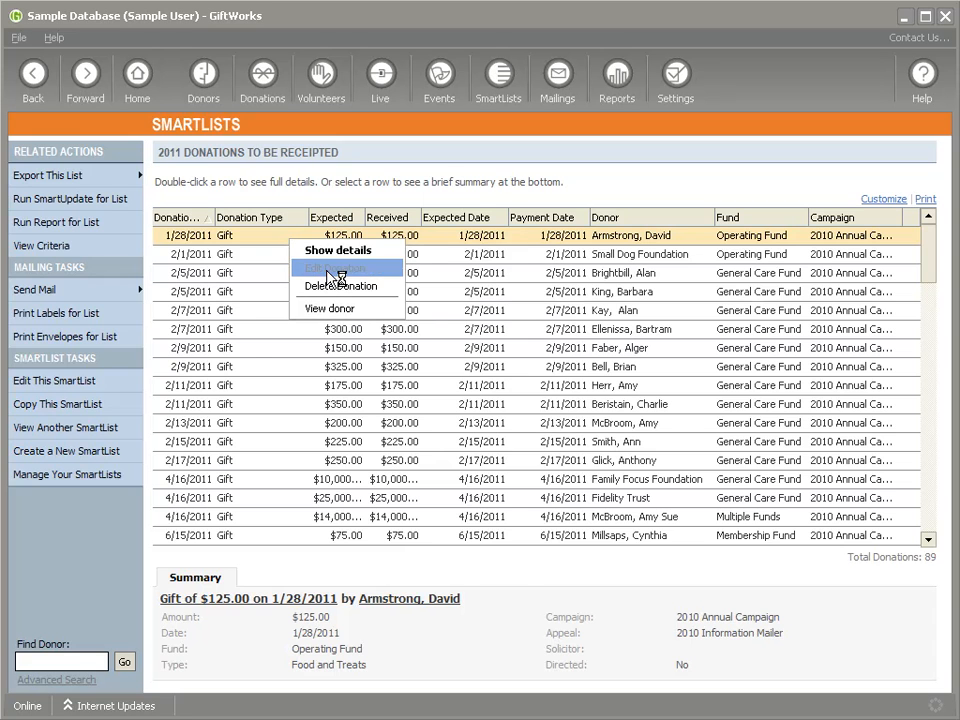
click(326, 269)
scroll(369, 514, down, 8)
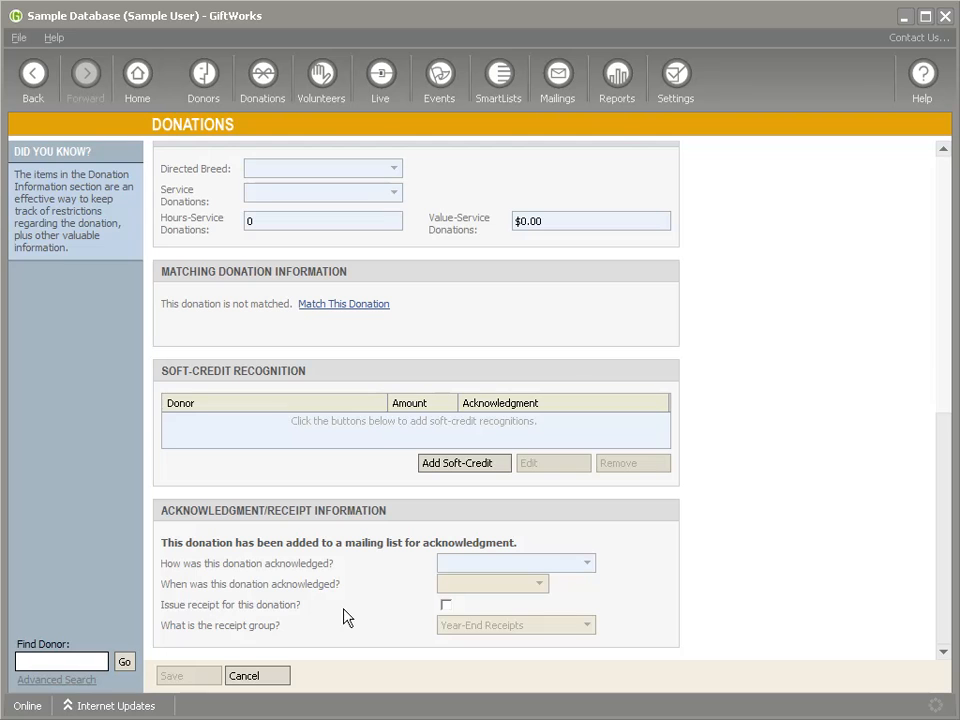
click(446, 605)
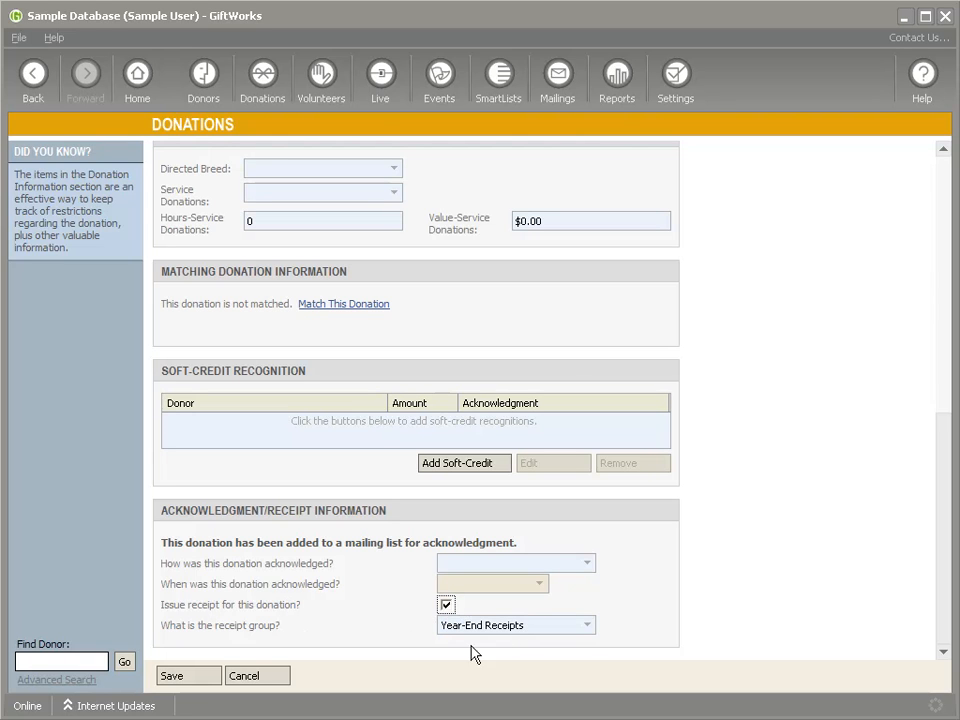
click(264, 677)
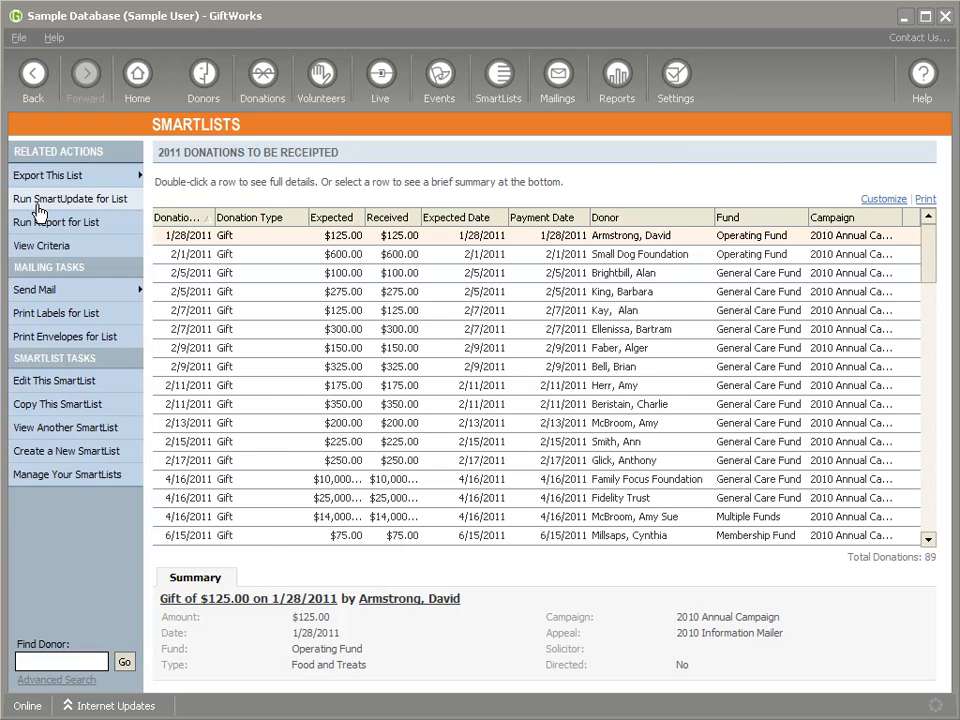
- Start a SmartUpdate for the list that changes receipt settings for received donations and check which SmartList it targets
click(54, 204)
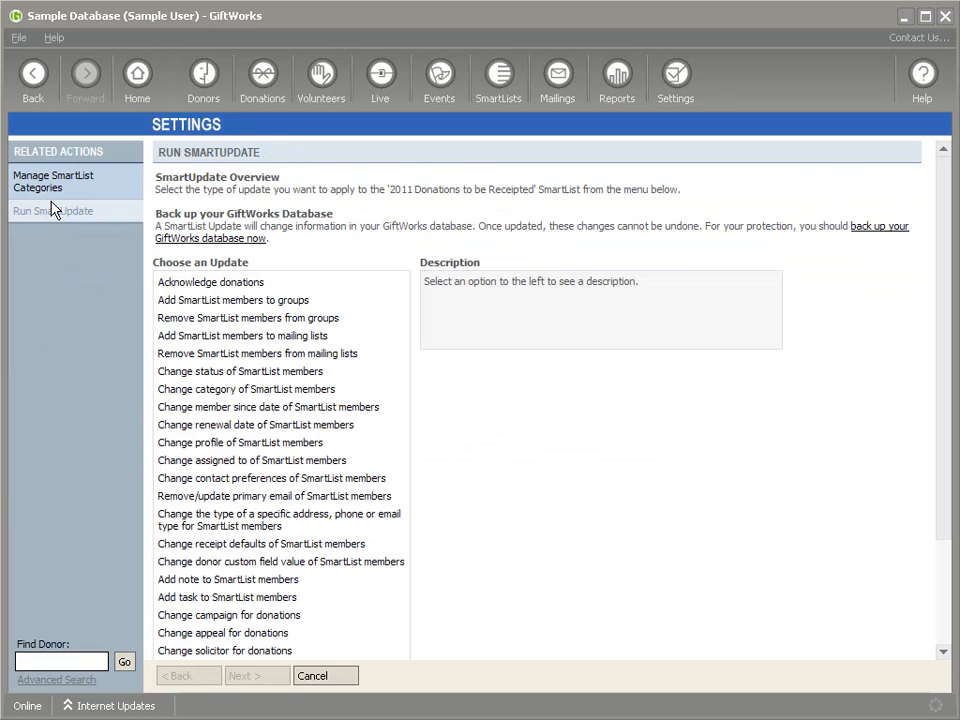
scroll(360, 452, down, 3)
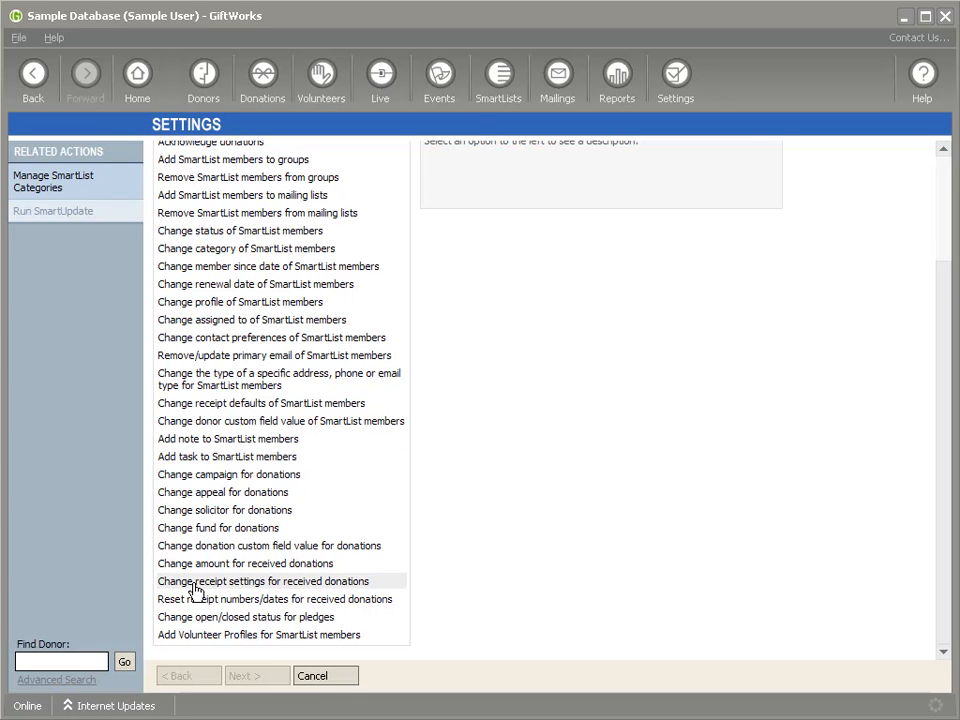
click(230, 583)
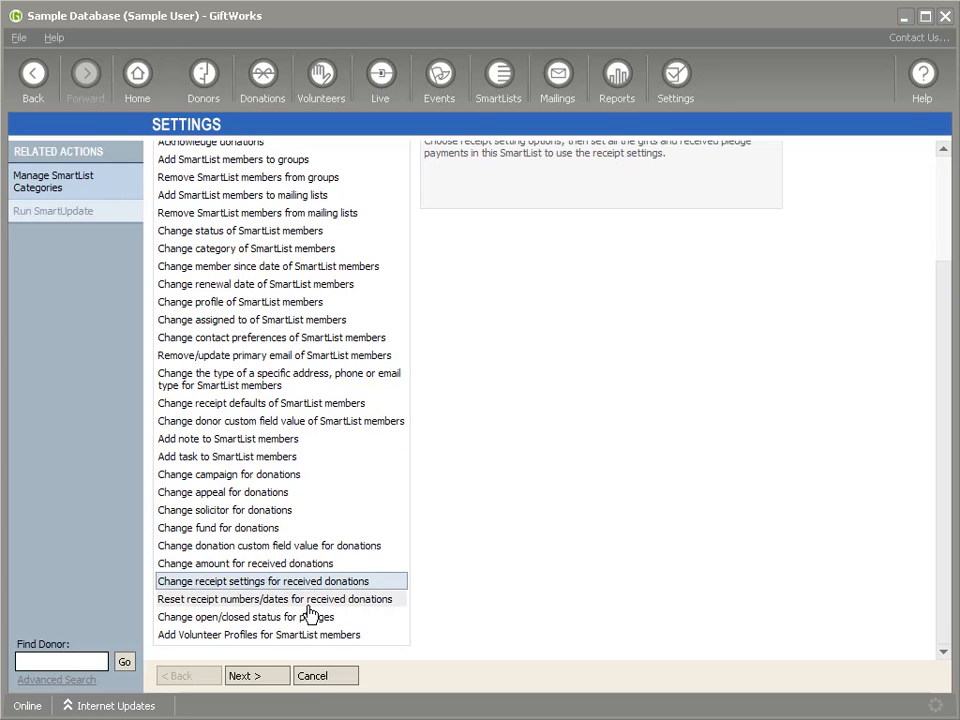
click(259, 680)
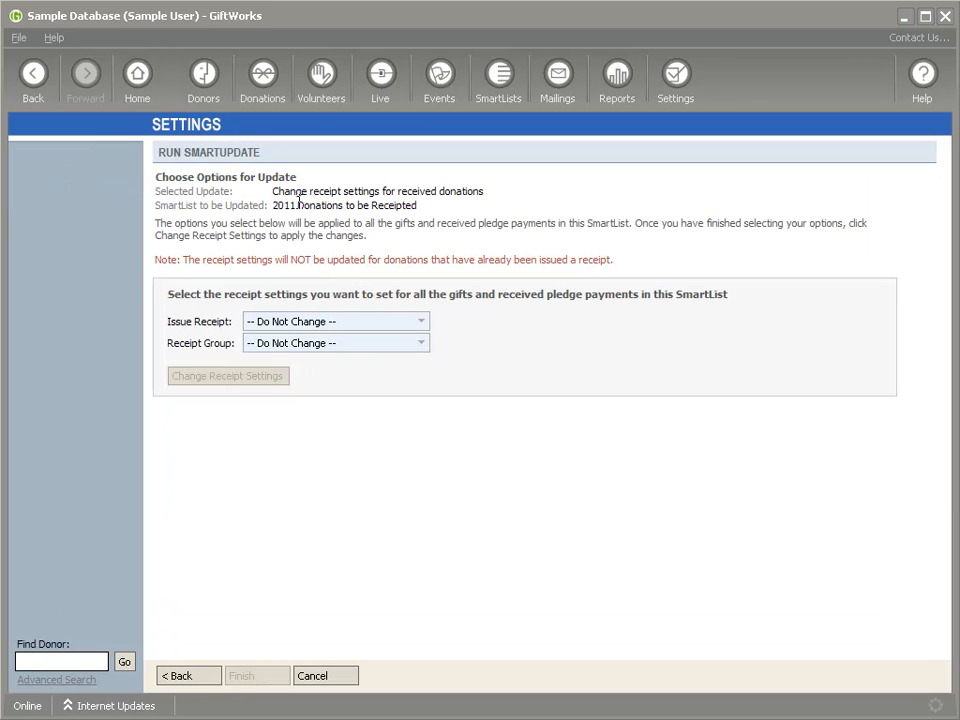
drag(275, 204, 418, 206)
key(Tab)
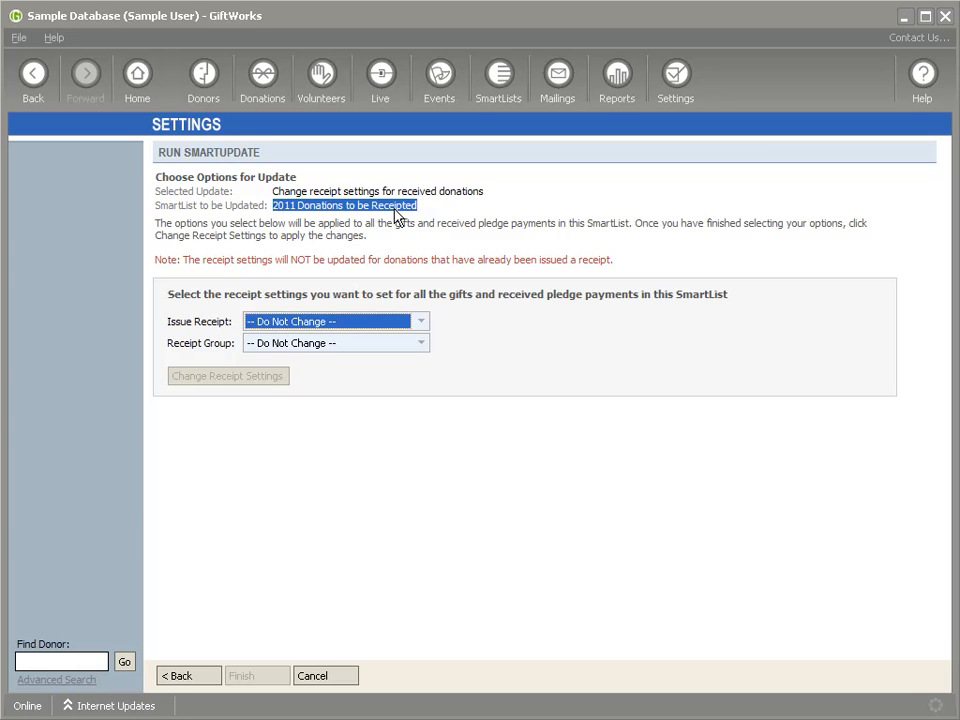
click(280, 192)
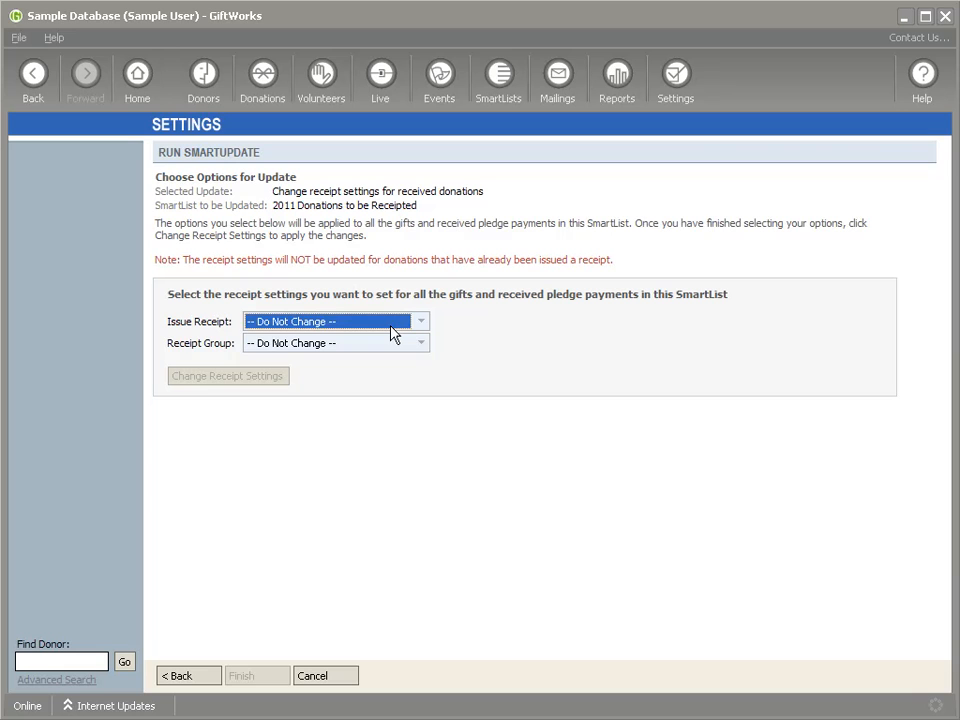
- Set the update to Issue Receipt with the Year-End Receipts group, apply it to the whole SmartList and finish the update
click(419, 321)
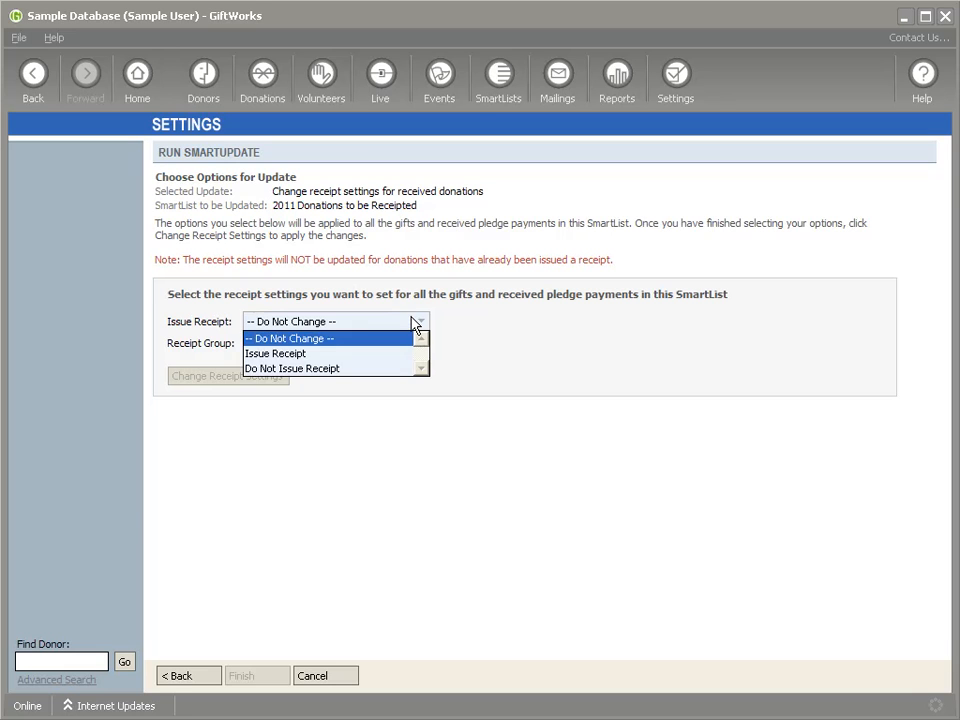
click(288, 354)
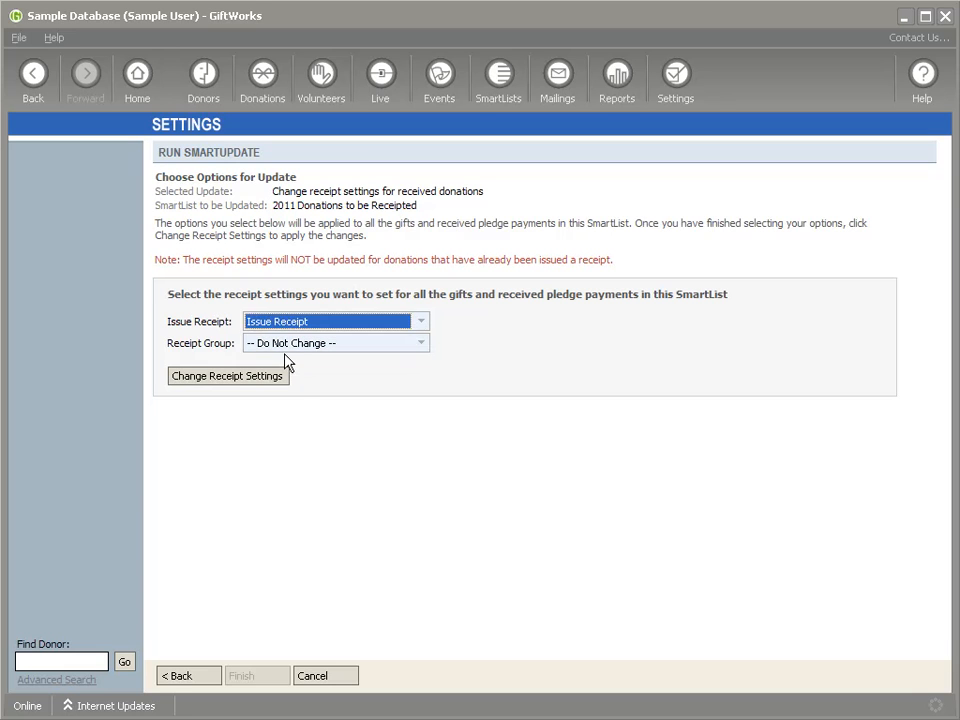
click(326, 346)
click(408, 391)
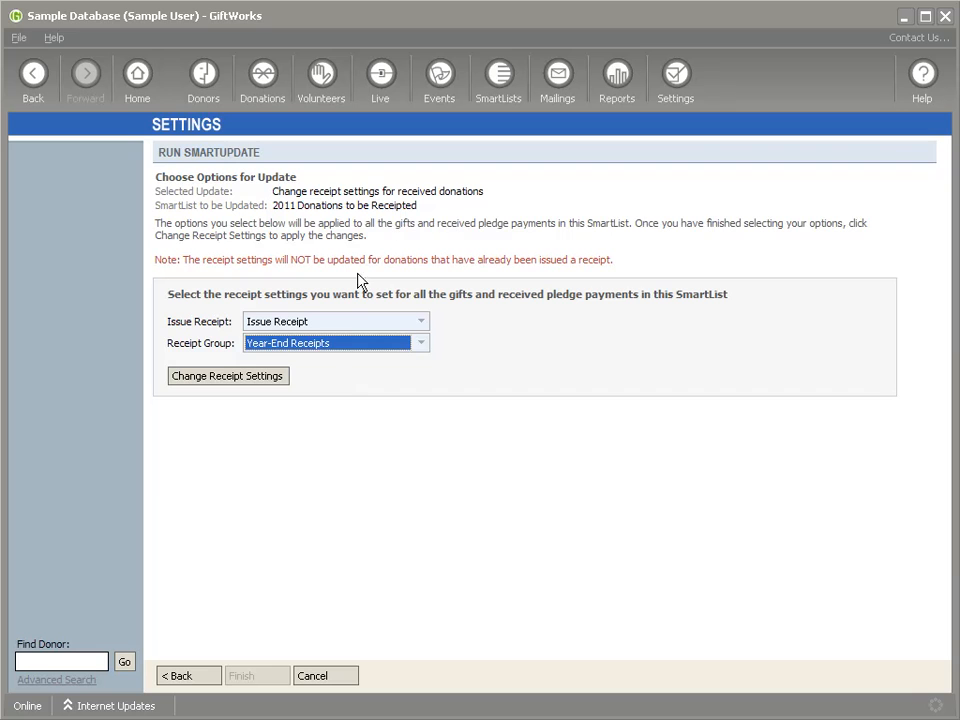
click(216, 381)
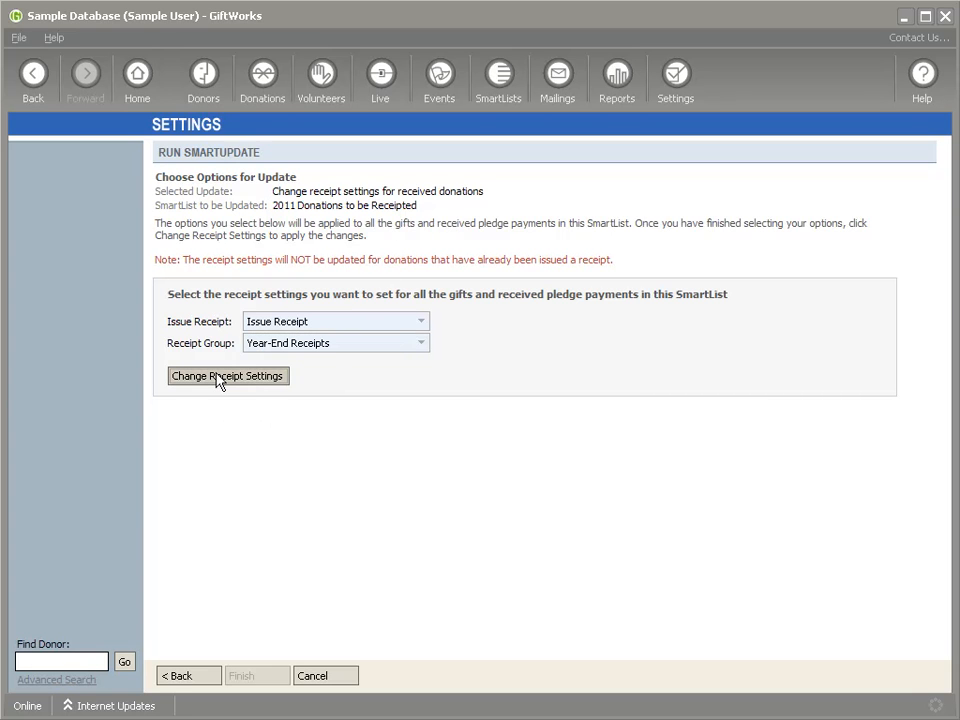
click(218, 378)
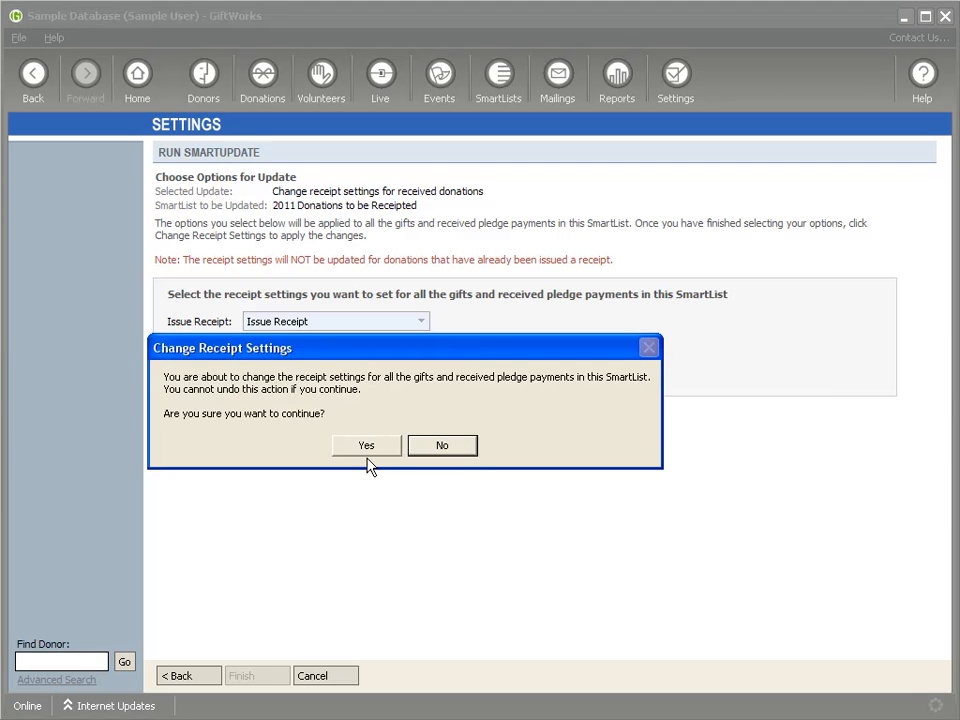
click(366, 450)
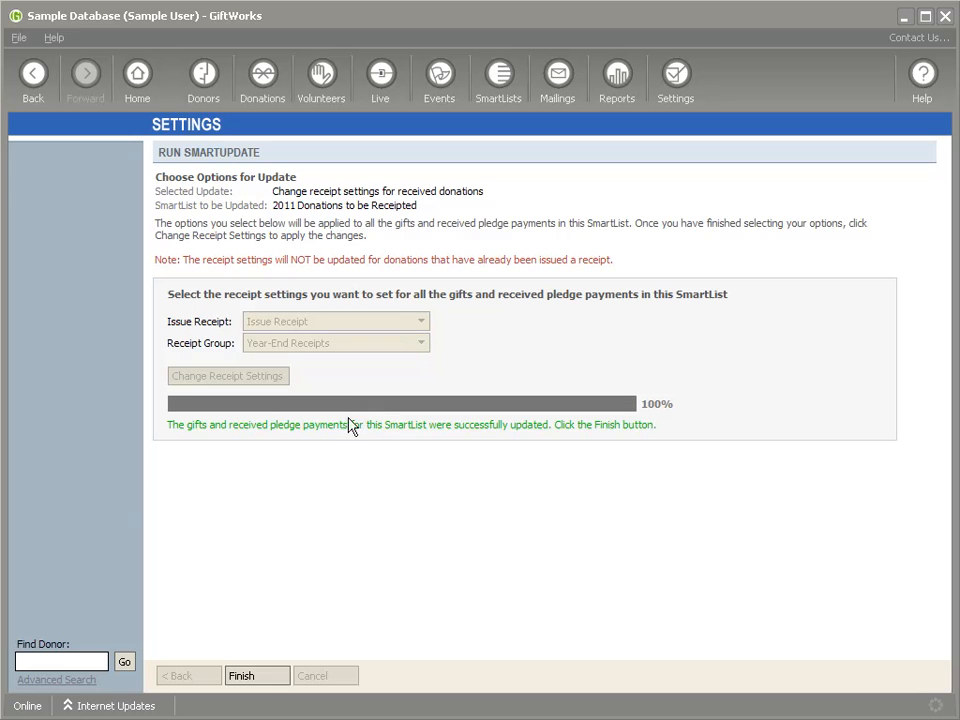
click(278, 680)
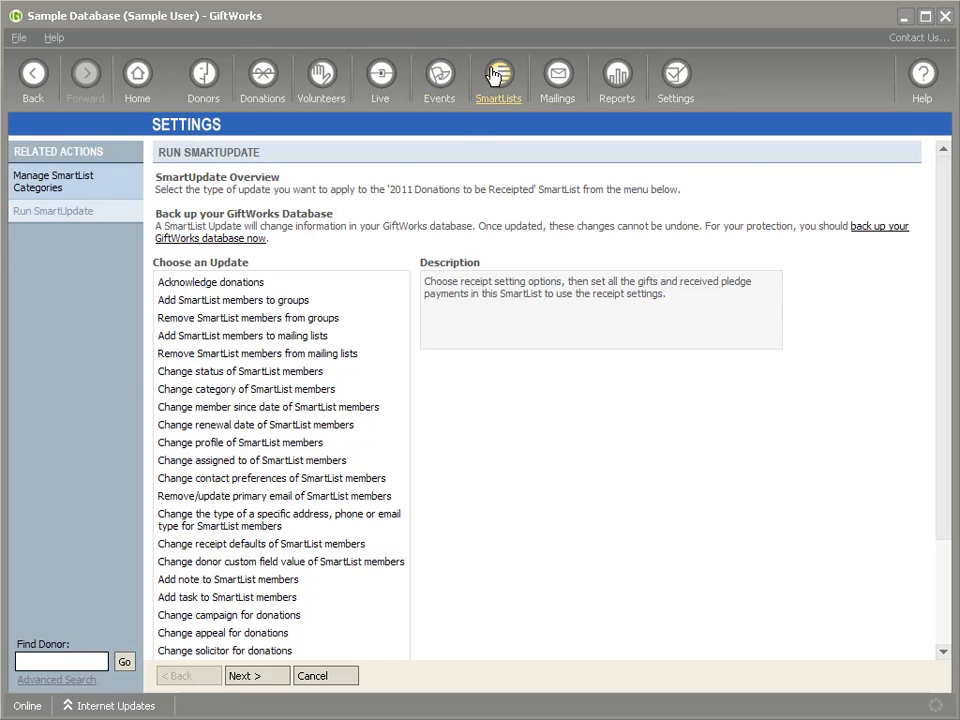
- Reopen the "2011 Donations to be Receipted" SmartList and choose Issue Receipt? and Receipt Group as additional columns
click(495, 75)
click(199, 572)
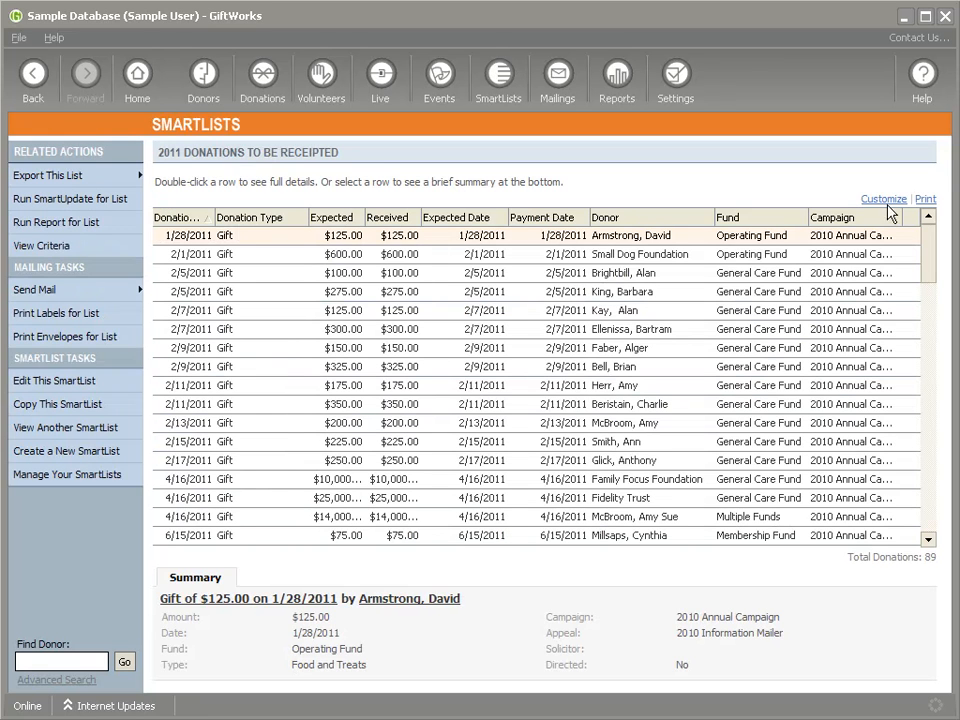
click(885, 200)
drag(615, 330, 615, 372)
click(258, 394)
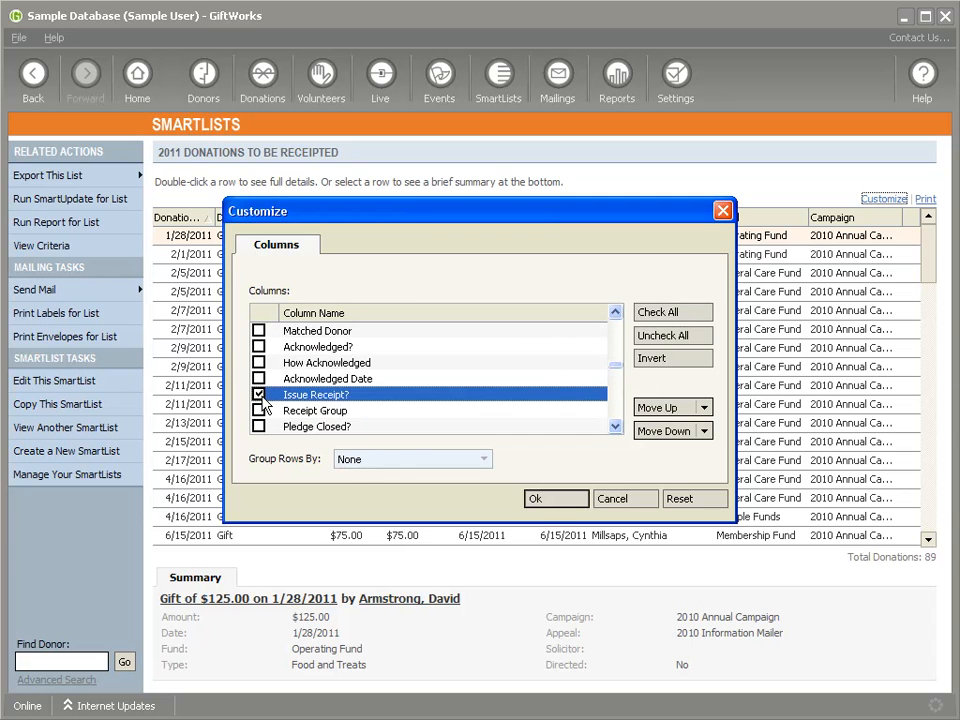
scroll(265, 402, down, 1)
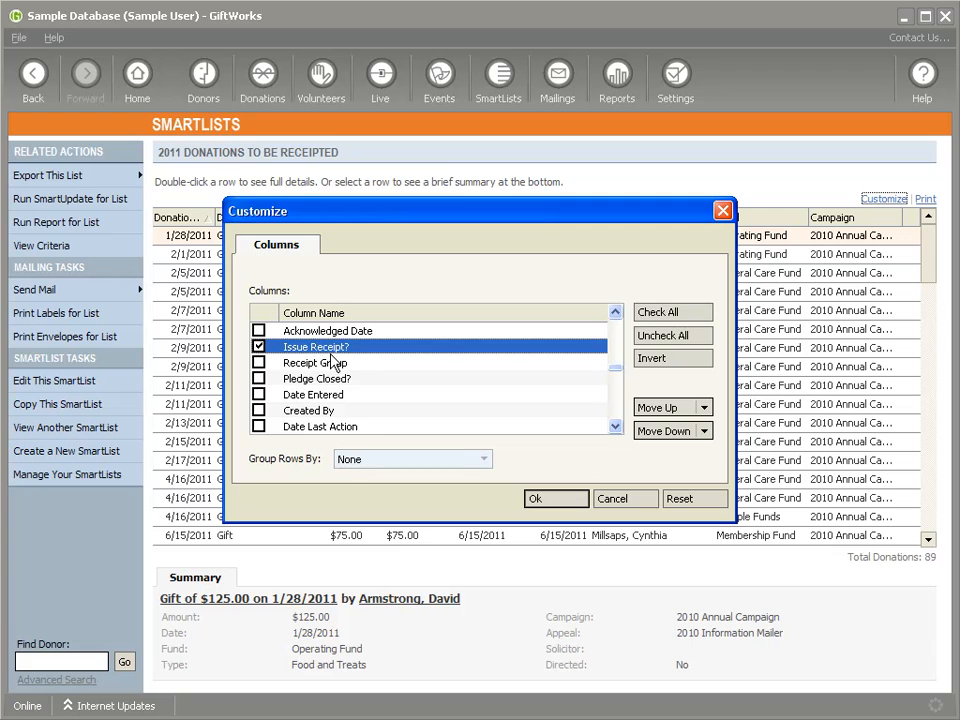
click(259, 363)
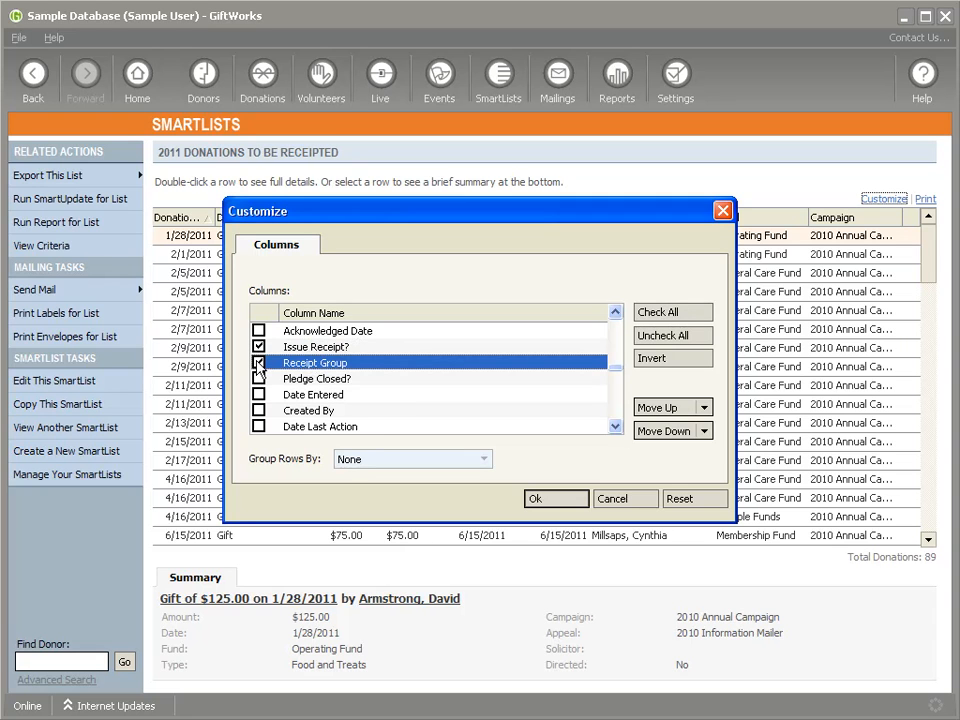
- Add the receipt number and Receipt Date columns as well, apply the column changes and check the receipt settings across the donations
scroll(414, 388, up, 4)
scroll(414, 388, up, 1)
click(259, 331)
click(259, 347)
click(553, 499)
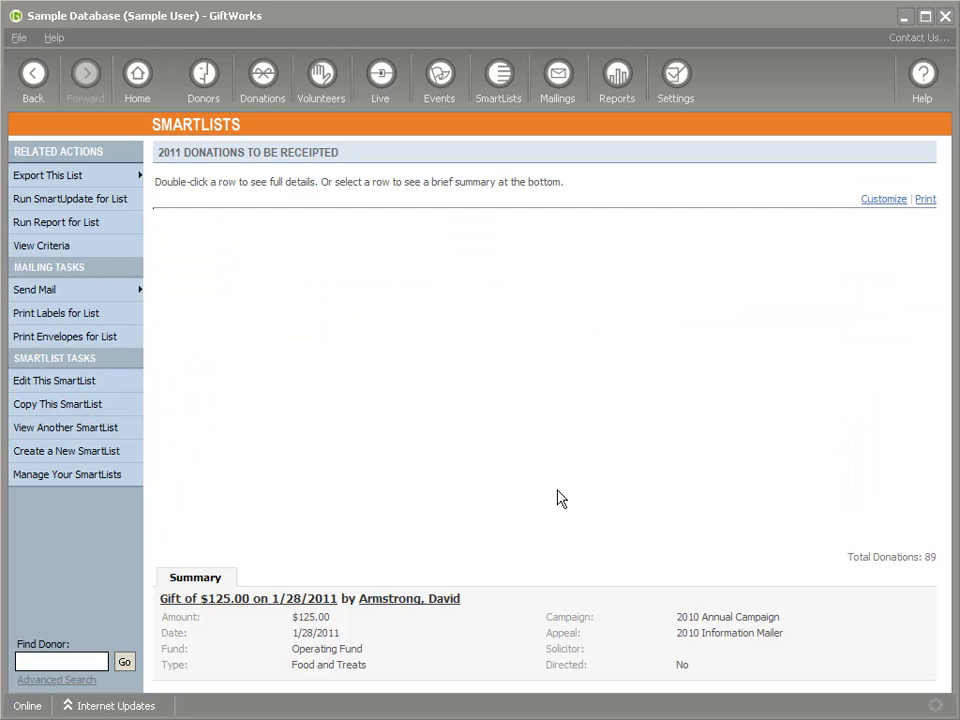
drag(742, 546, 797, 546)
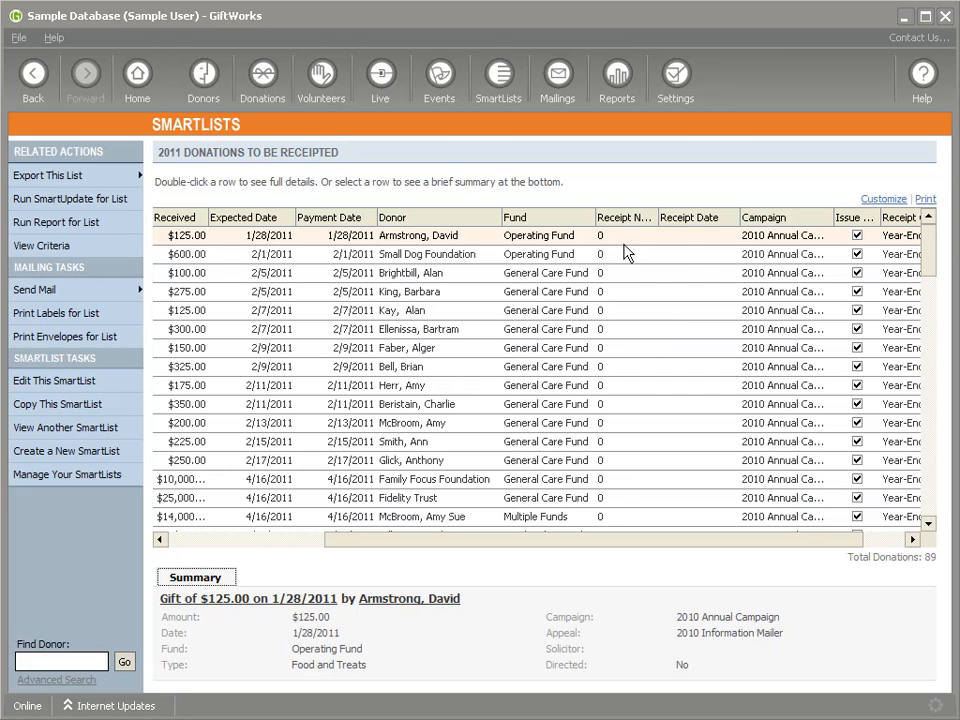
drag(931, 246, 922, 222)
drag(691, 541, 735, 541)
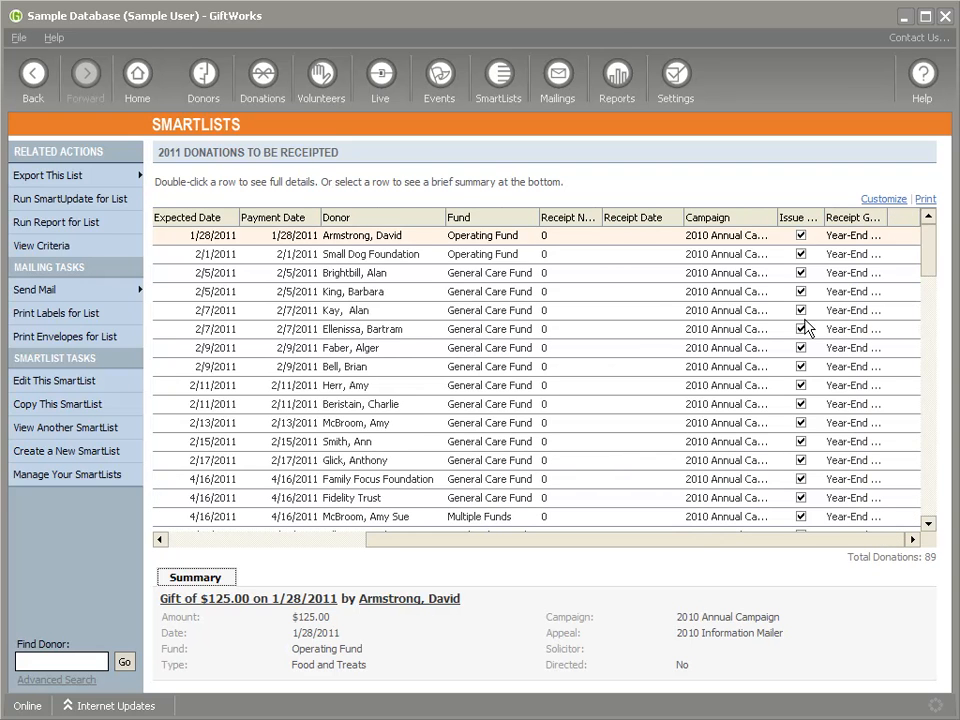
mouse_move(934, 251)
mouse_down()
mouse_move(930, 489)
mouse_move(926, 236)
mouse_up()
- Start a Donation Receipts mailing from the mailing center and choose the Year-End Receipts group
click(557, 78)
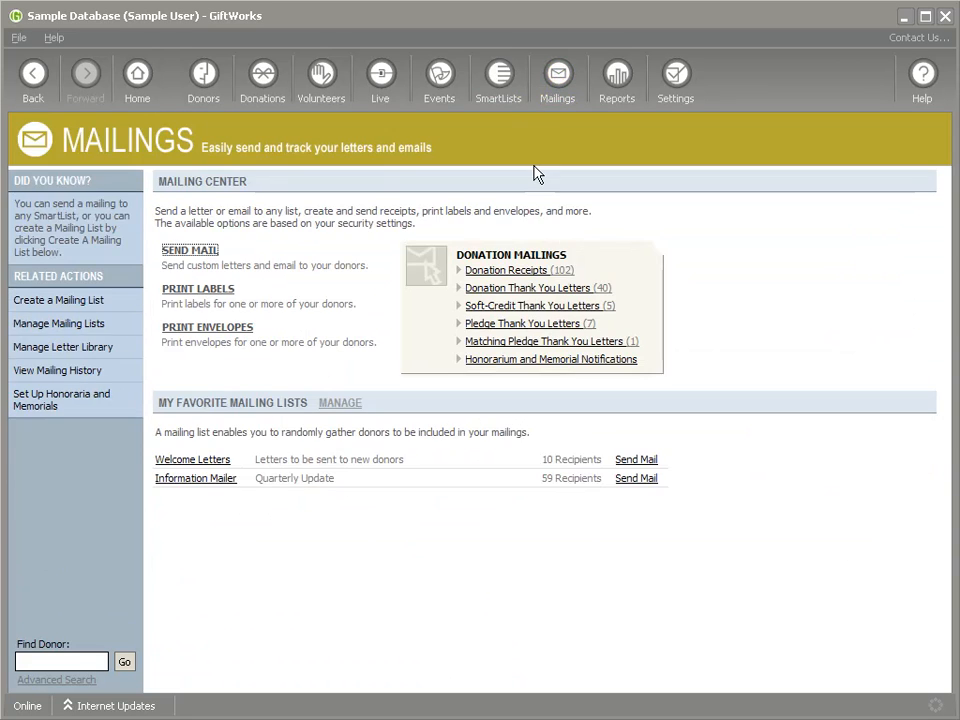
click(520, 278)
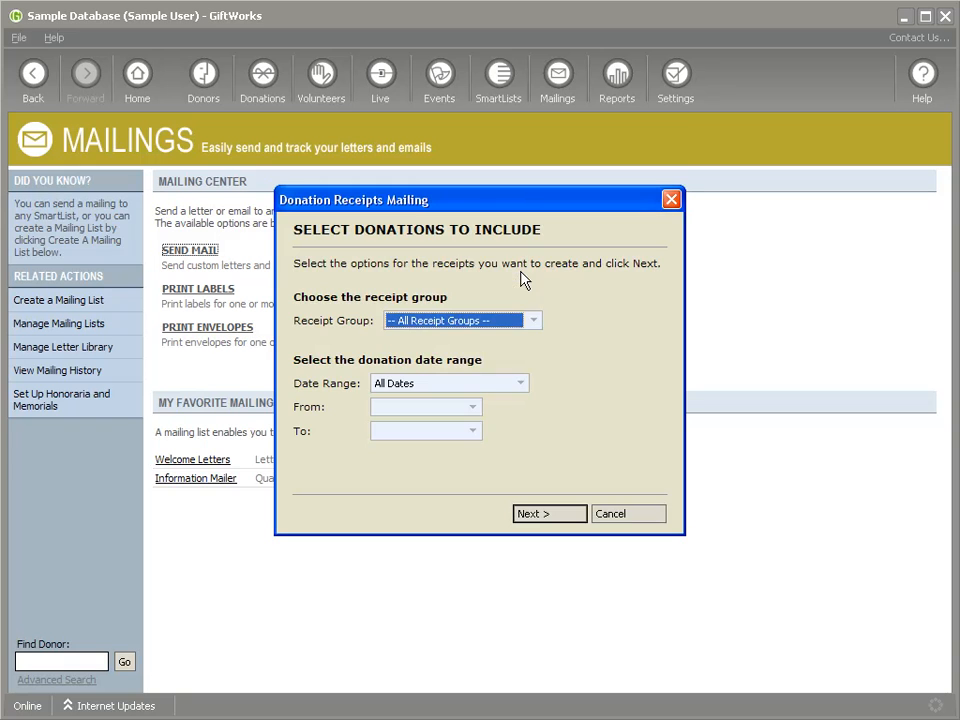
click(527, 325)
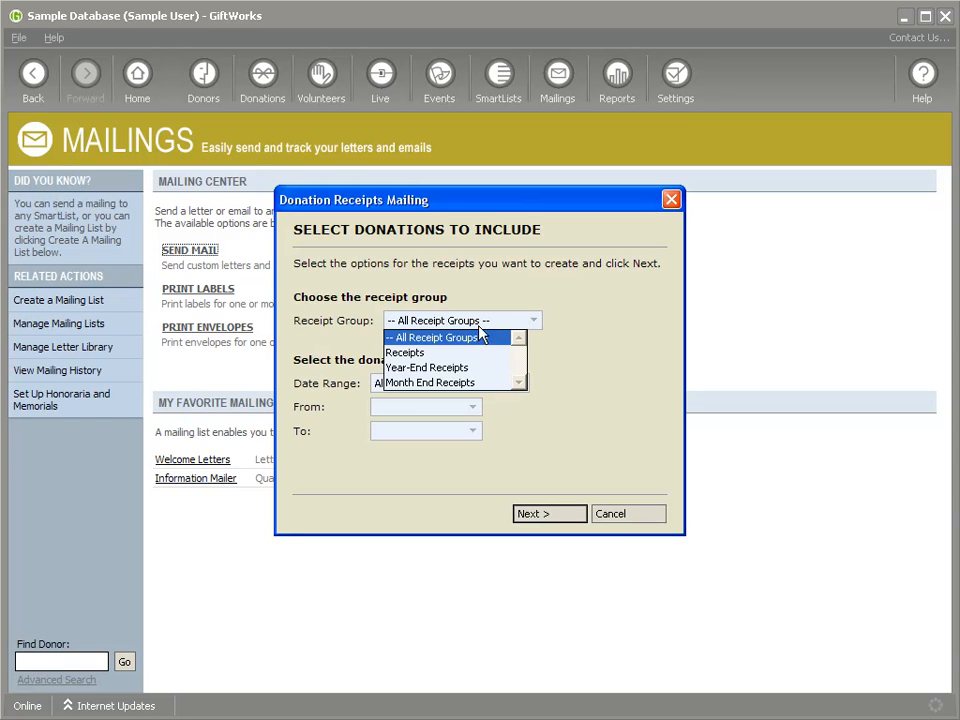
click(425, 367)
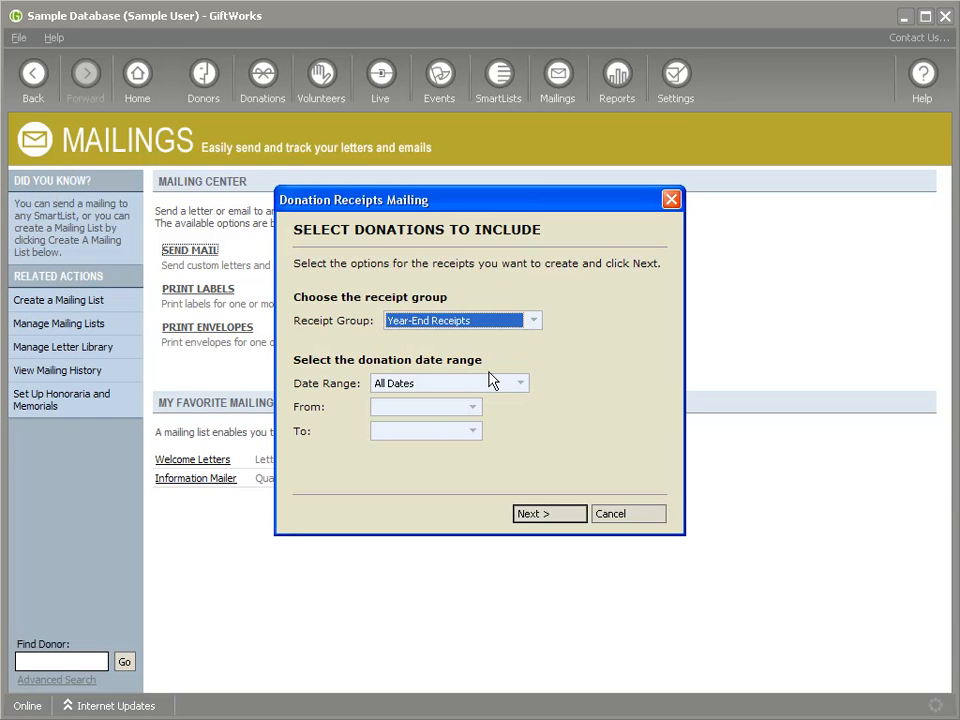
- Limit the mailing to donations dated from 1/1/2011 to 12/31/2011 and continue to the mailing options
click(433, 409)
text(1/)
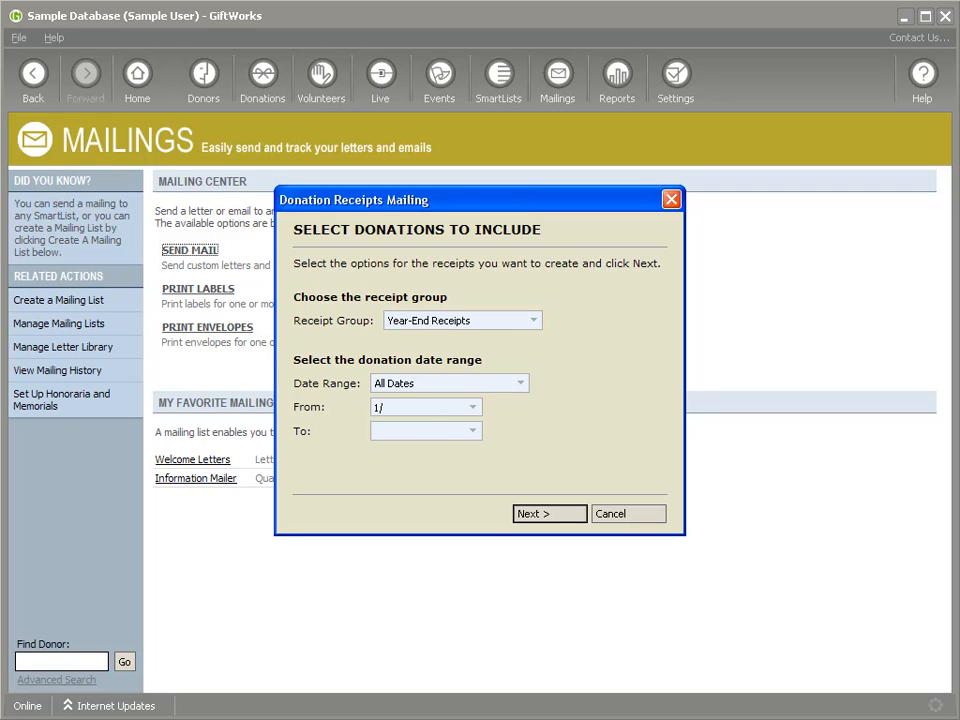
text(1/2011)
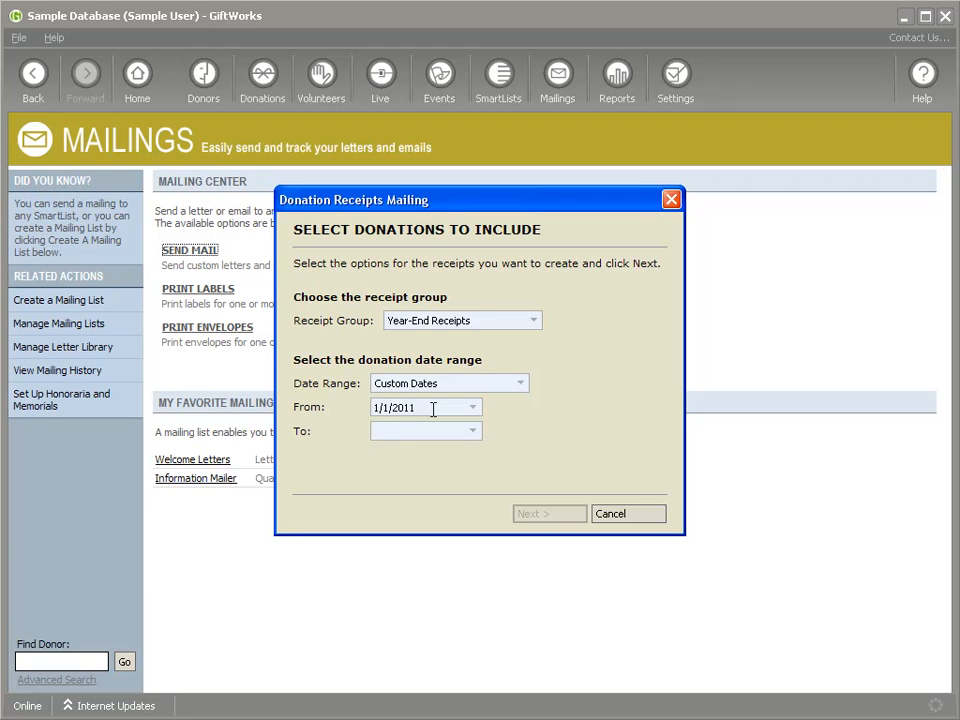
text(2/31/2011)
click(544, 516)
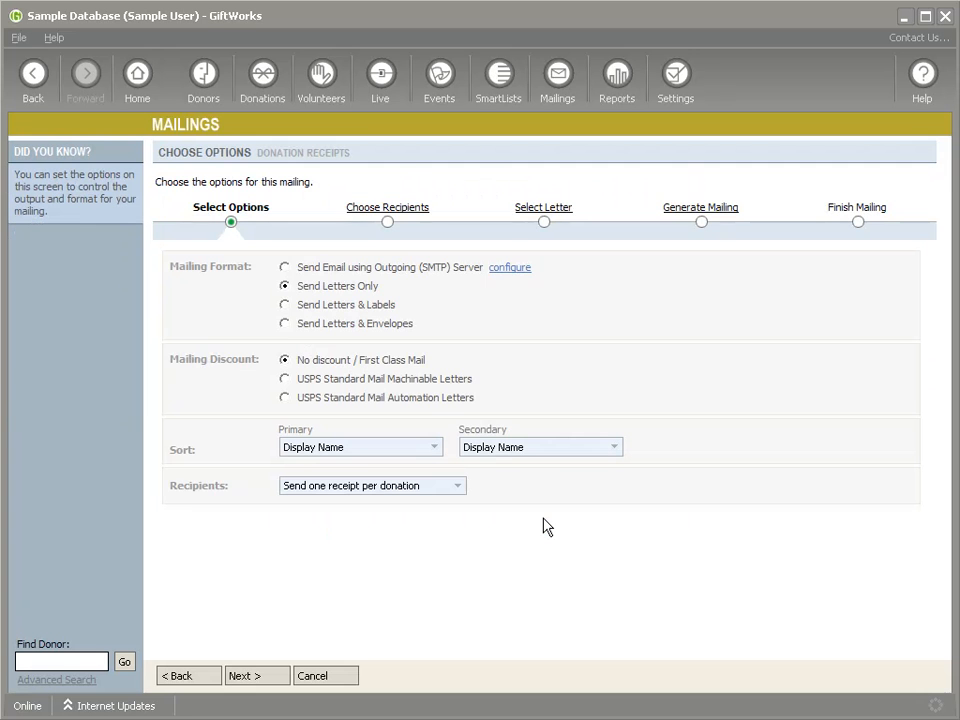
- Check the recipient list, then set the mailing's Recipients option to Send one receipt per donor
click(367, 212)
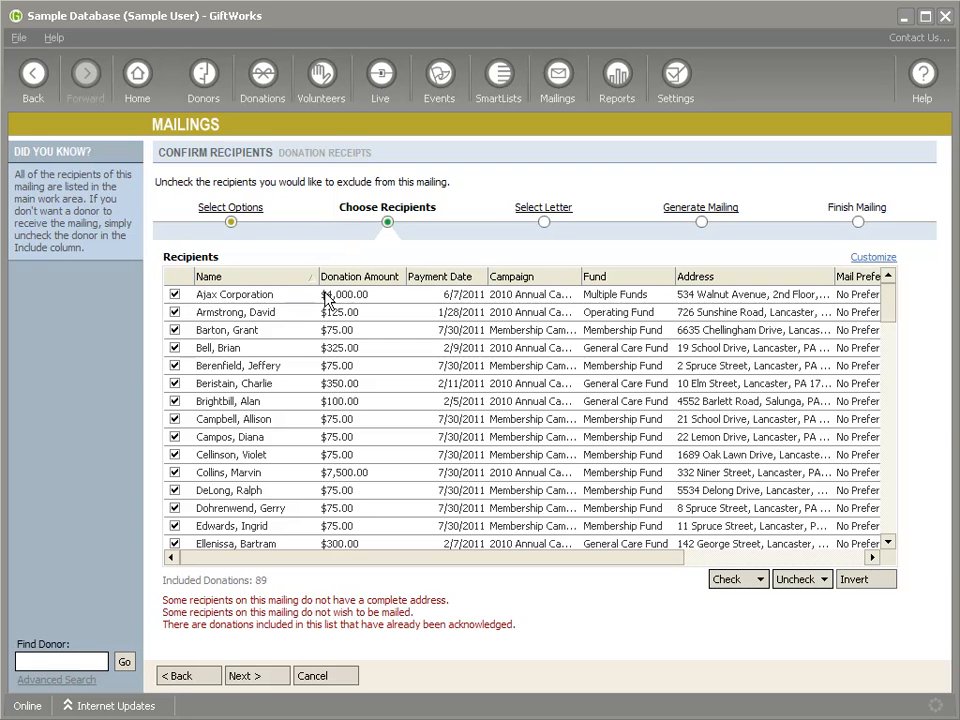
click(214, 212)
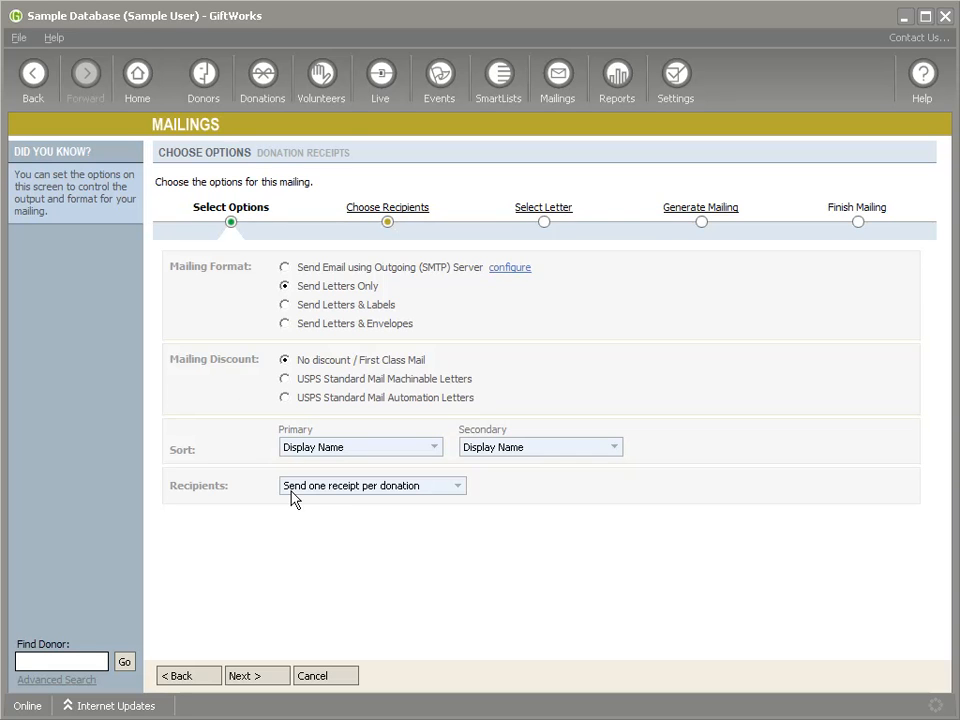
click(459, 490)
click(384, 519)
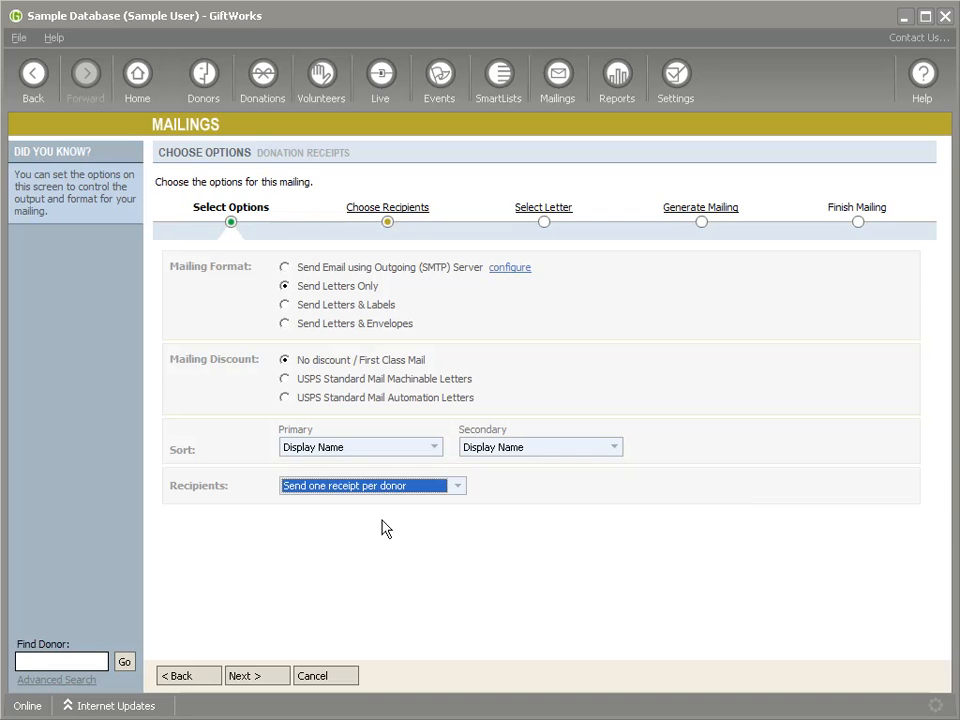
click(456, 488)
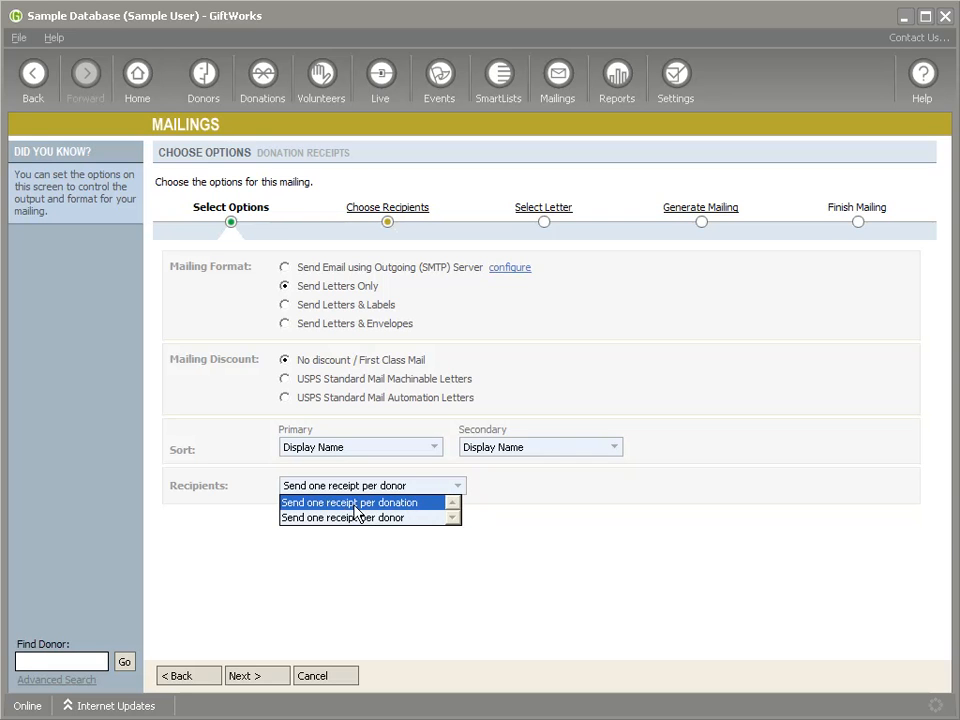
click(288, 503)
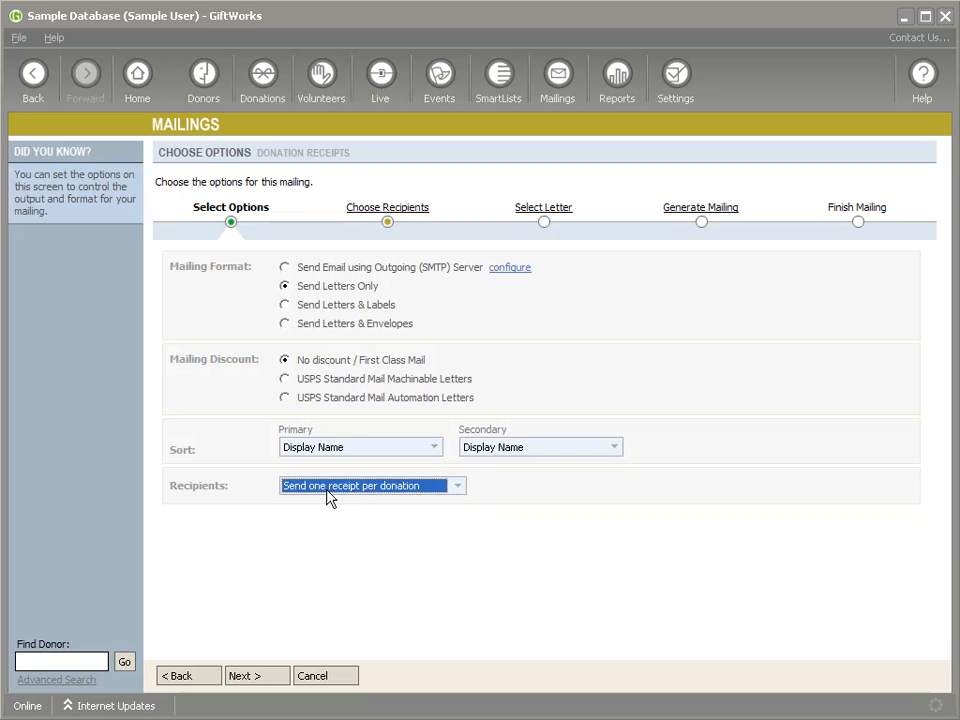
click(362, 492)
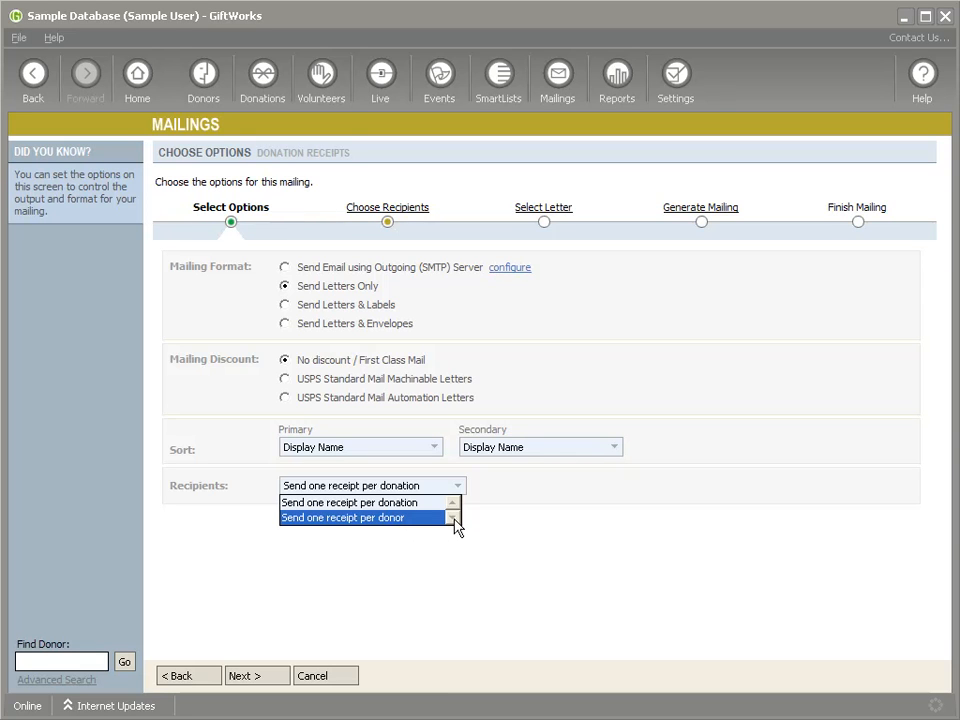
click(365, 520)
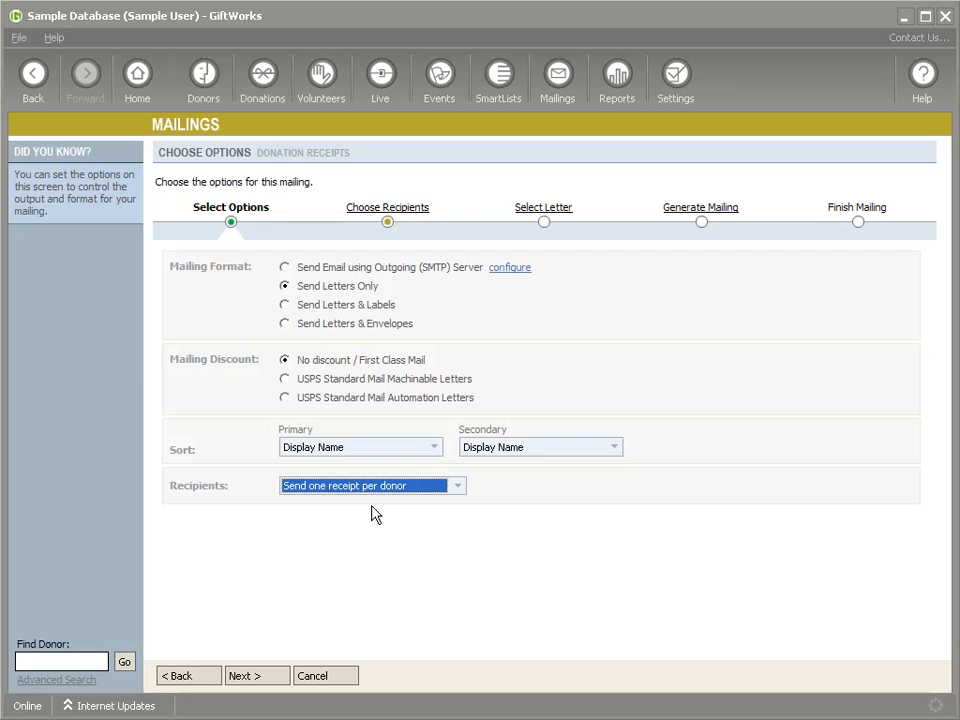
- Continue past the recipients to the letter choice, select the Gift Receipt letter and open it for editing
click(403, 208)
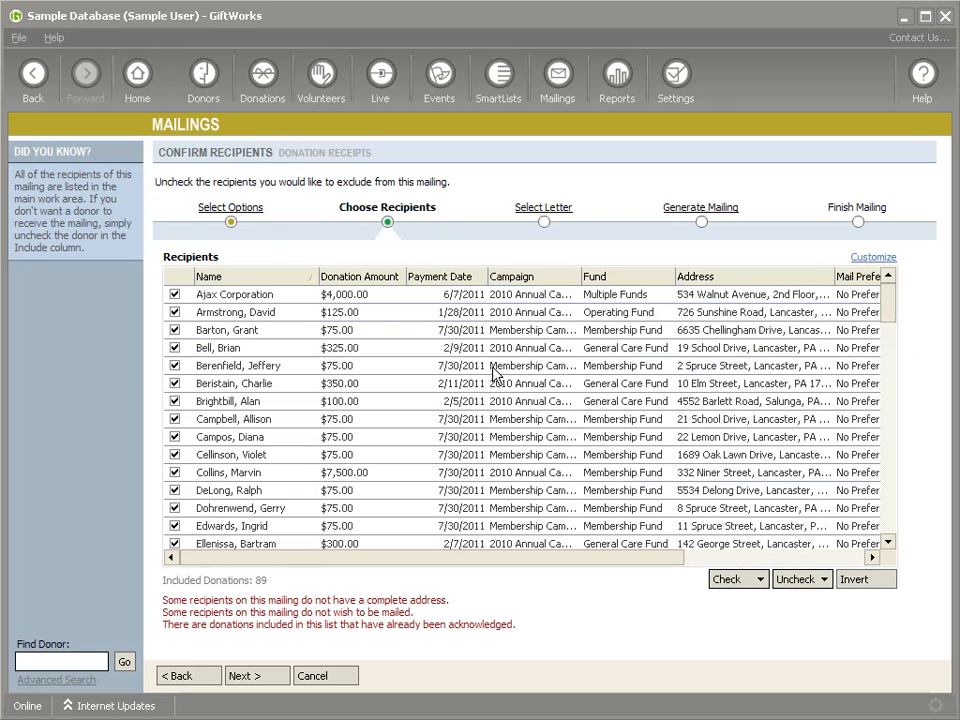
click(546, 209)
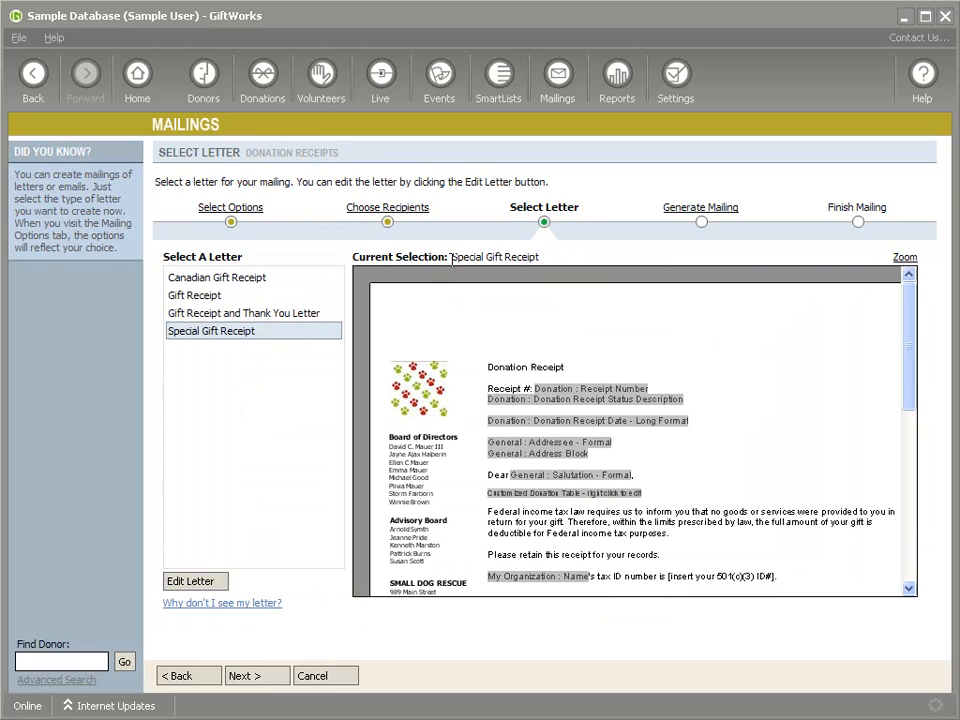
click(207, 296)
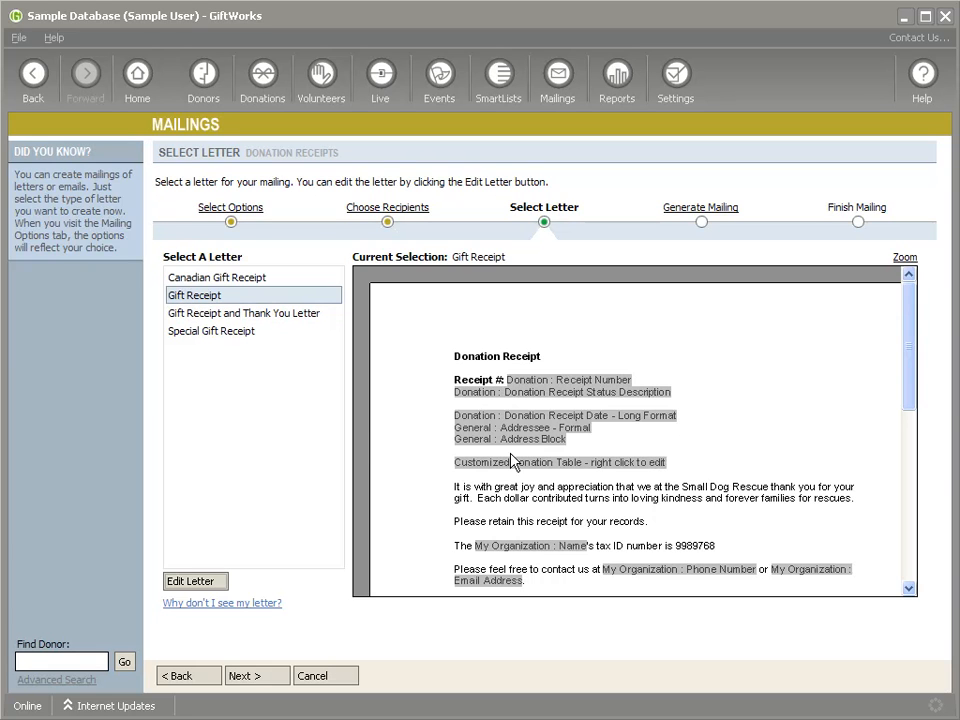
click(197, 588)
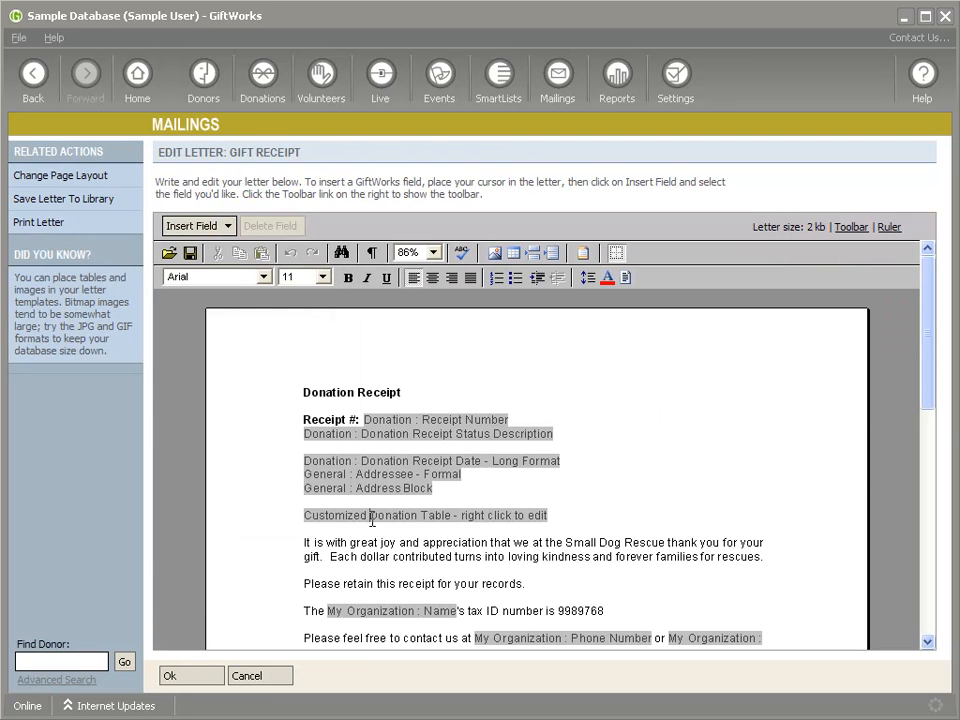
- Open the column settings of the Customized Donation Table field in the Gift Receipt letter
click(307, 510)
click(307, 503)
click(306, 518)
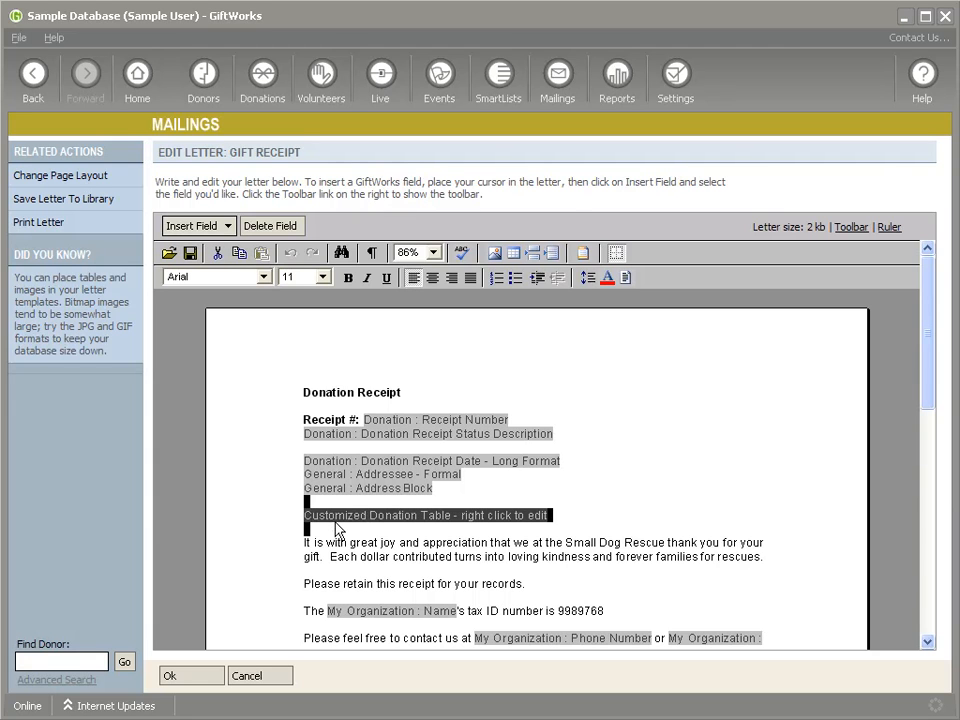
click(363, 518)
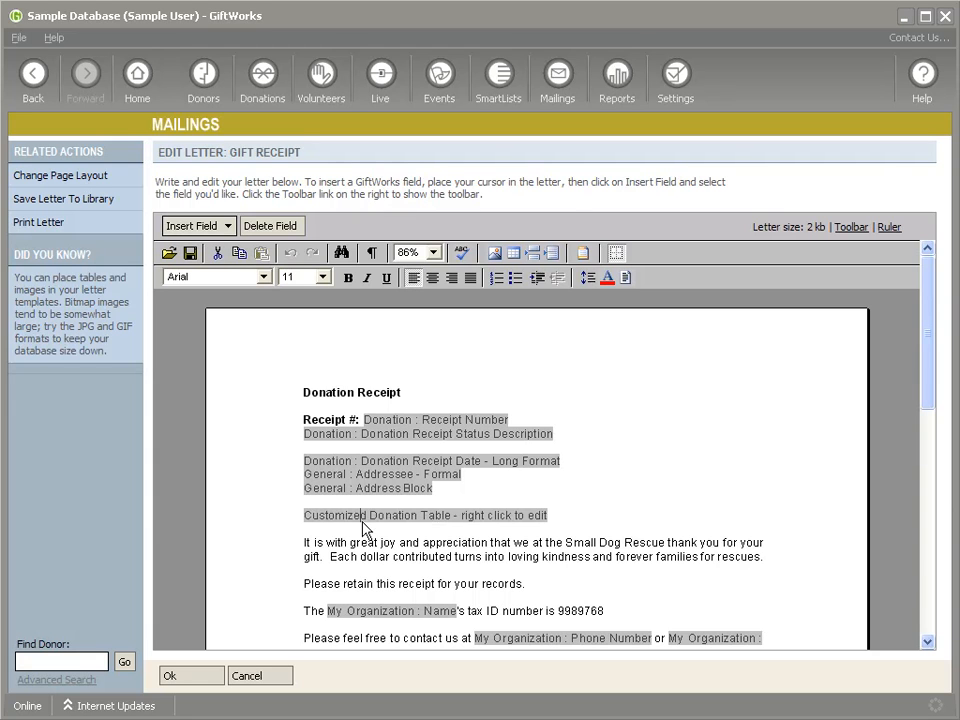
right_click(330, 517)
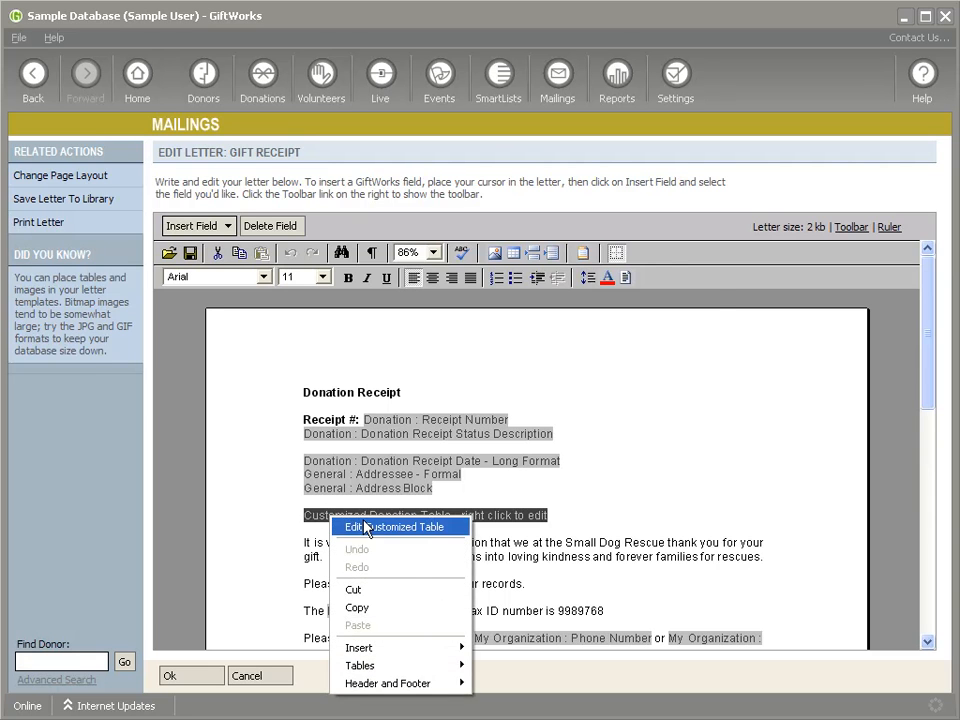
click(399, 530)
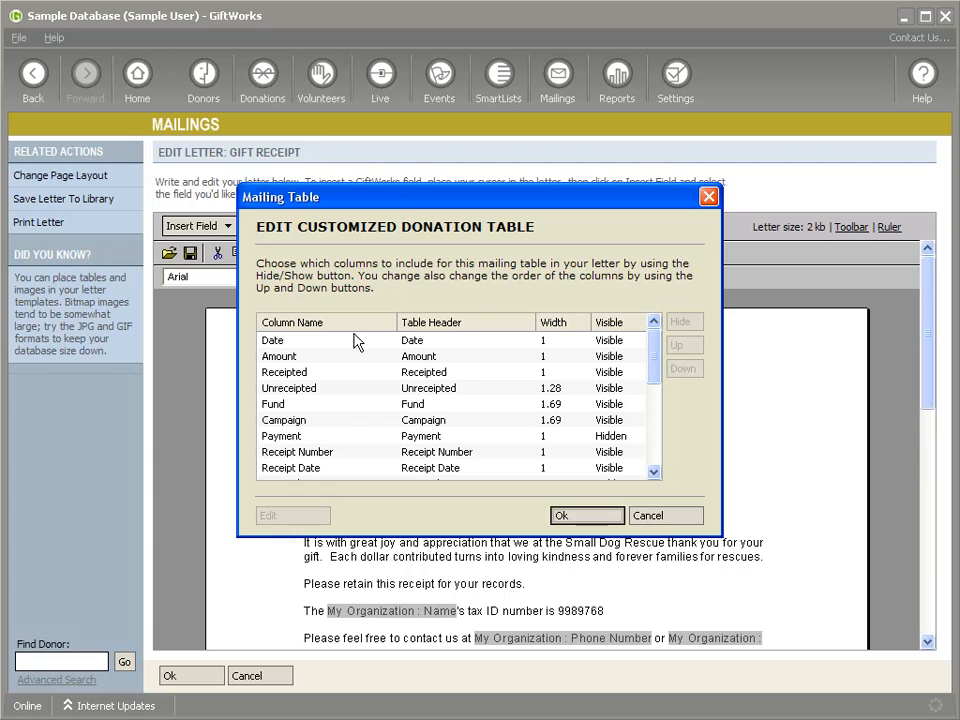
- Hide the Unreceipted, Fund and Campaign columns in the customized donation table
click(422, 396)
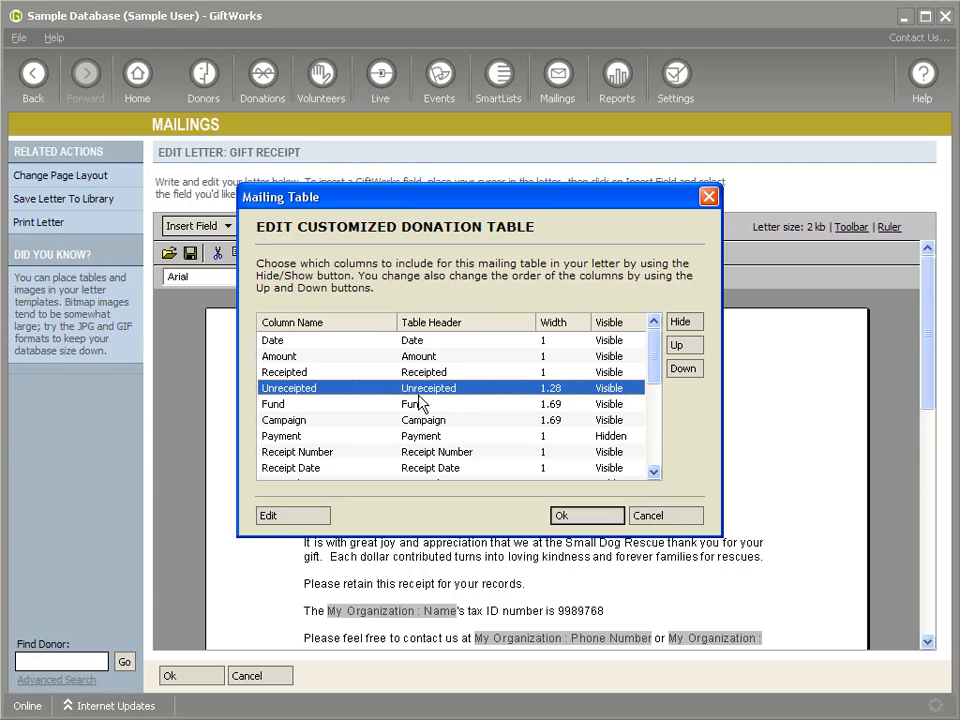
click(422, 405)
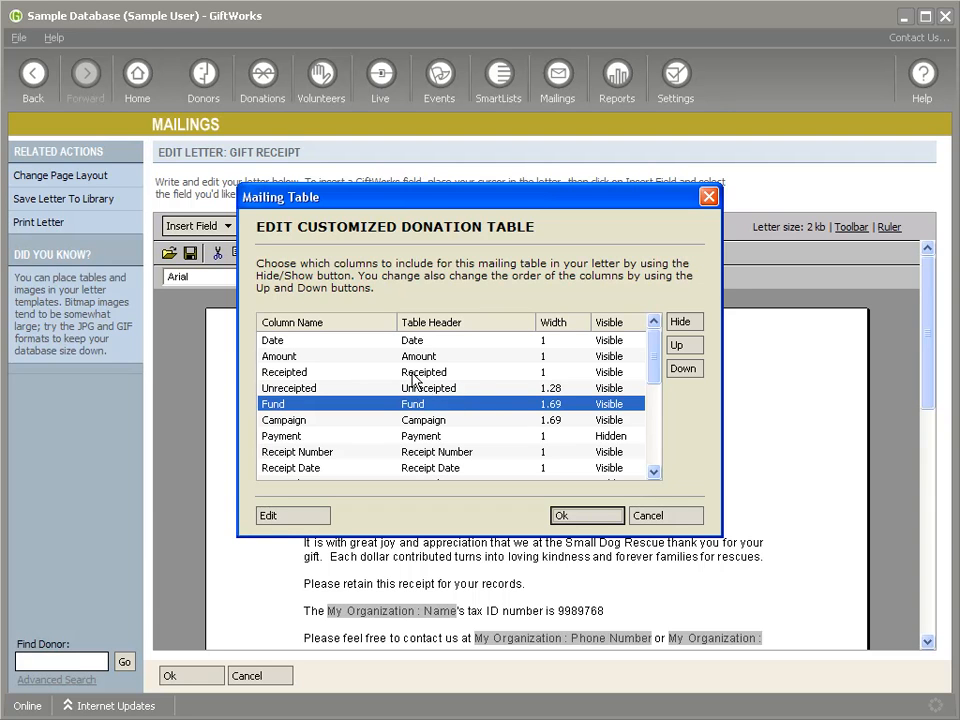
click(441, 388)
click(679, 321)
click(610, 404)
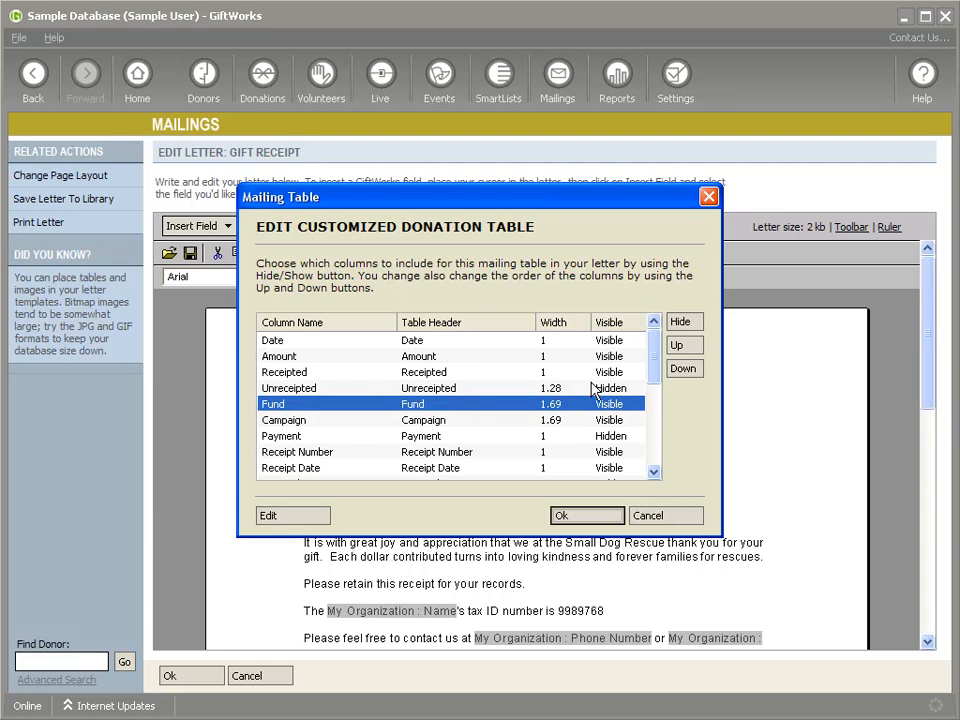
click(679, 323)
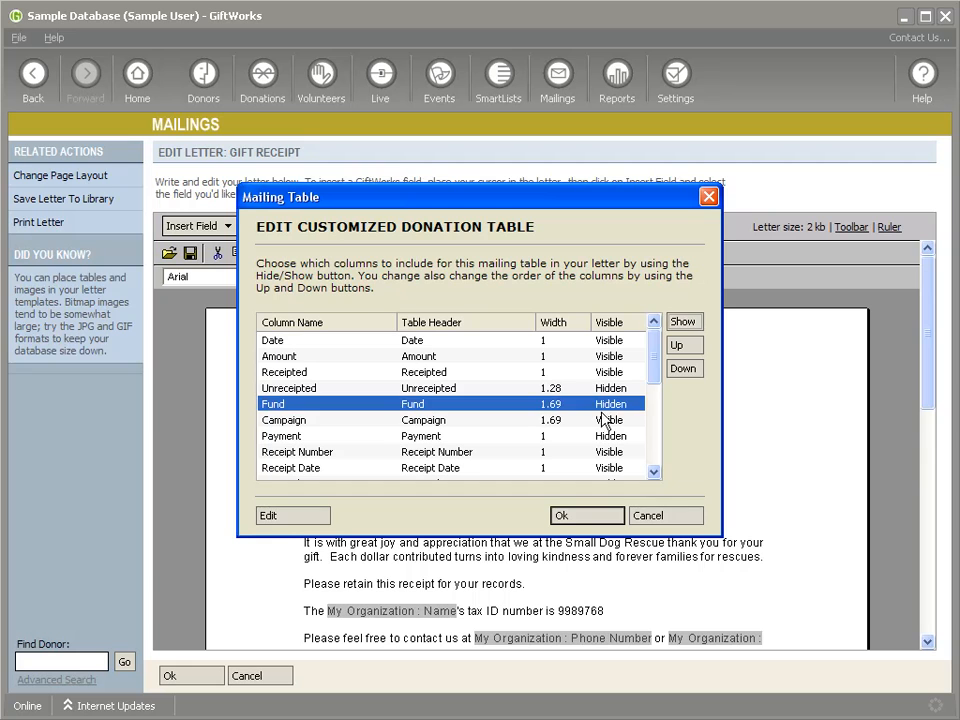
click(612, 420)
click(683, 322)
- Hide the Amount column of the donation table and keep the Receipted column visible
click(290, 340)
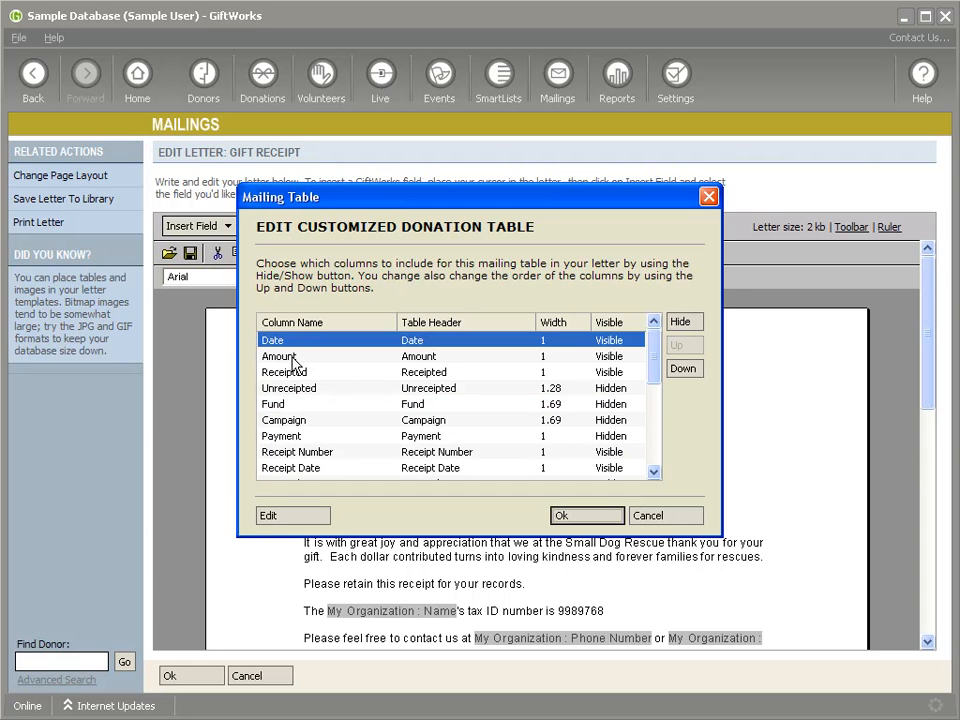
click(278, 357)
click(296, 373)
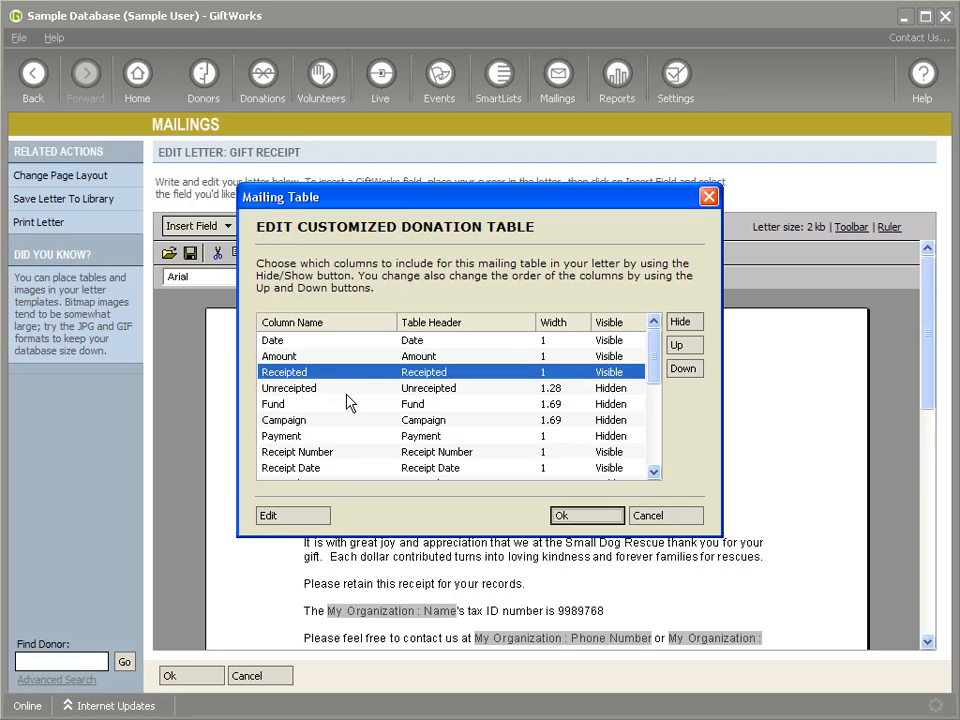
click(681, 322)
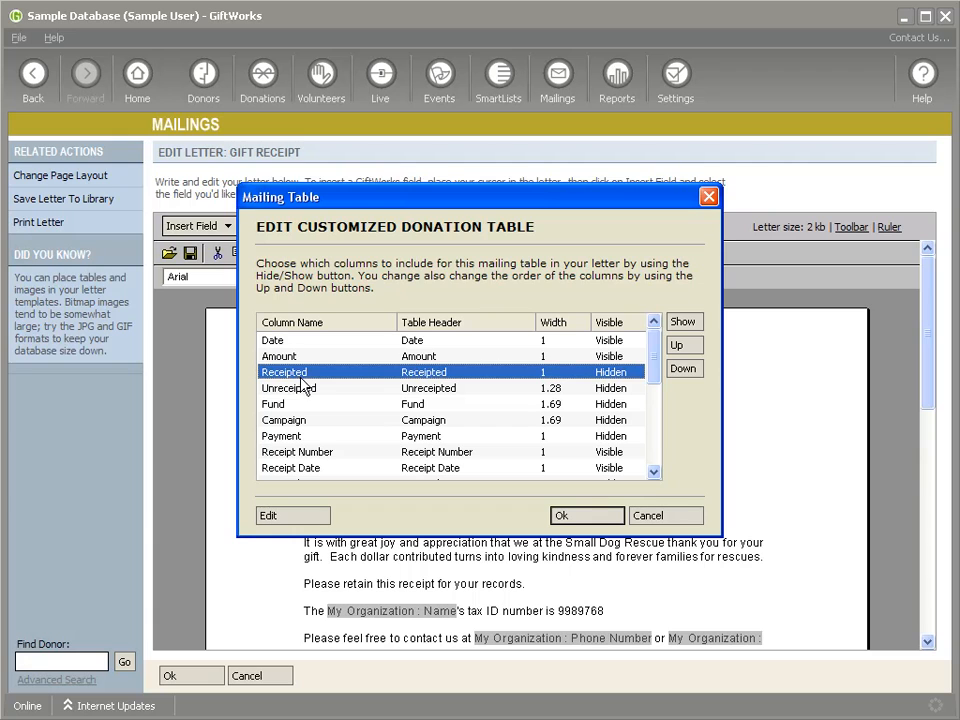
click(225, 356)
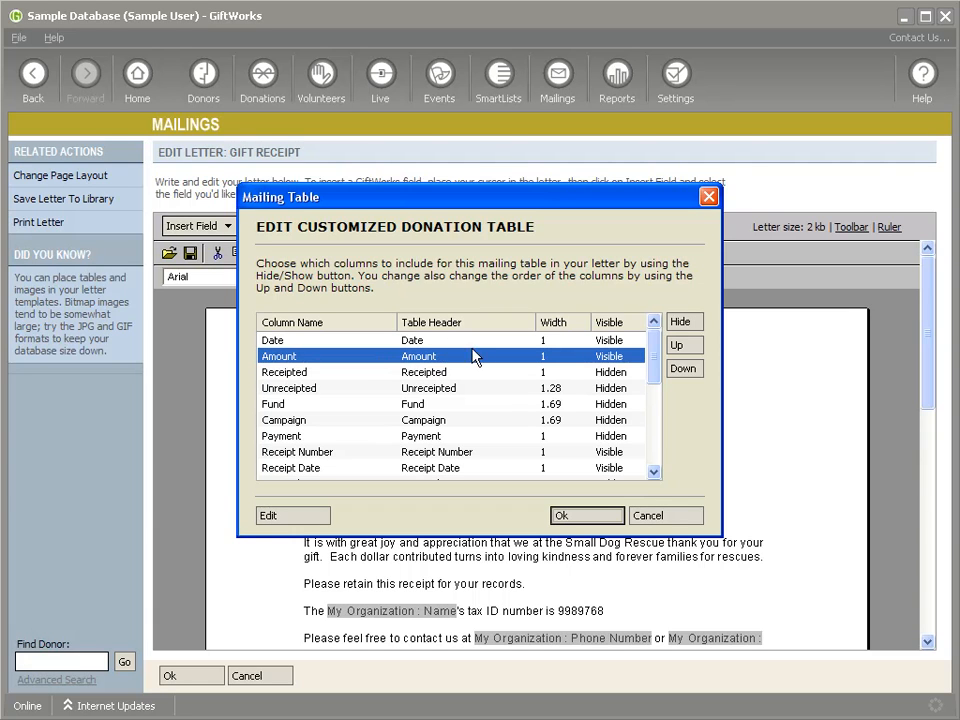
click(681, 322)
click(613, 376)
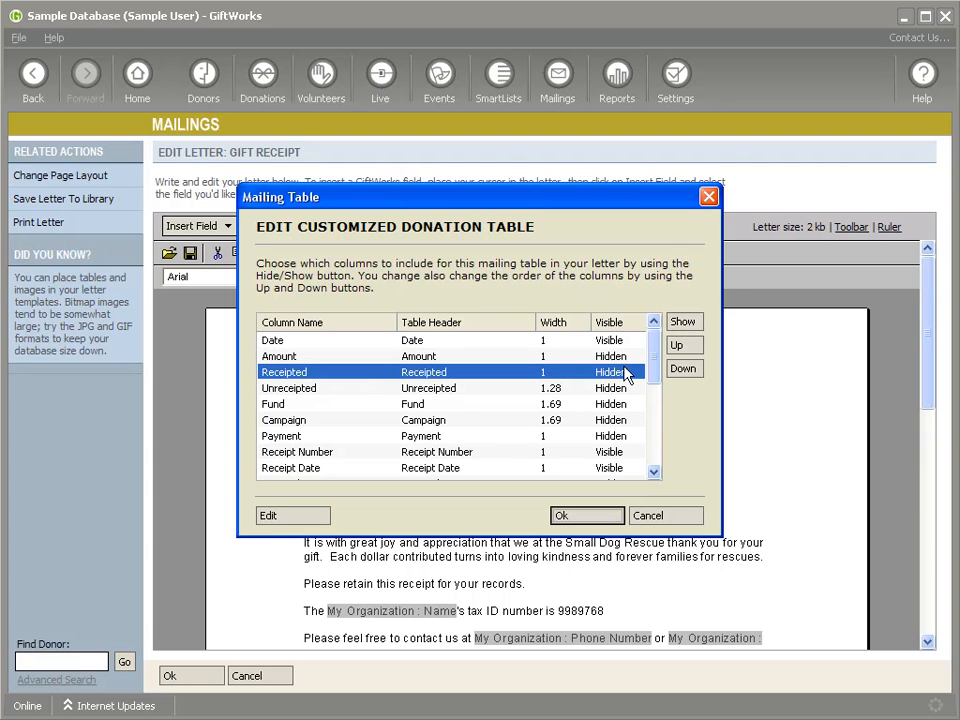
click(686, 323)
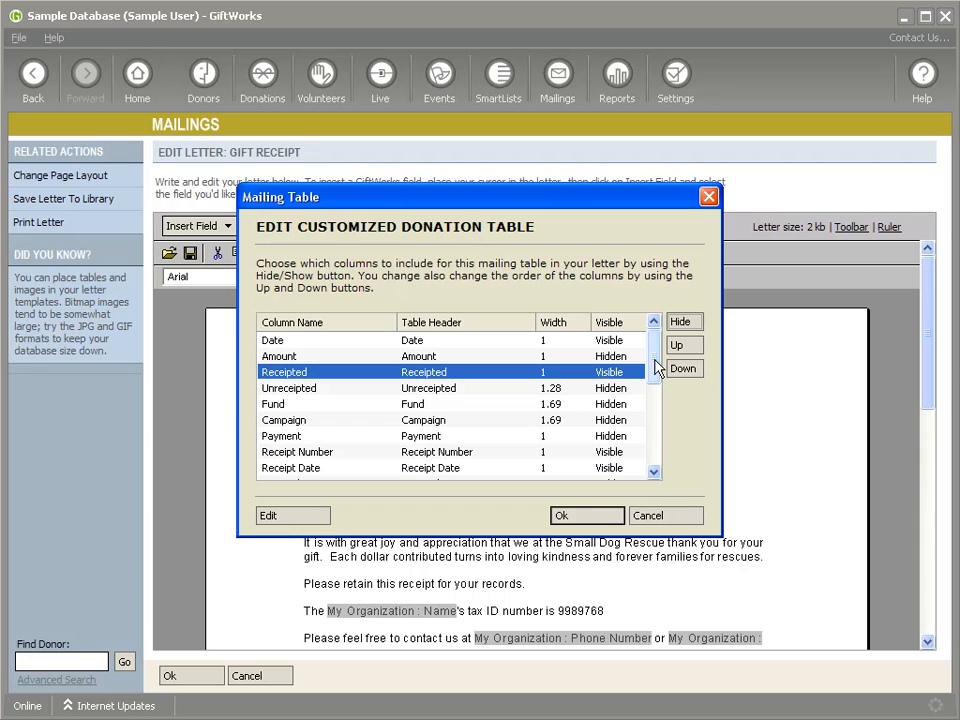
- Hide the Soft-Credit, Donation Name and both Donation Addressee columns, and apply the donation table changes
drag(657, 368, 648, 455)
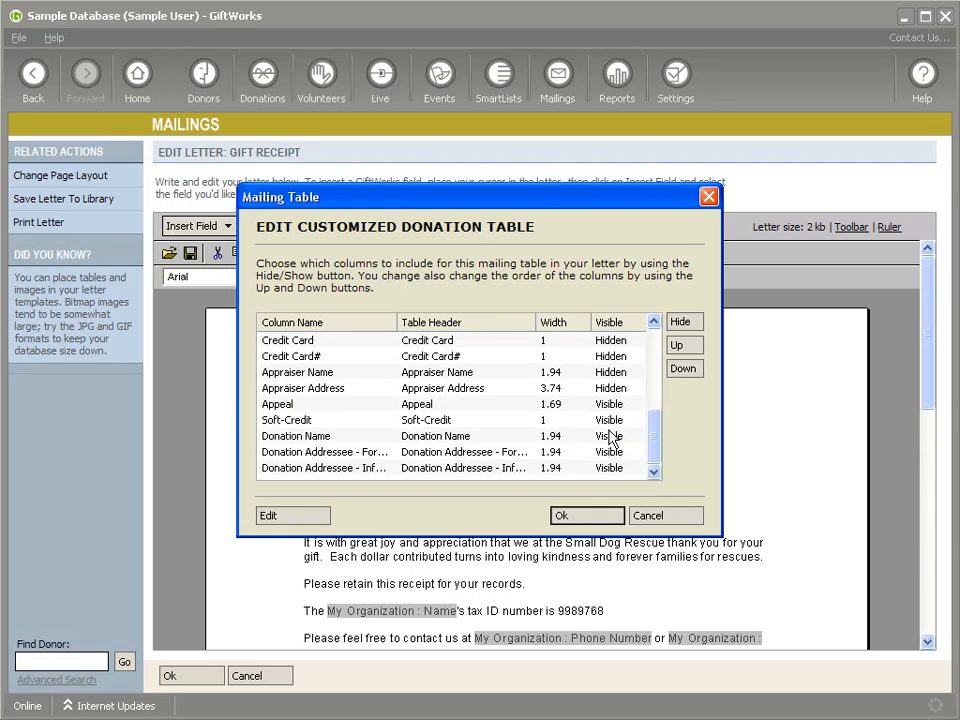
click(612, 420)
click(680, 324)
click(610, 436)
click(680, 322)
click(610, 452)
click(680, 322)
click(612, 468)
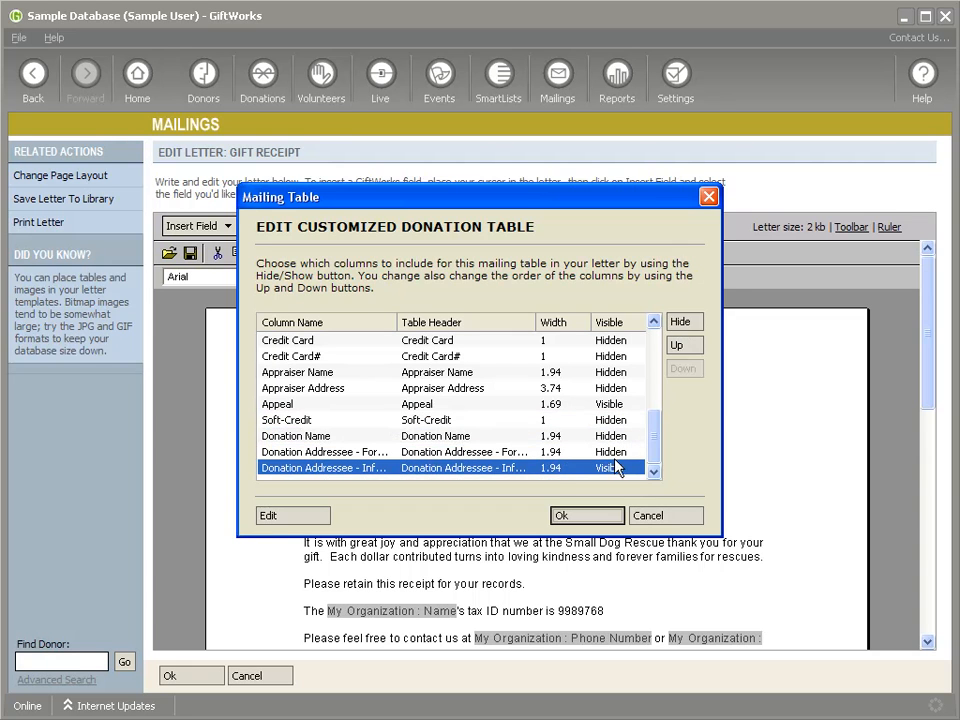
click(681, 322)
drag(655, 435, 657, 362)
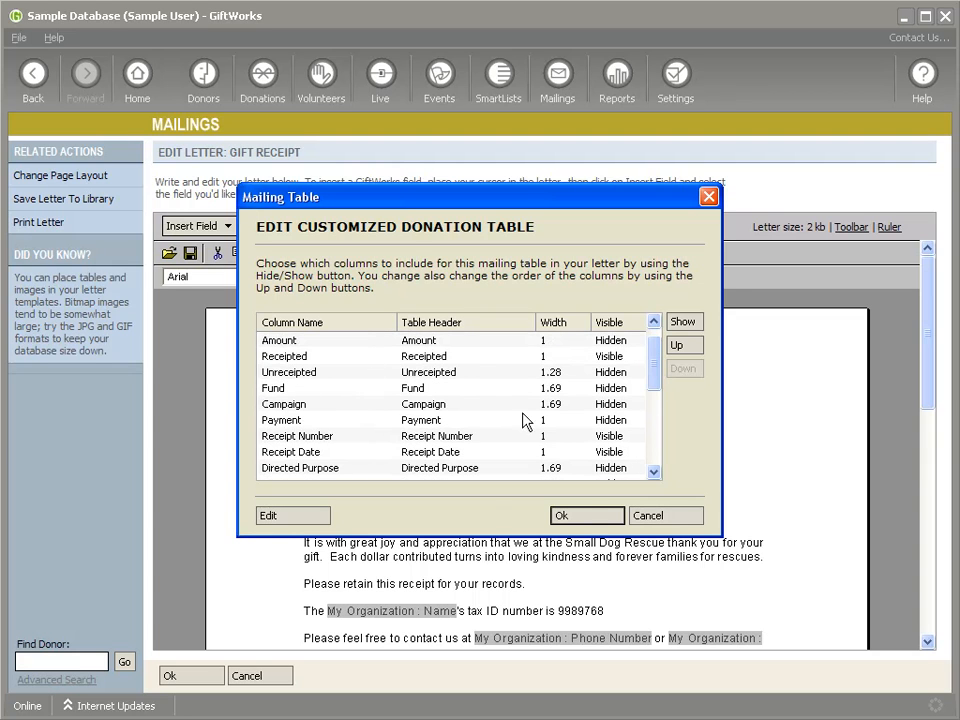
click(582, 517)
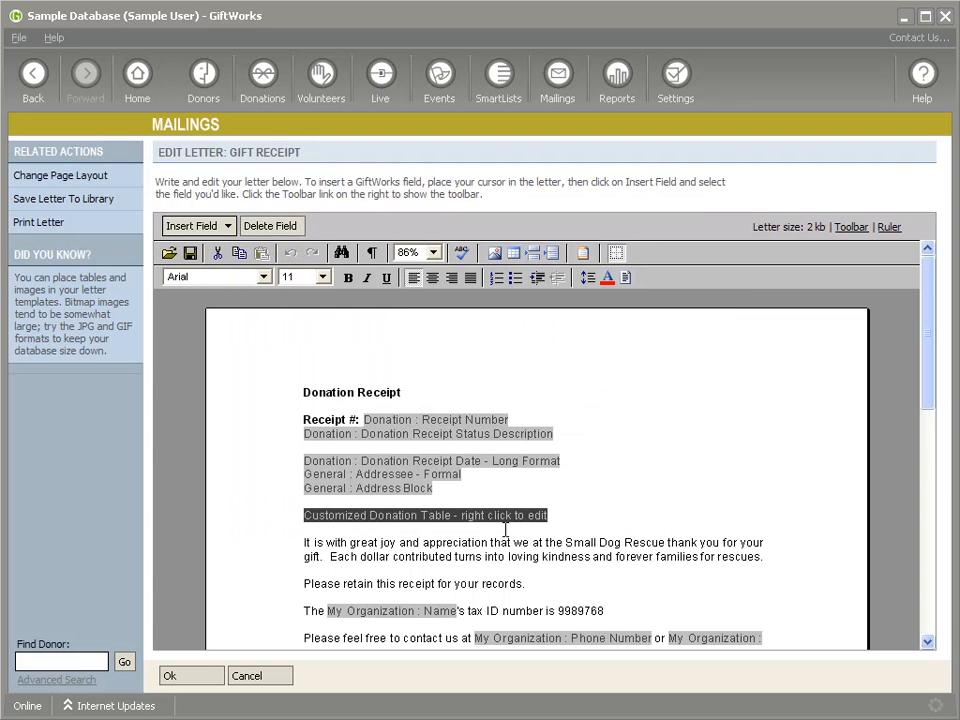
- Select the Customized Donation Table field with its surrounding blank lines and set the font size to 10
click(329, 502)
click(330, 508)
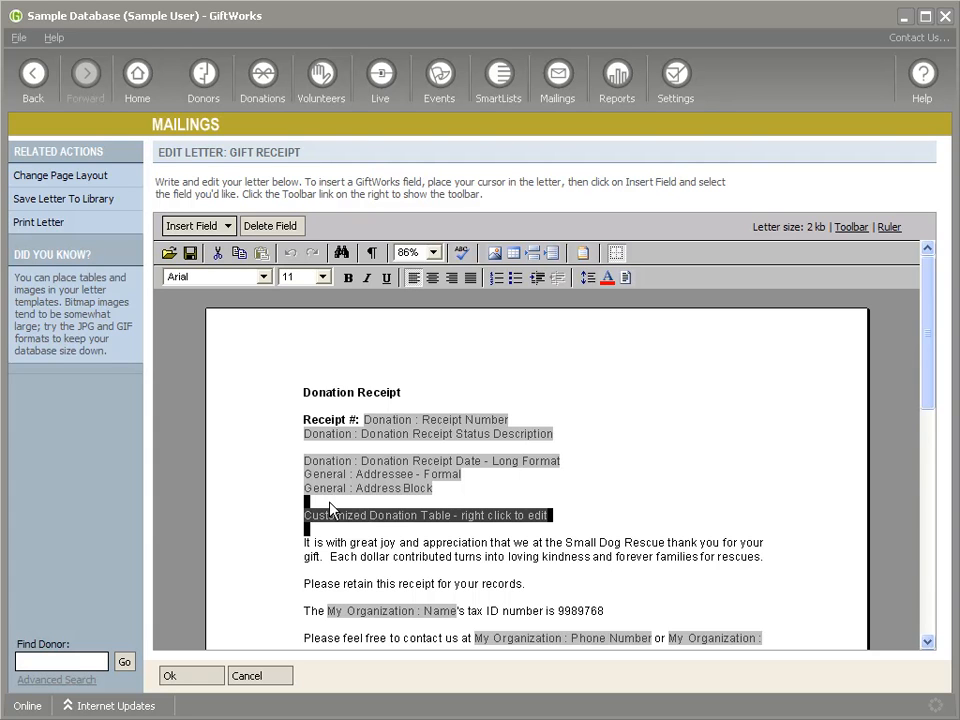
click(322, 277)
click(295, 302)
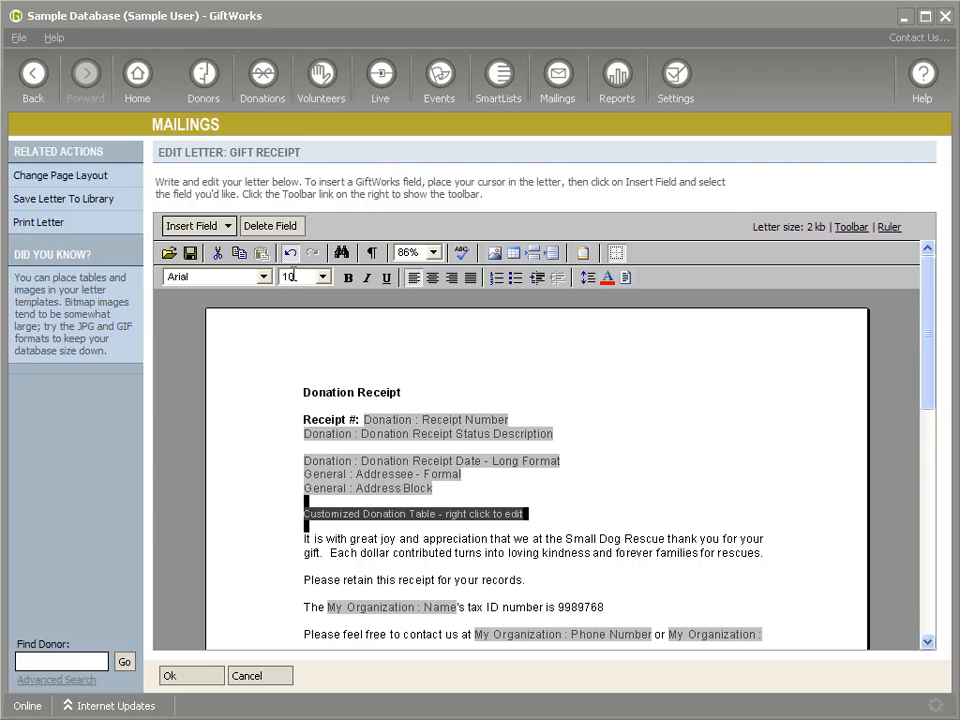
- Add the line "Here is a list of your 2011 donations:" directly above the Customized Donation Table field
click(316, 523)
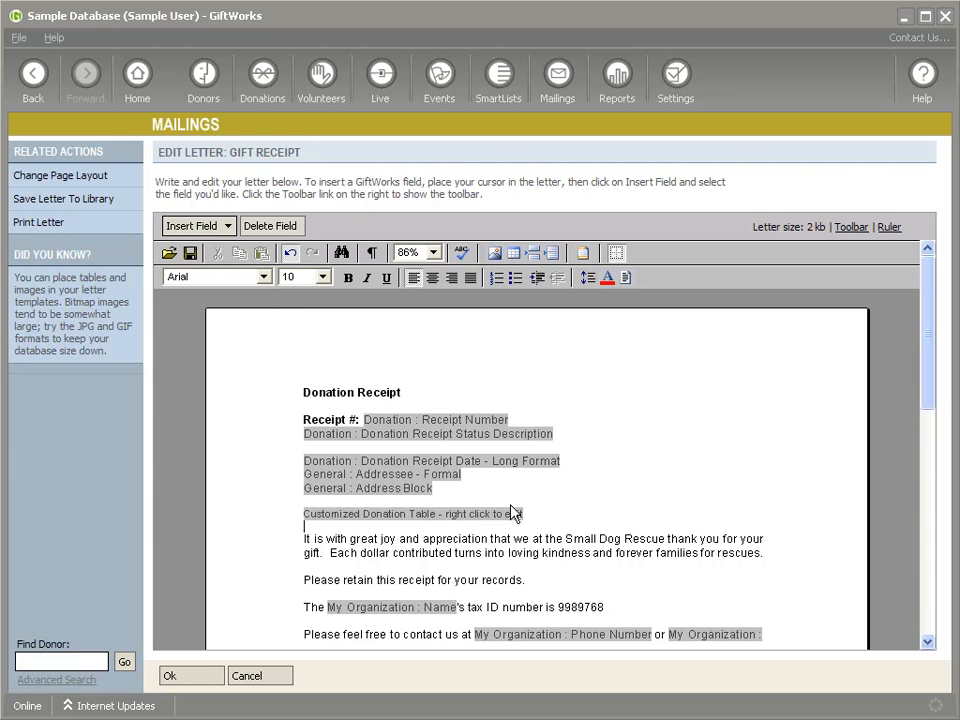
click(341, 507)
key(shift+Down)
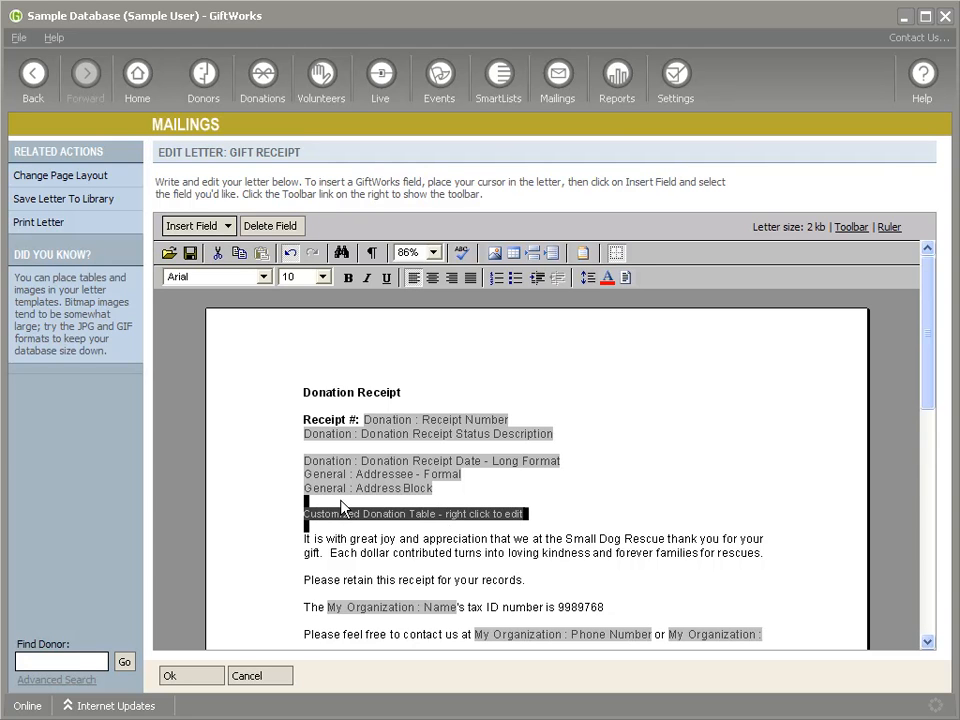
click(399, 527)
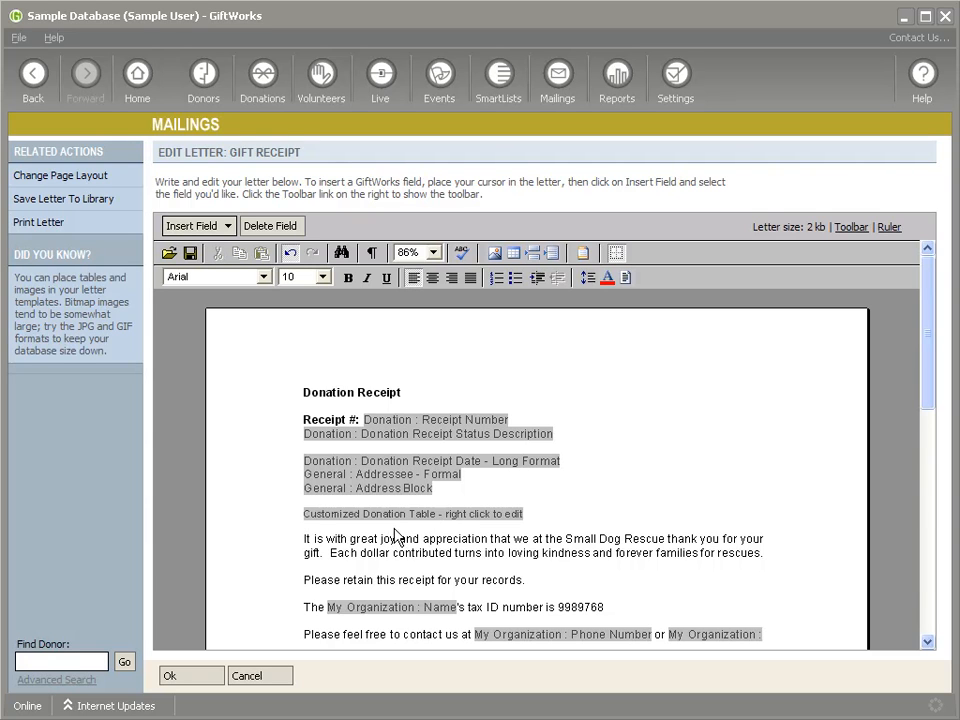
key(Return)
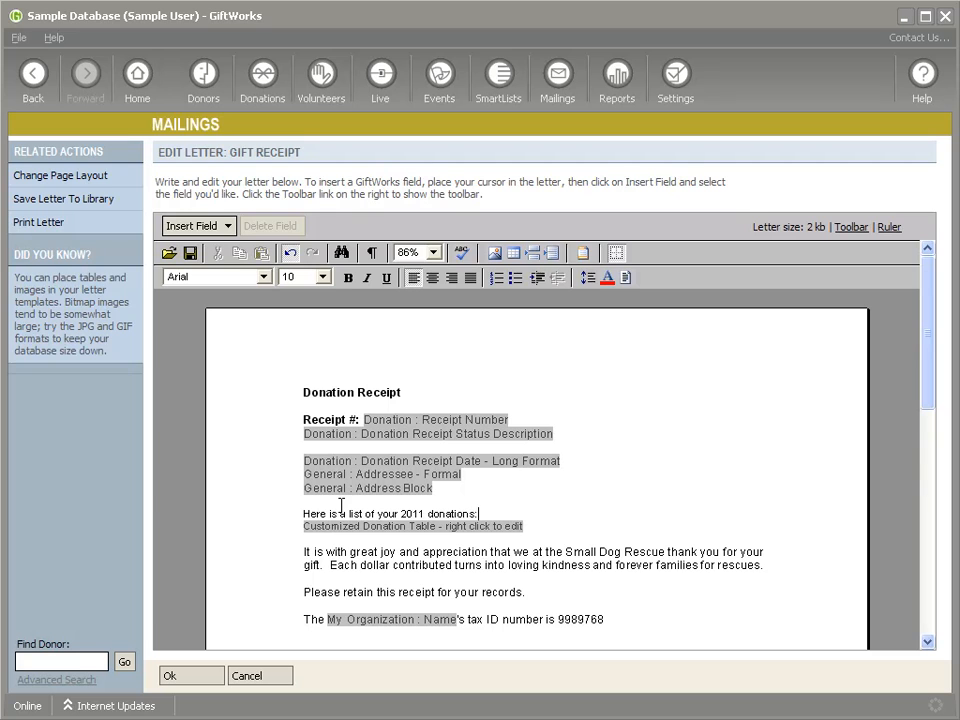
- Set the font size of the line "Here is a list of your 2011 donations:" to 11
triple_click(312, 517)
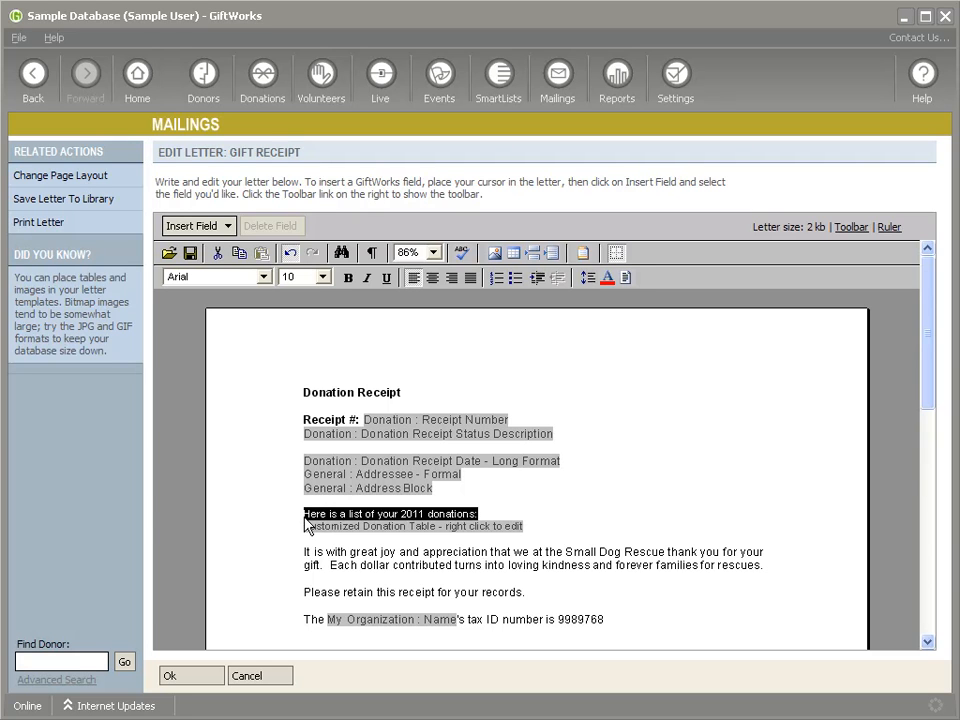
click(322, 277)
click(297, 308)
click(524, 514)
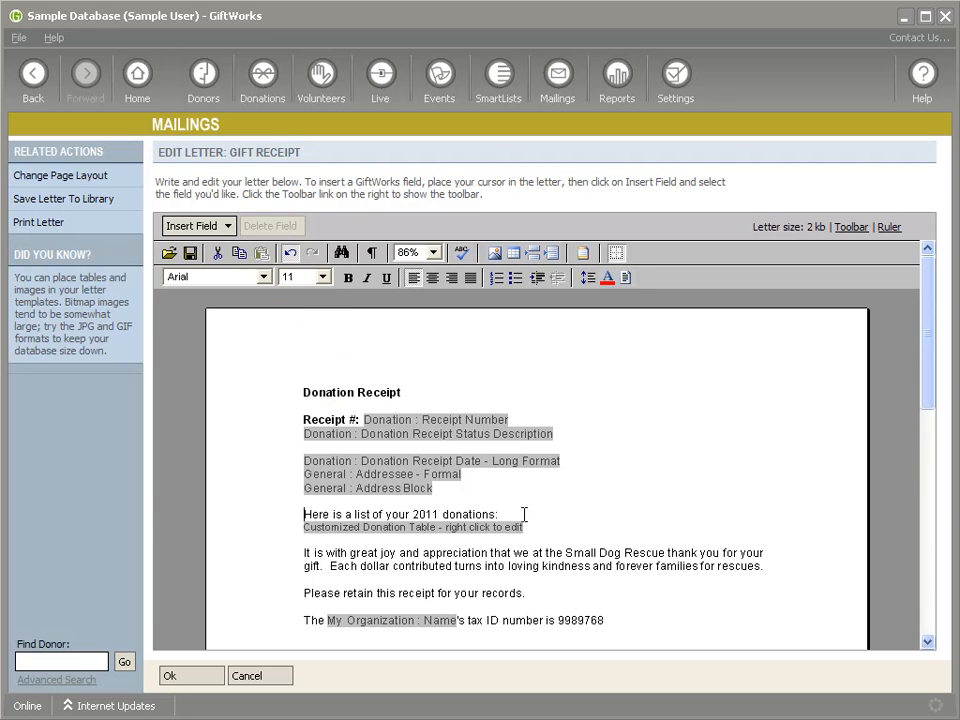
- Insert a blank line above the Customized Donation Table field and set the field with its surrounding blank lines to font size 11
key(Return)
key(shift+Up)
key(shift+Down)
key(shift+Down)
key(shift+Down)
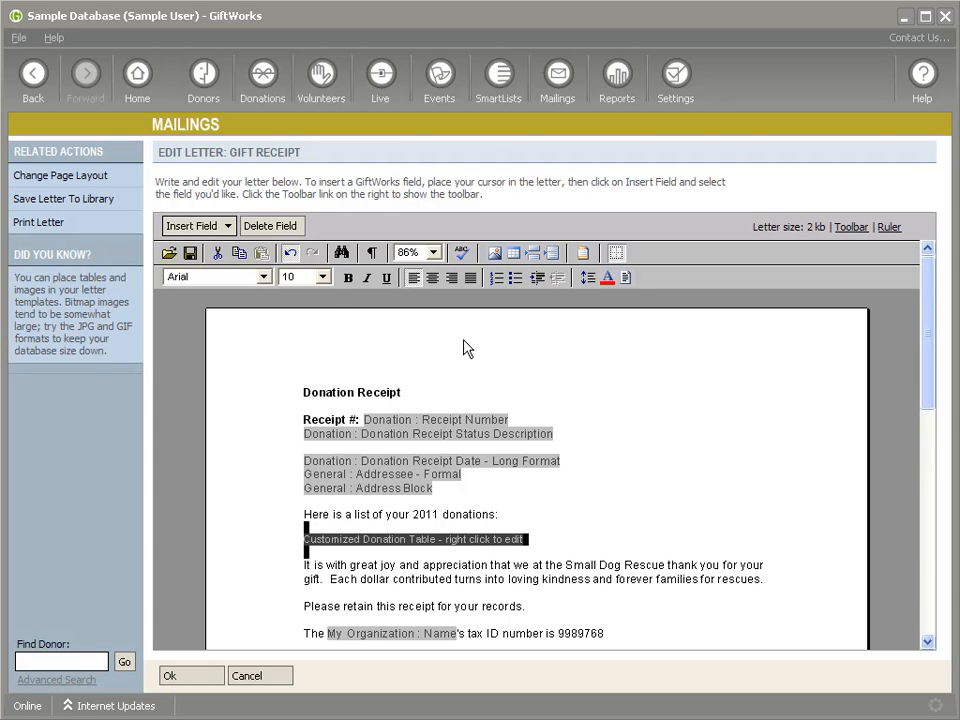
click(322, 277)
click(297, 306)
click(311, 537)
- Review the letter down to its contact line, check the Receipt Number field, and accept the letter edits
scroll(422, 546, down, 2)
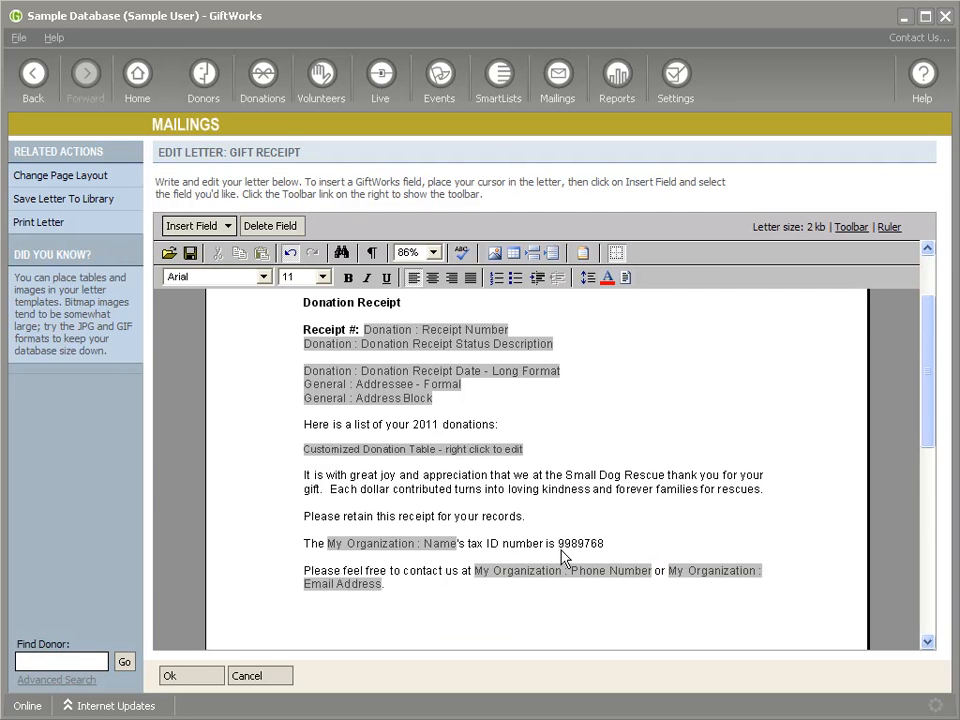
scroll(458, 591, up, 2)
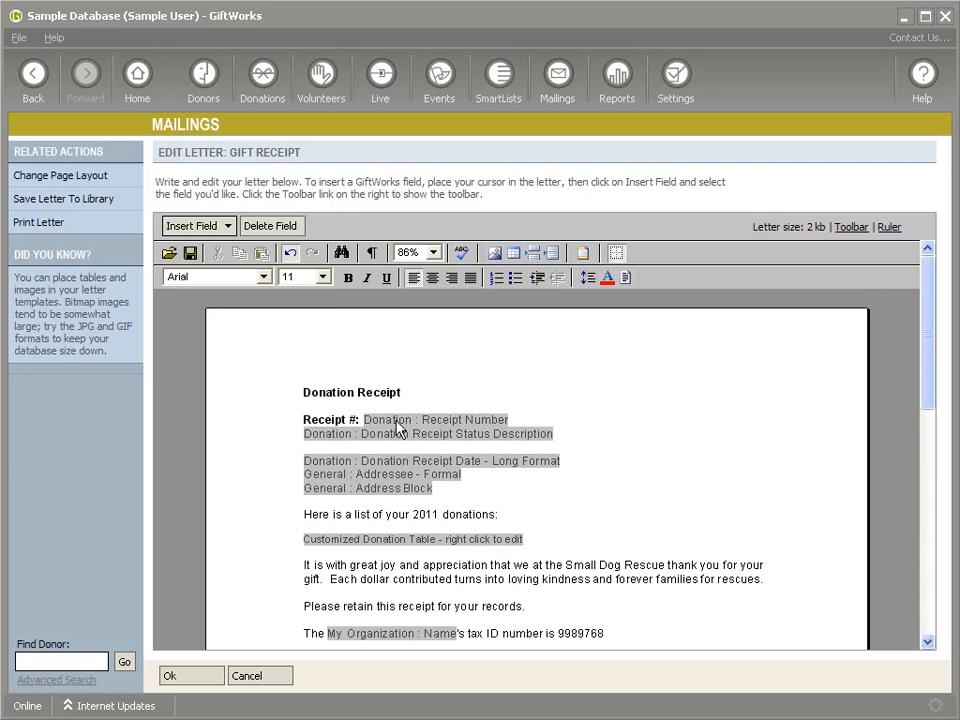
click(432, 421)
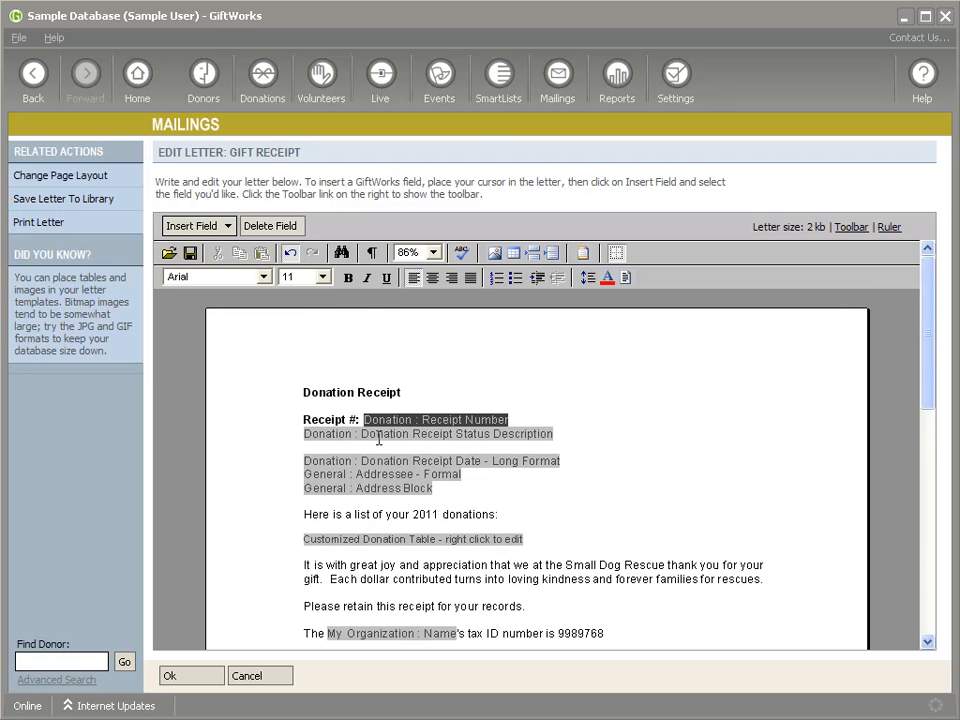
click(208, 686)
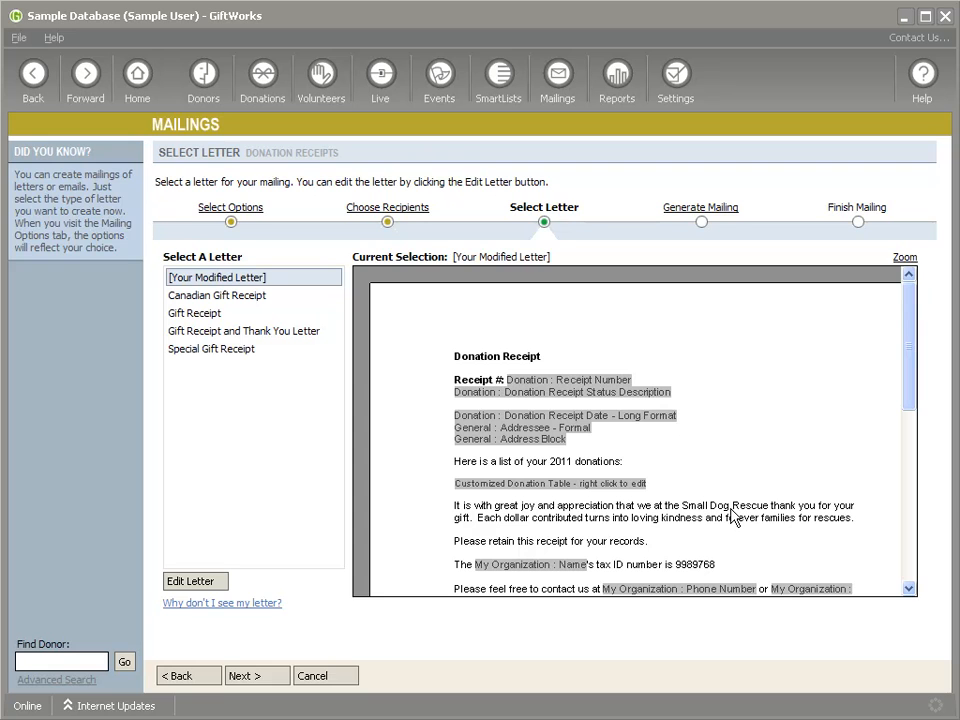
- Continue to the mailing generation stage and preview the merged receipt letter with its donation table
click(257, 676)
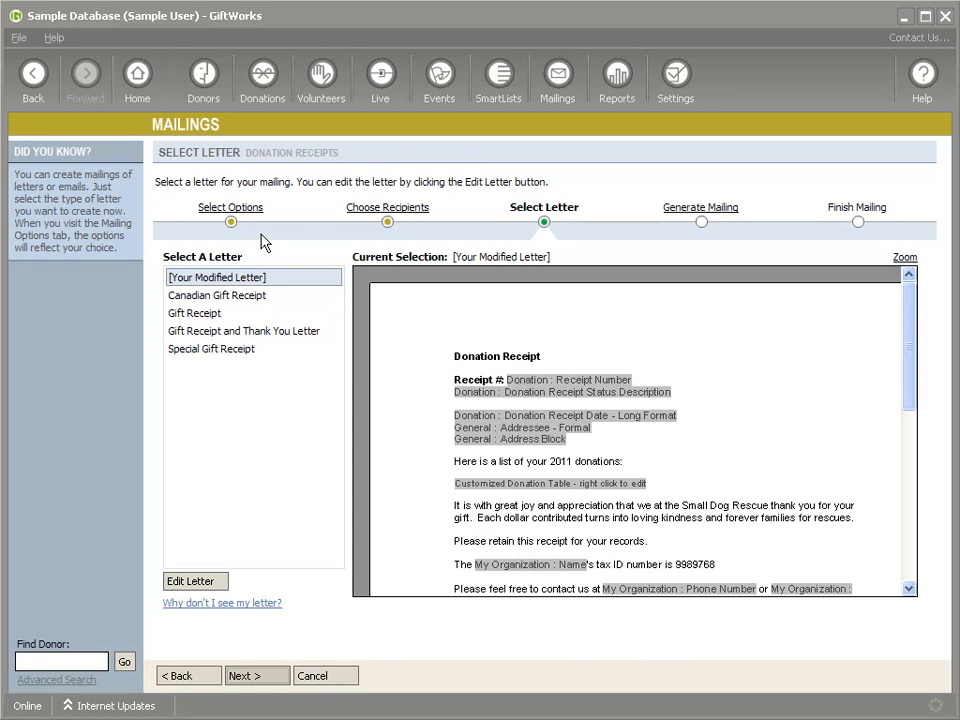
click(260, 266)
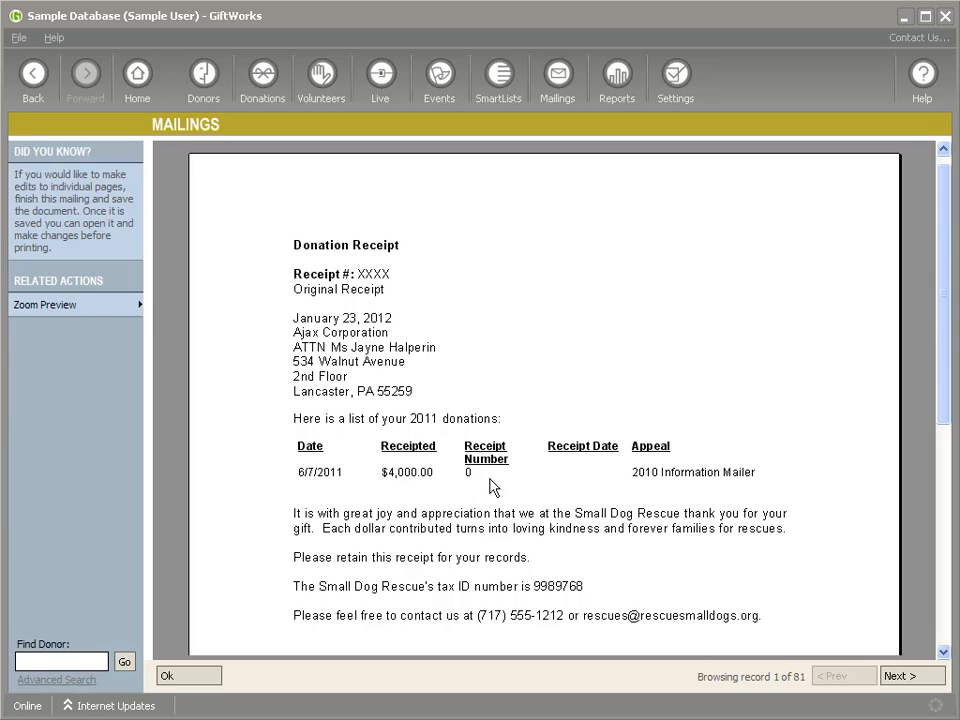
click(214, 680)
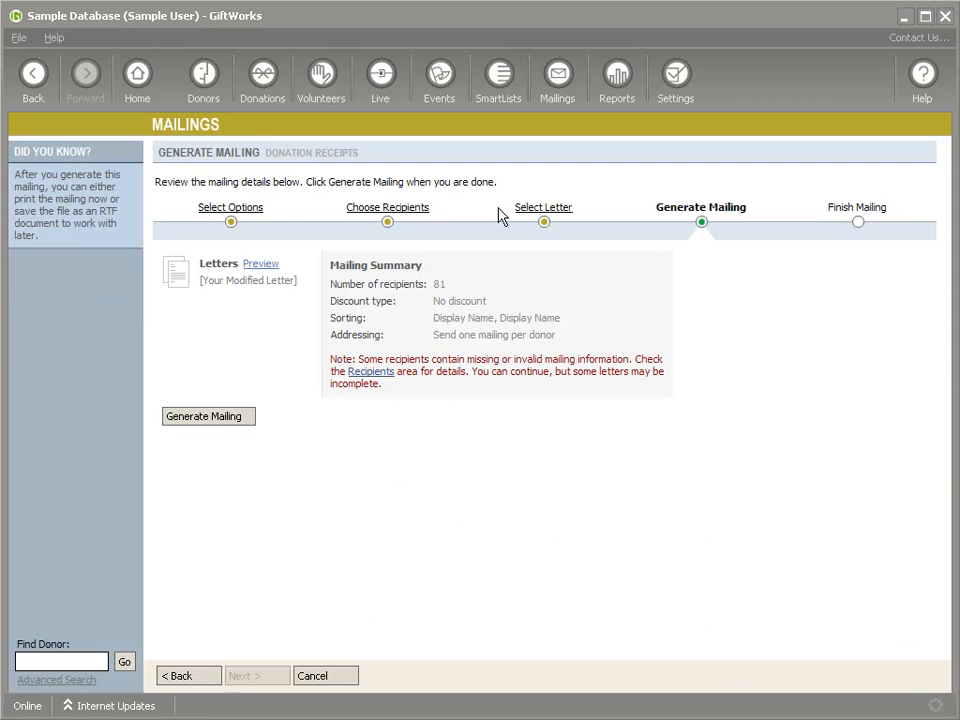
- Hide the Receipt Number and Receipt Date columns of the letter's donation table, apply the changes and preview the letter
click(536, 210)
click(193, 584)
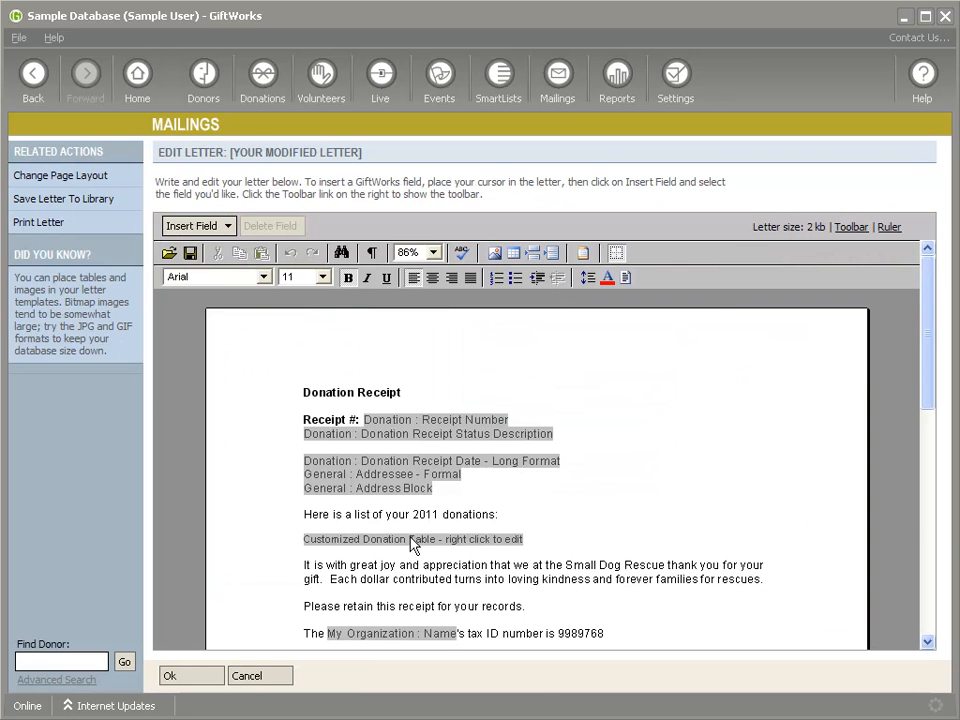
right_click(413, 543)
click(461, 551)
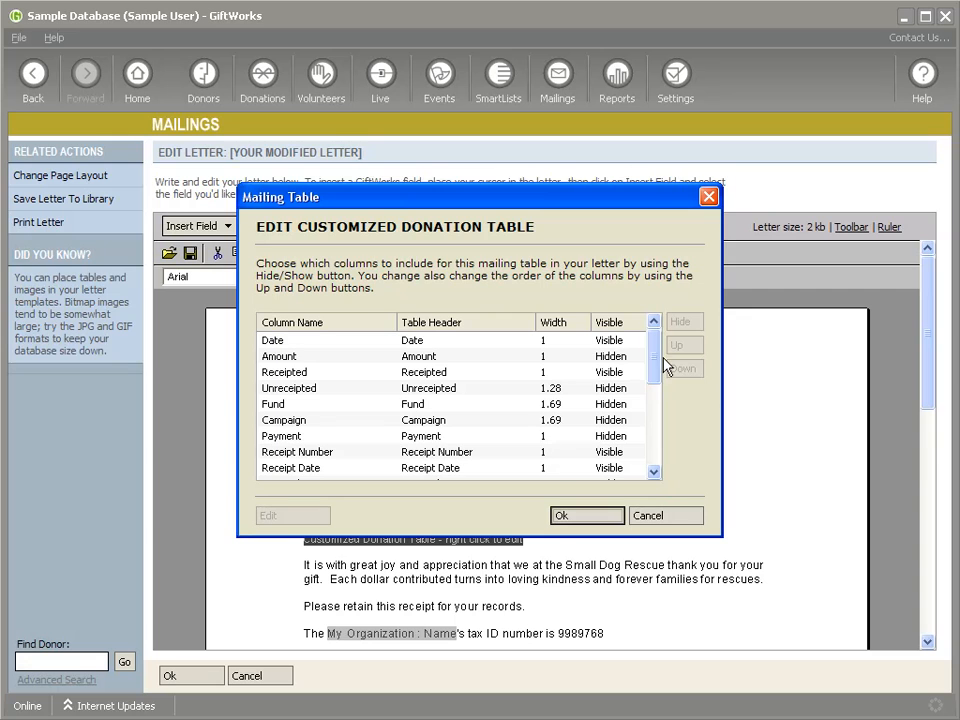
scroll(663, 365, down, 3)
click(605, 404)
click(681, 324)
click(605, 420)
click(684, 322)
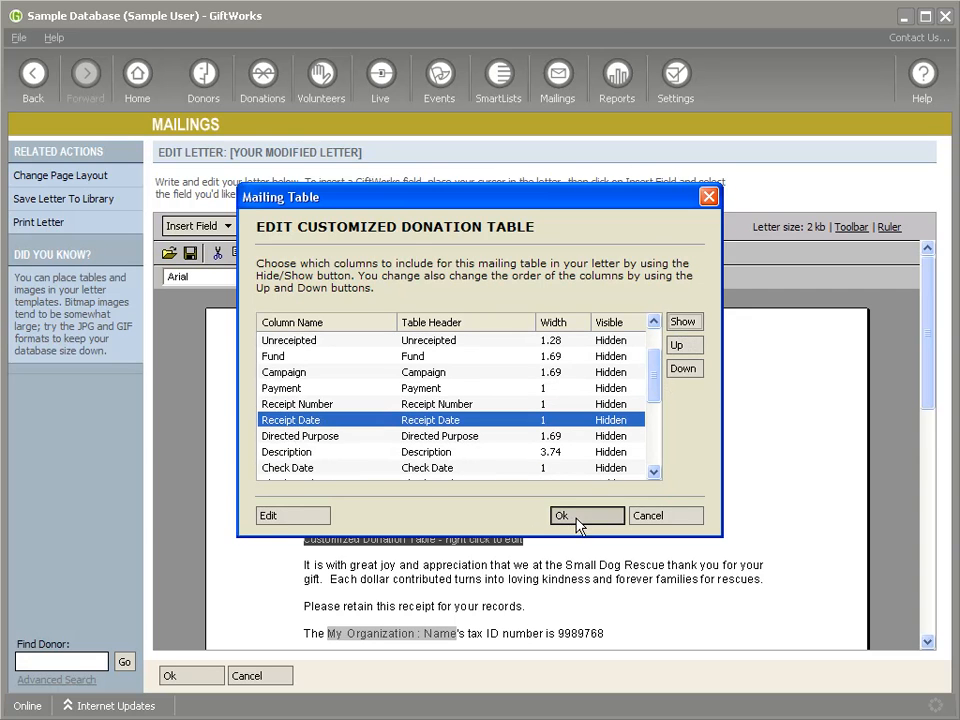
click(579, 518)
click(189, 678)
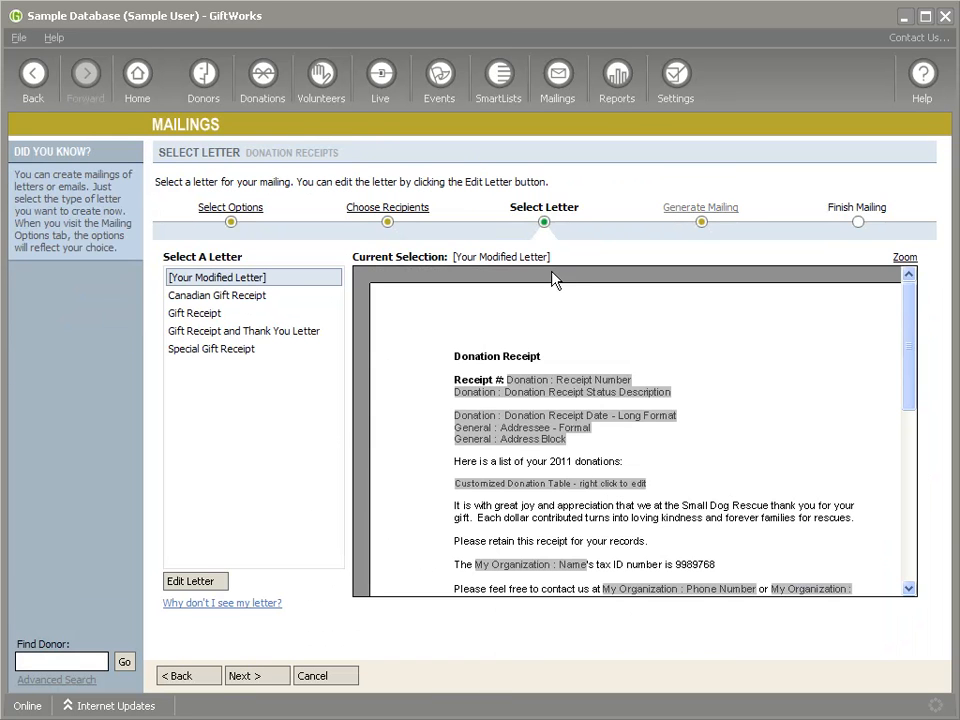
click(259, 260)
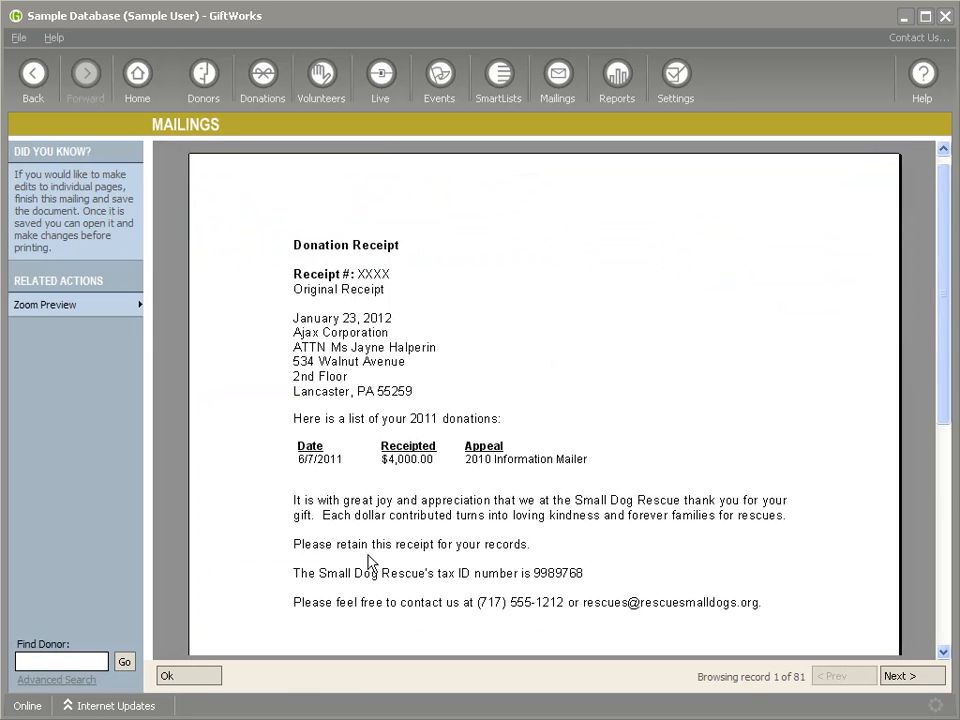
click(188, 676)
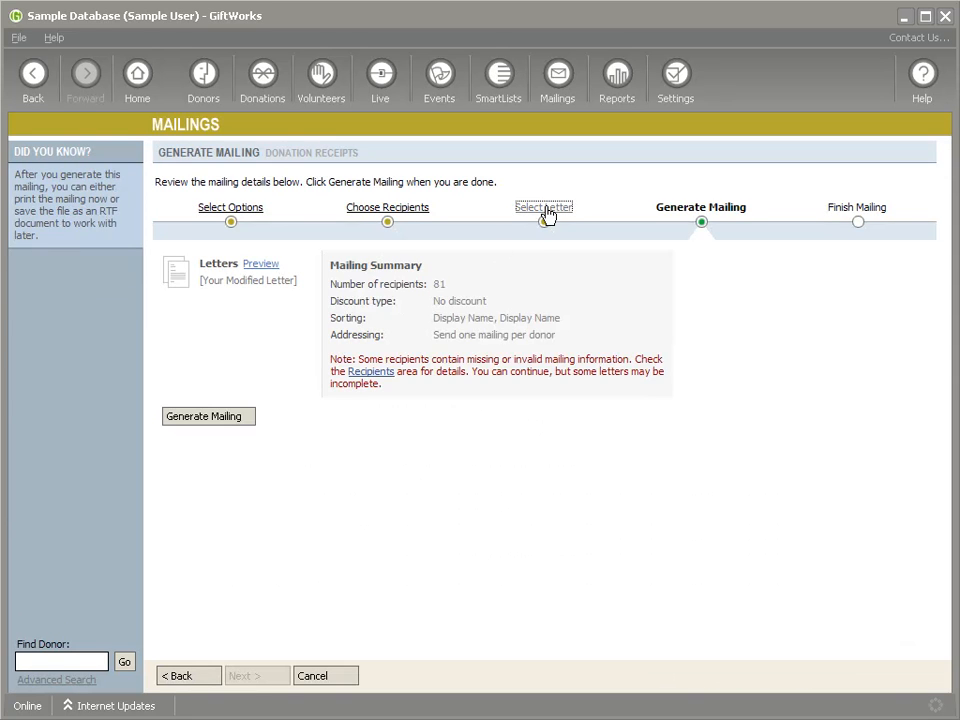
- Set the Receipted column's header to "Donation Amount" and its width to 1.5 inches, apply the changes and preview the letter
click(546, 210)
click(192, 583)
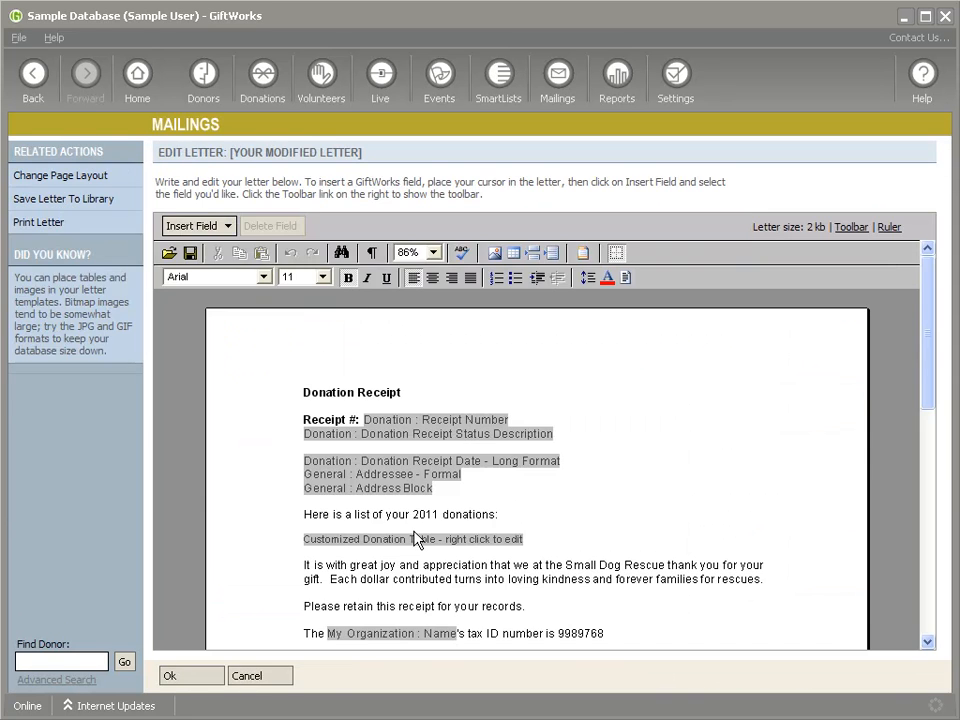
right_click(416, 543)
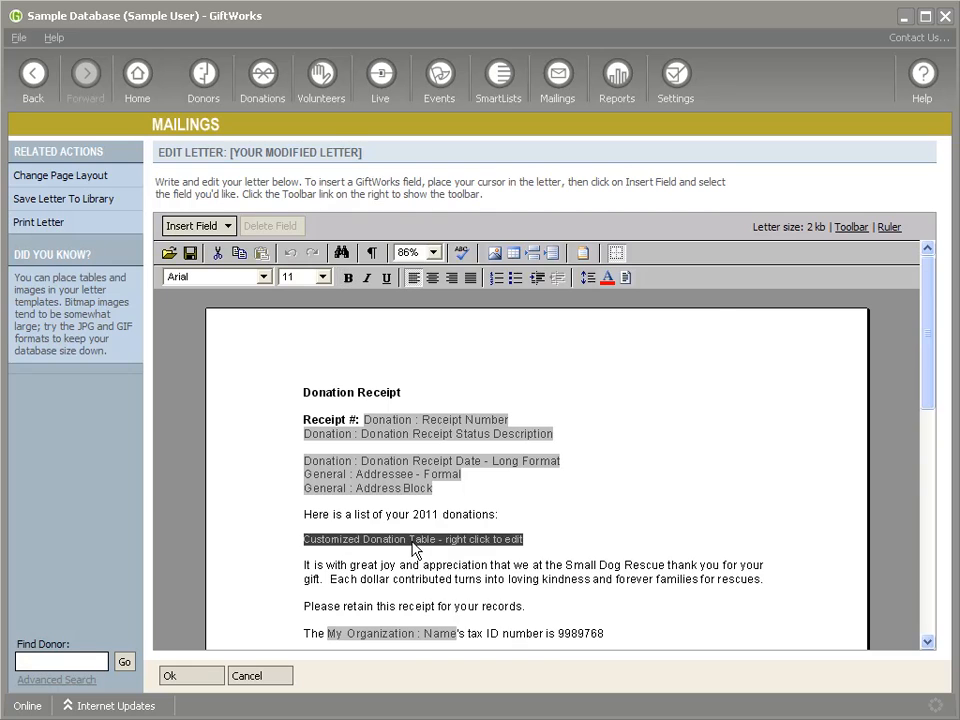
click(458, 553)
double_click(264, 378)
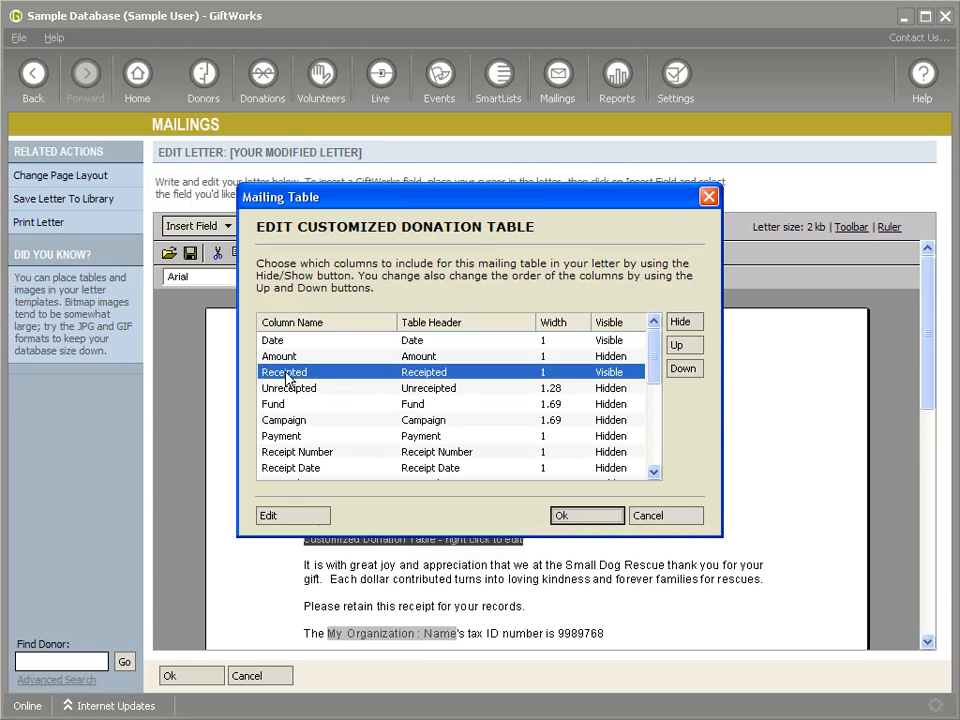
text(Donation Amount)
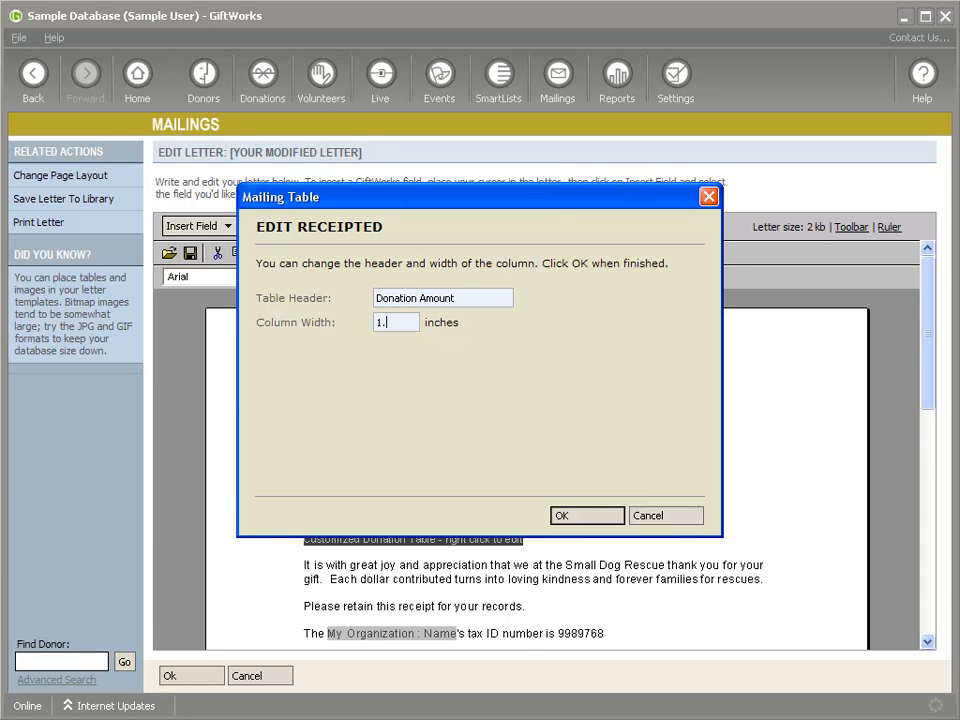
click(580, 519)
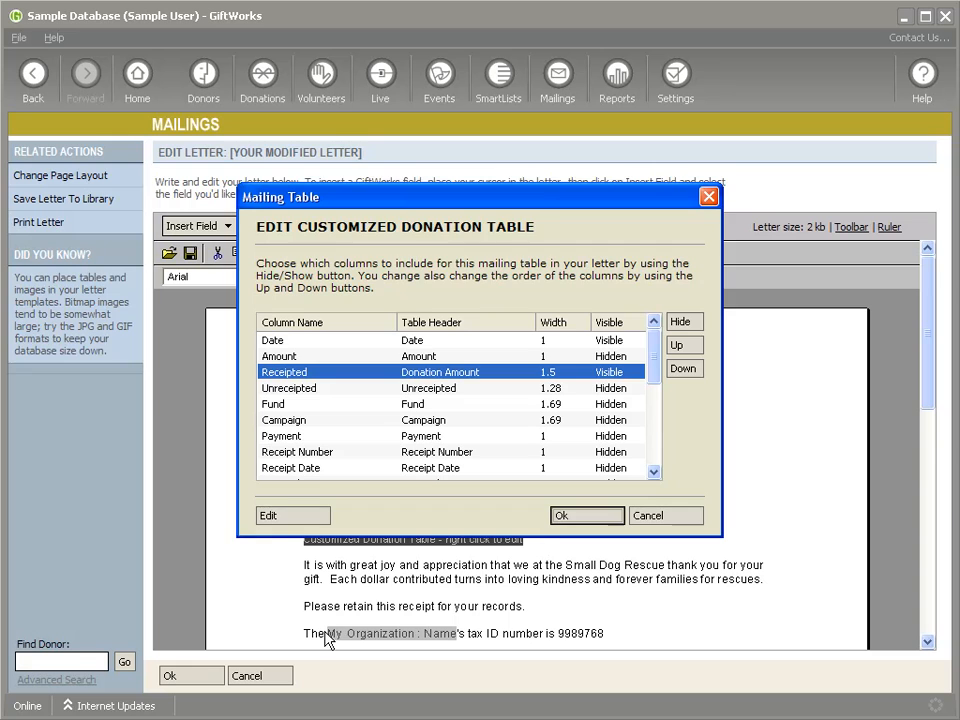
click(578, 514)
click(186, 679)
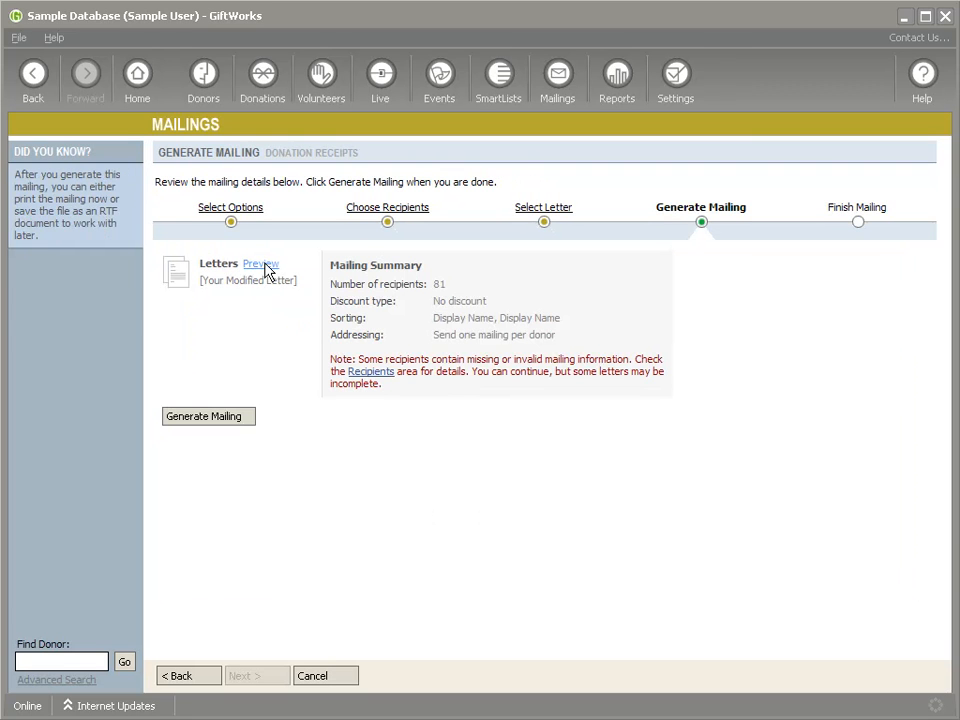
click(266, 270)
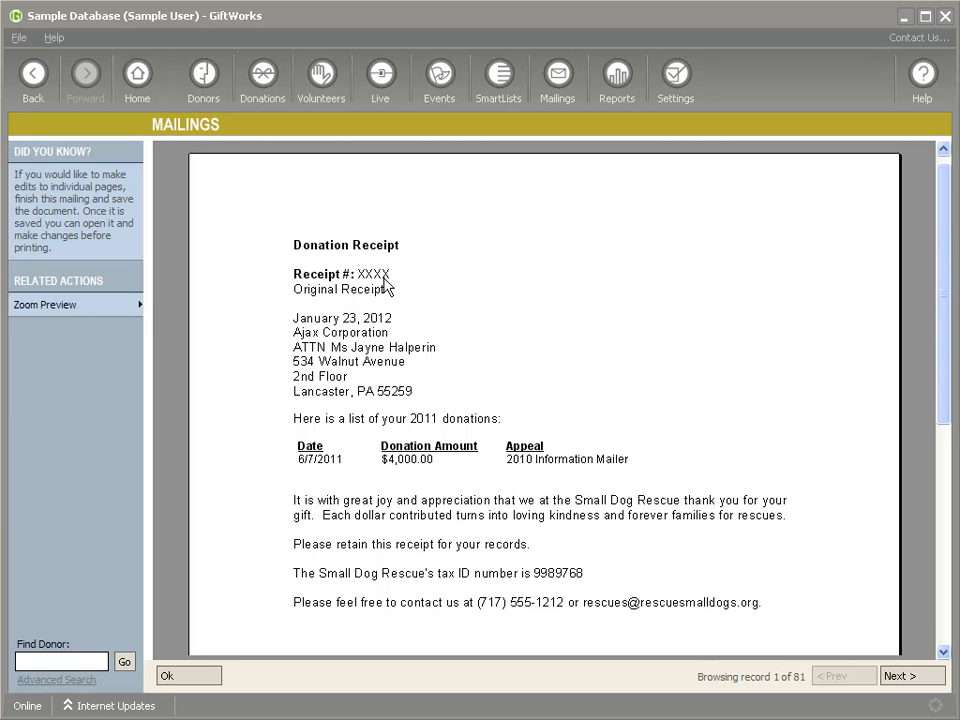
click(199, 678)
- Generate the Donation Receipts mailing, look at the print options for its letters and close them
click(216, 420)
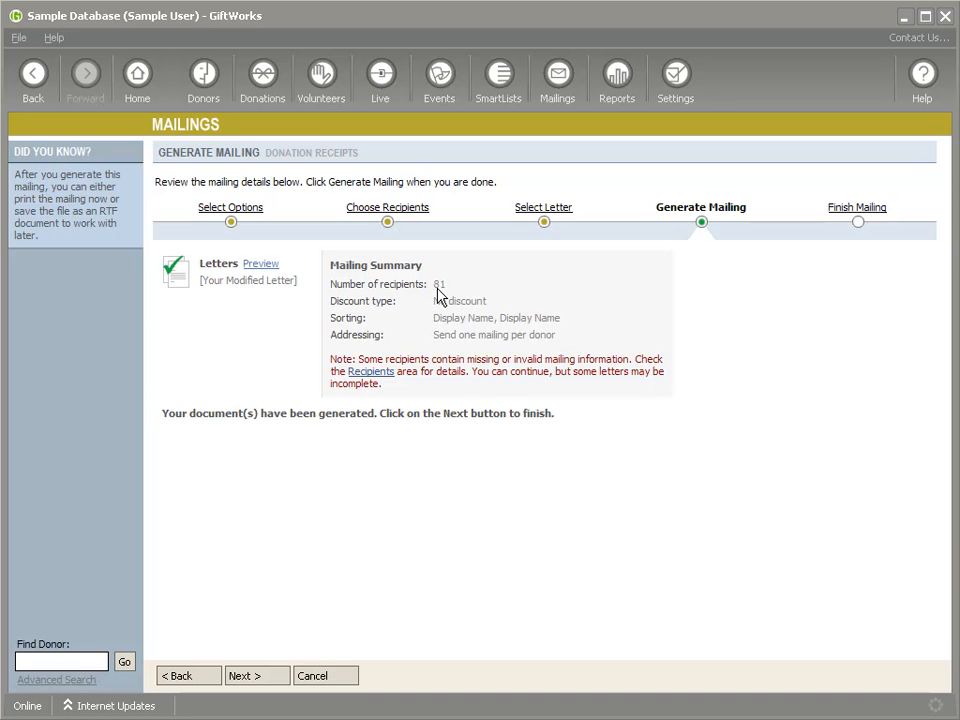
click(257, 677)
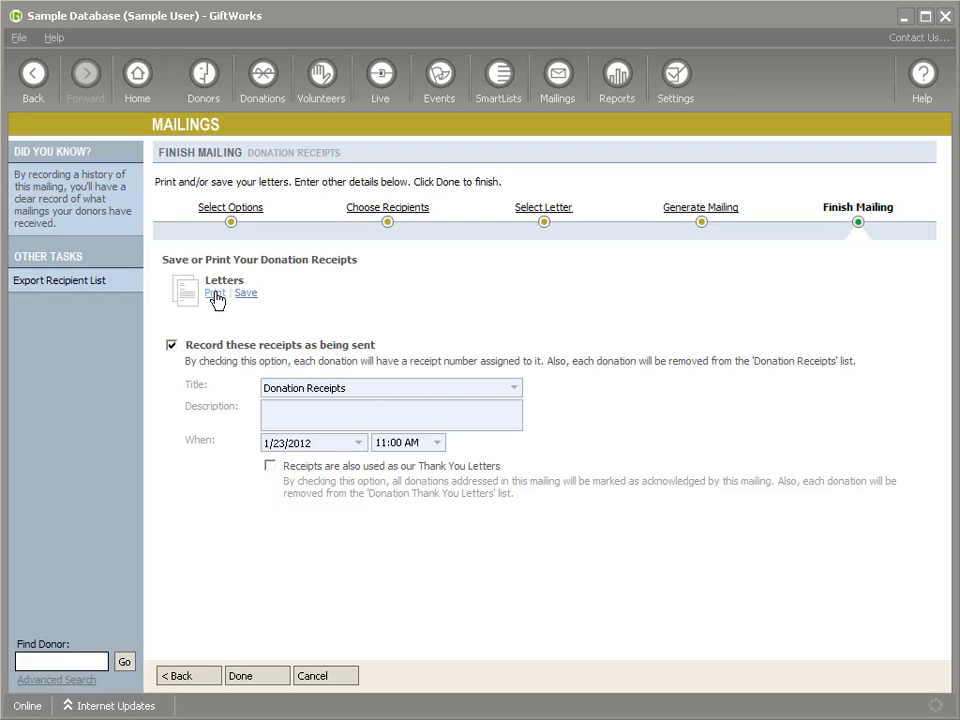
click(216, 294)
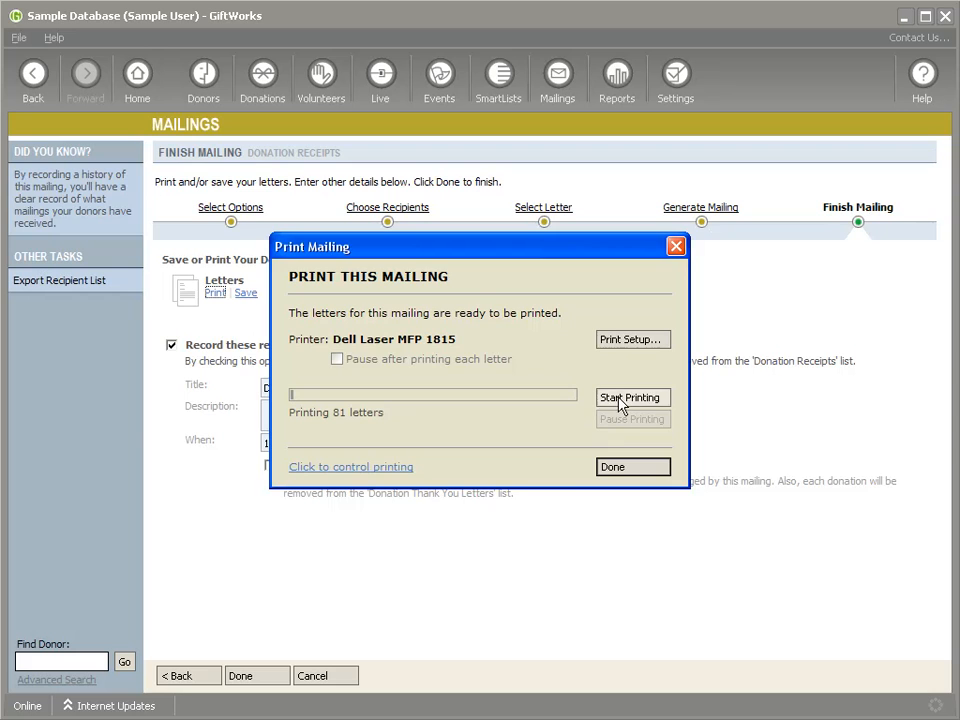
click(630, 468)
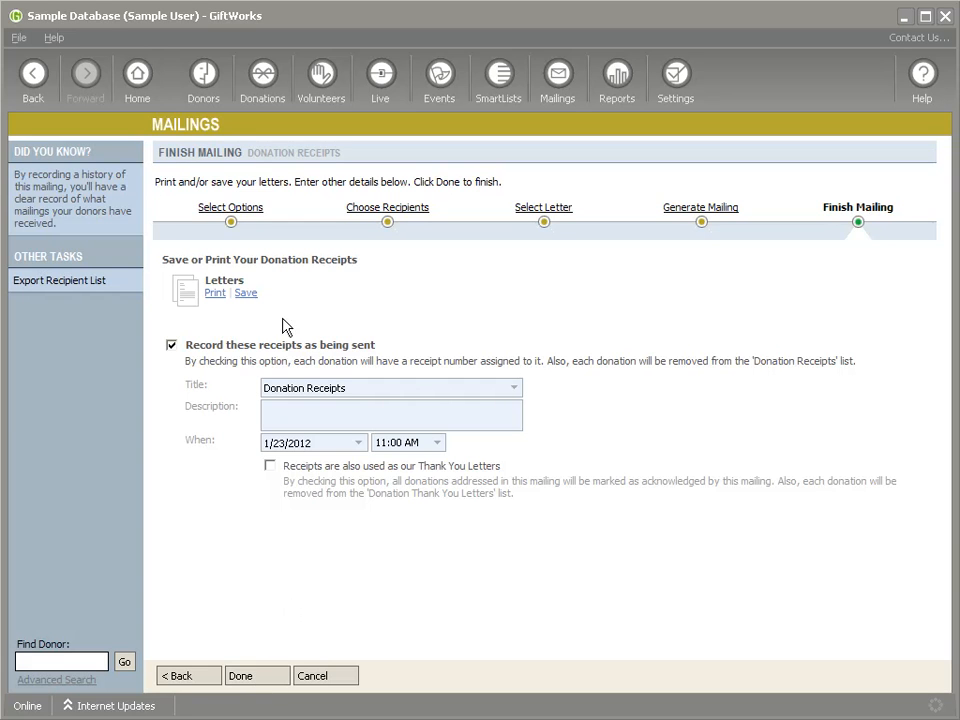
- Decline to leave the mailing unrecorded, and finish it with the receipts recorded as being sent
click(205, 80)
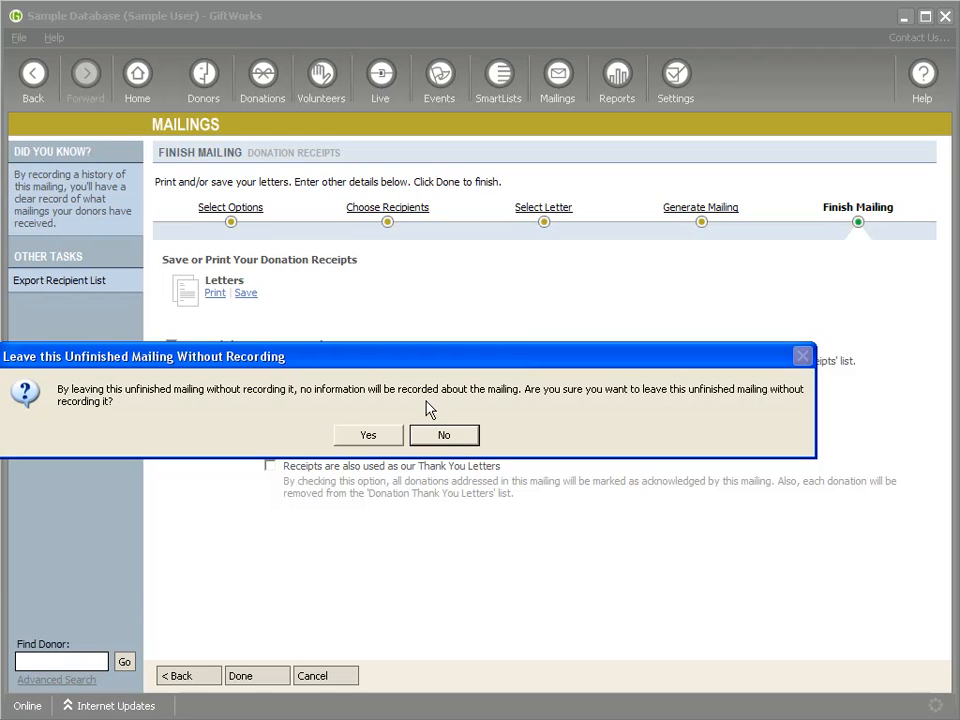
click(445, 437)
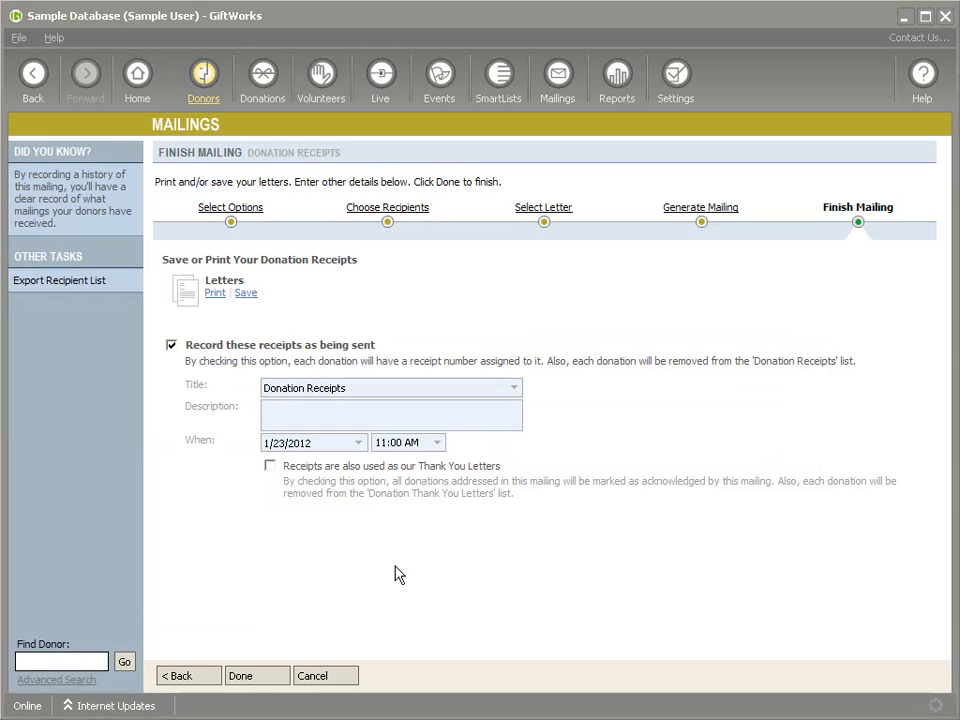
click(264, 679)
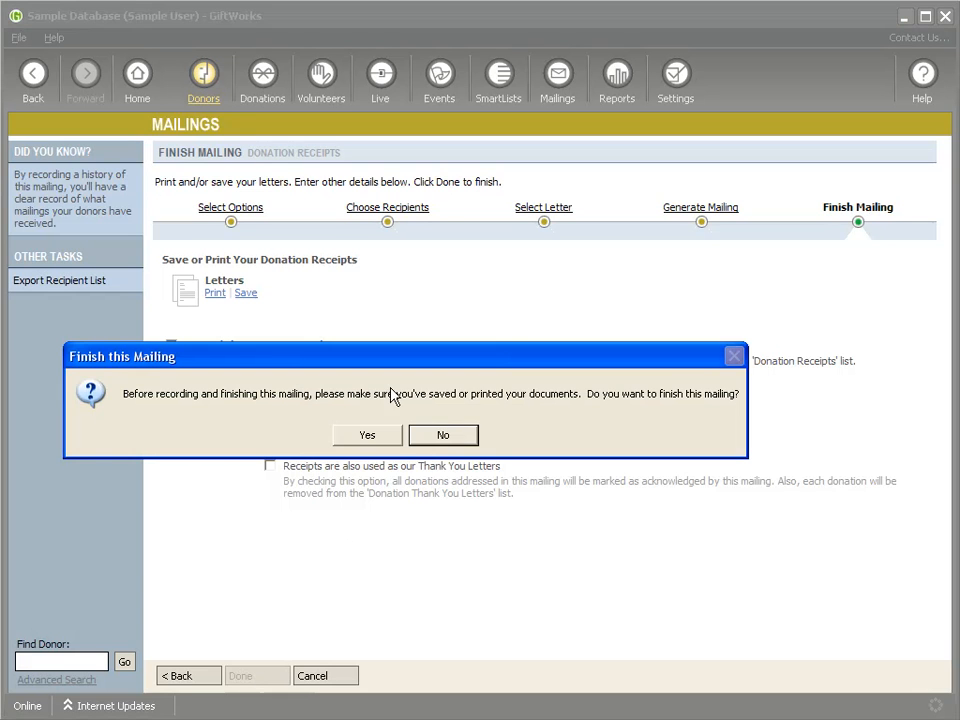
click(392, 437)
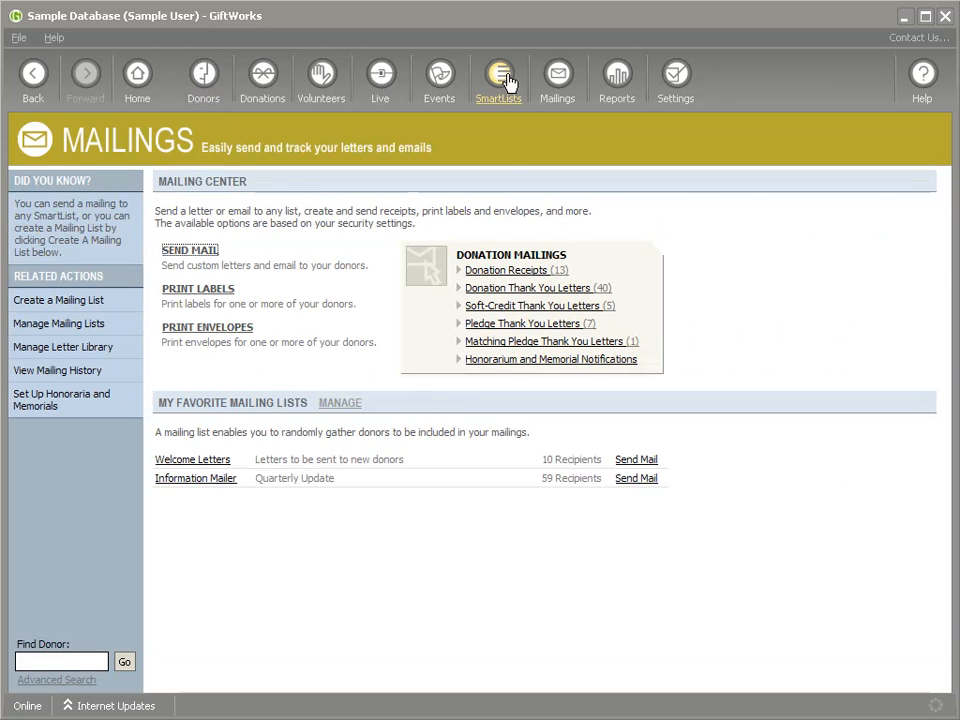
- Remove the "Not Receipted" criterion from the 2011 Donations to be Receipted SmartList, leaving only the 2011 payment date range
click(498, 75)
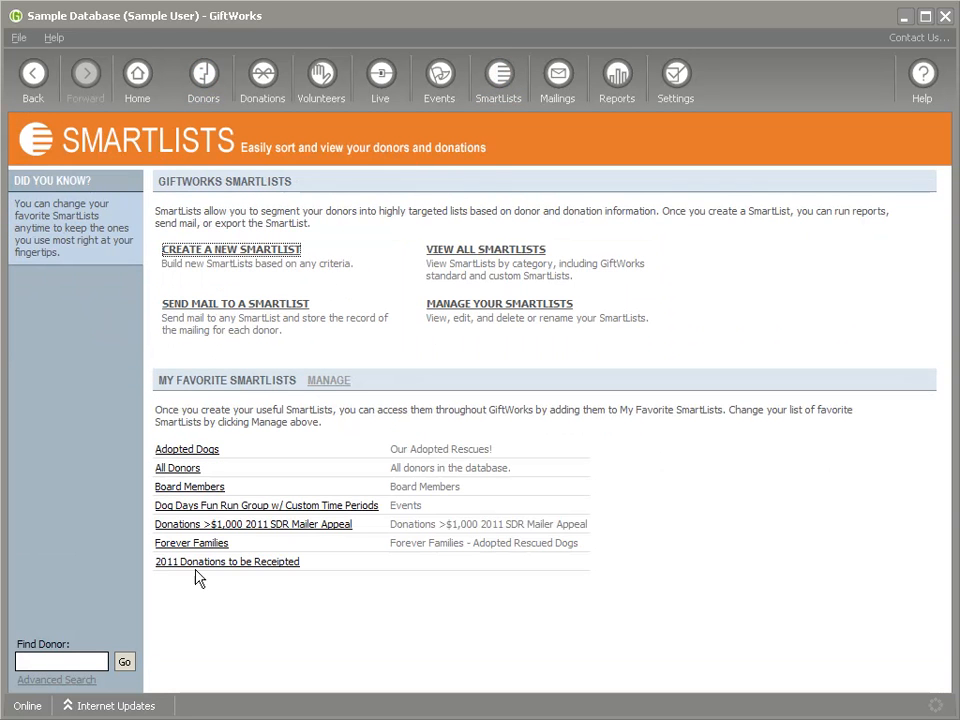
click(236, 563)
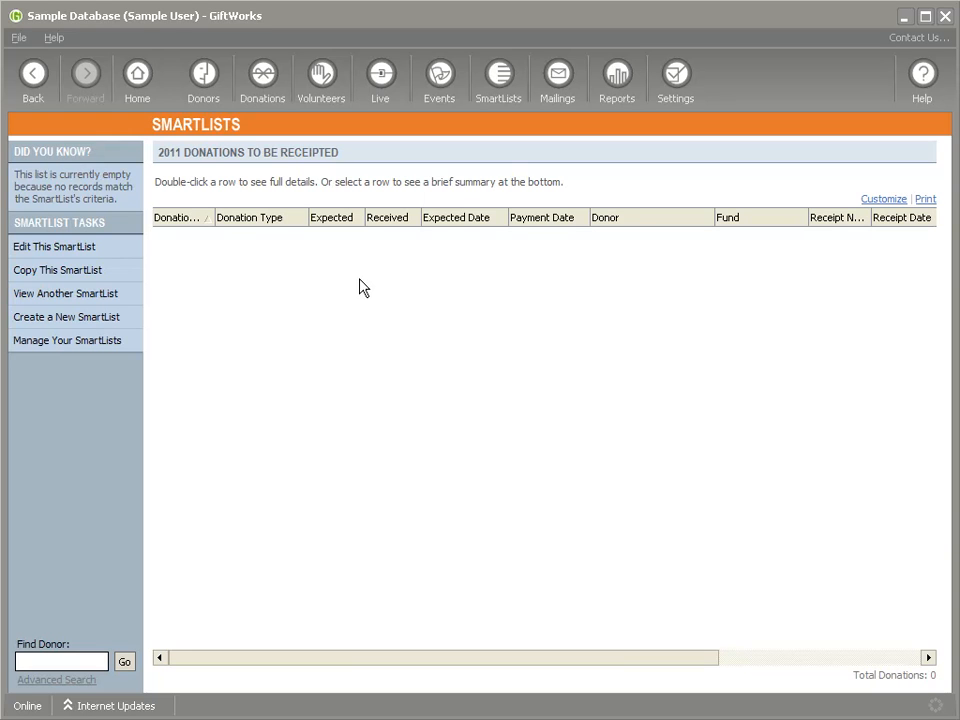
click(72, 247)
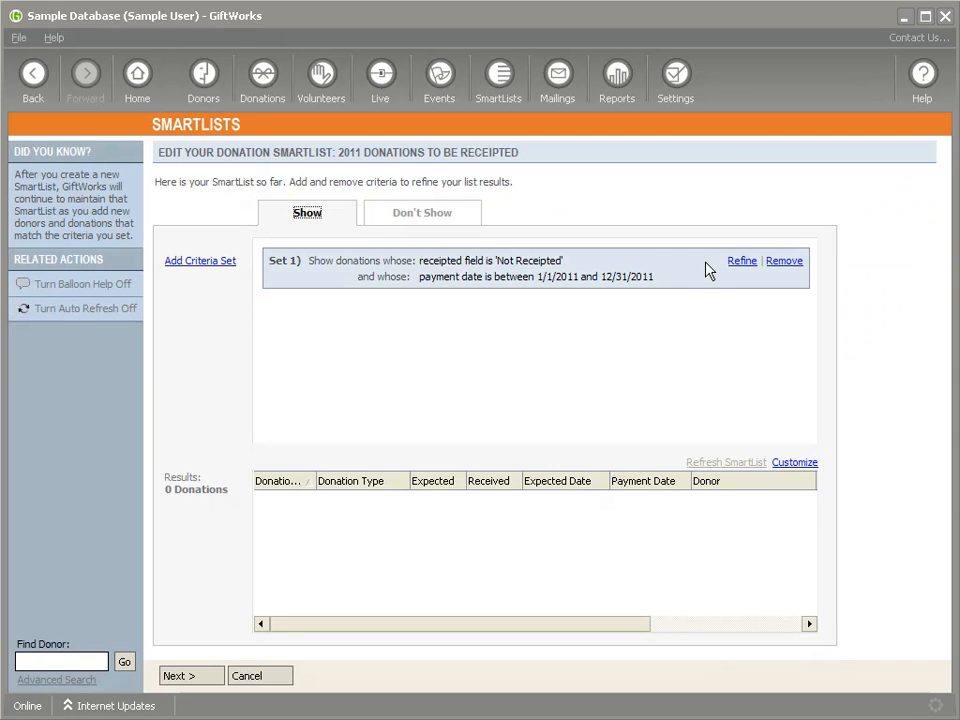
click(740, 261)
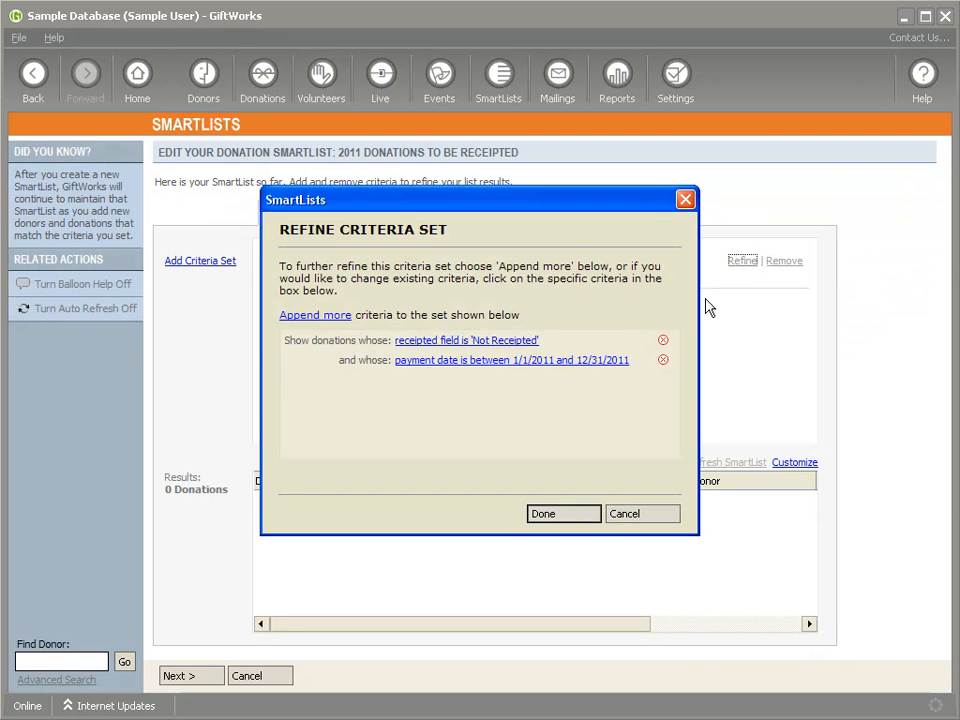
click(663, 341)
click(566, 513)
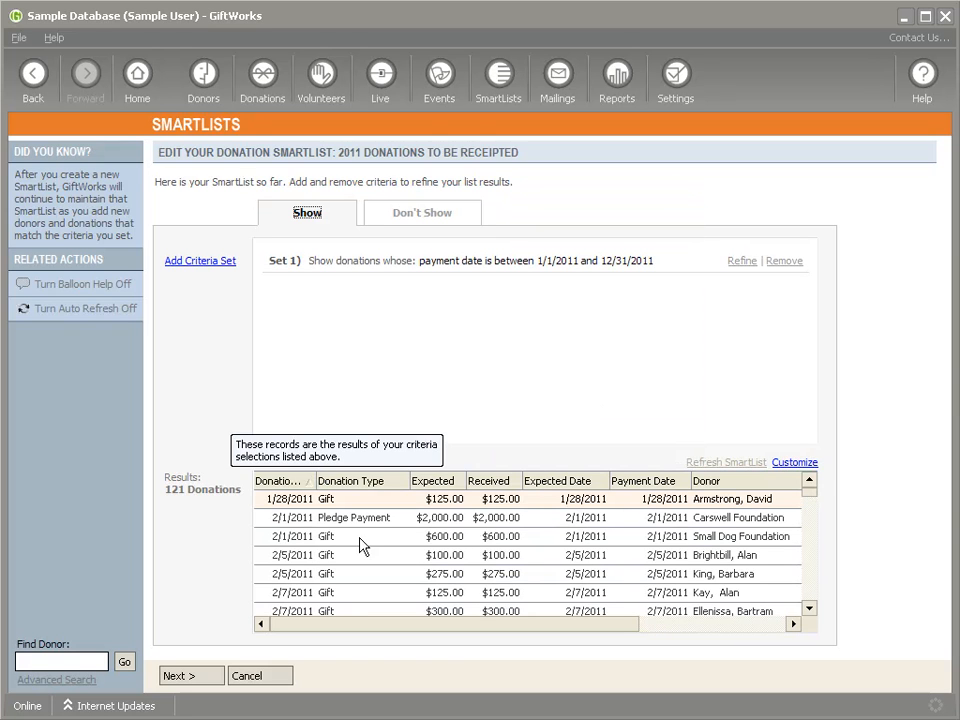
- Add the Receipt Number and Receipt Date columns to the SmartList results
mouse_move(354, 628)
mouse_down()
mouse_move(390, 631)
mouse_move(371, 624)
mouse_up()
mouse_move(548, 626)
mouse_down()
mouse_move(765, 621)
mouse_move(551, 626)
mouse_up()
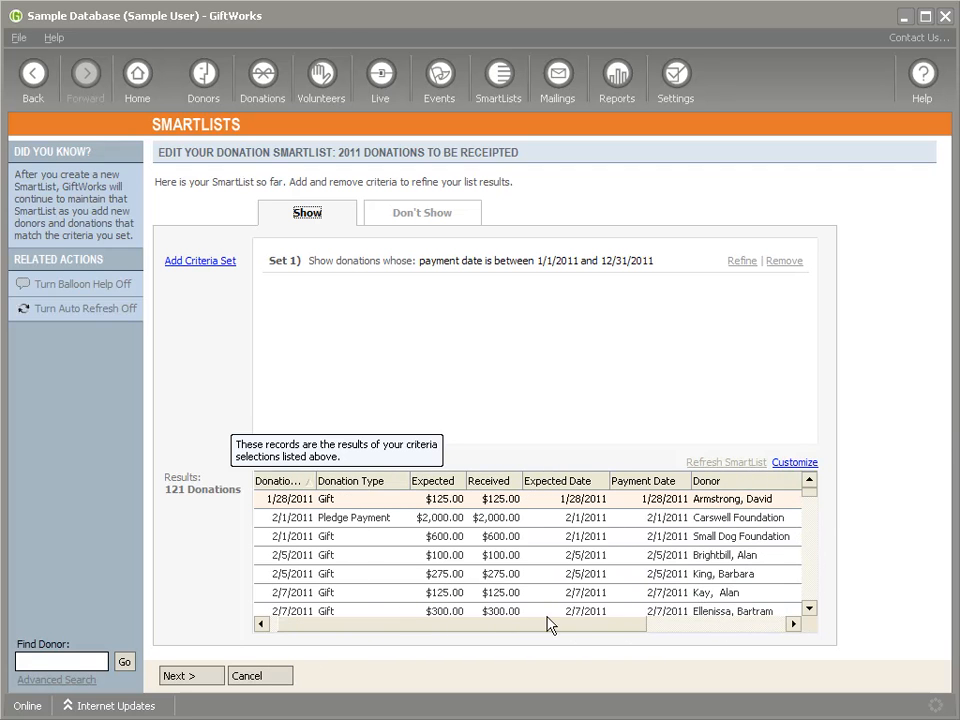
click(812, 464)
scroll(617, 335, down, 1)
drag(617, 335, 607, 360)
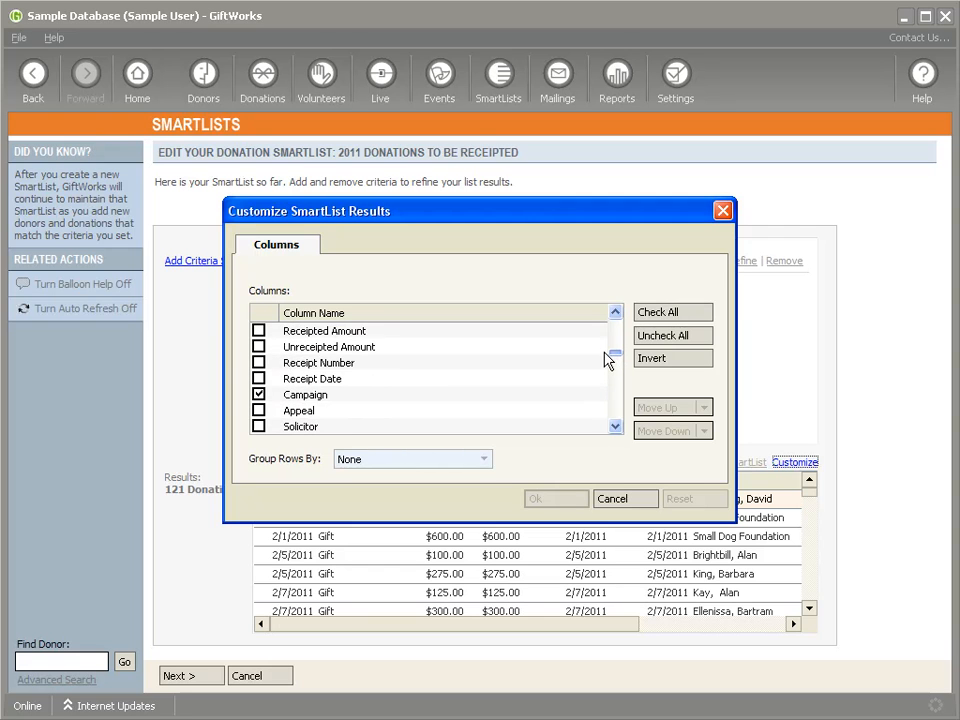
click(258, 362)
click(258, 378)
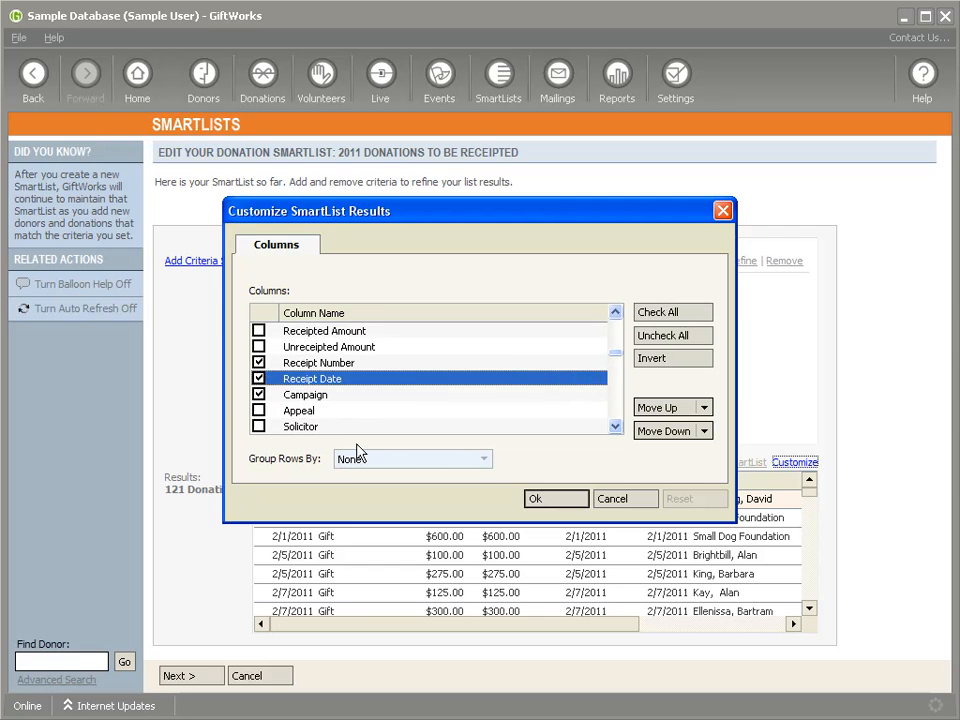
click(566, 503)
- Sort the results by receipt number, review the receipt numbers and dates, and cancel the SmartList edits
drag(559, 634, 793, 634)
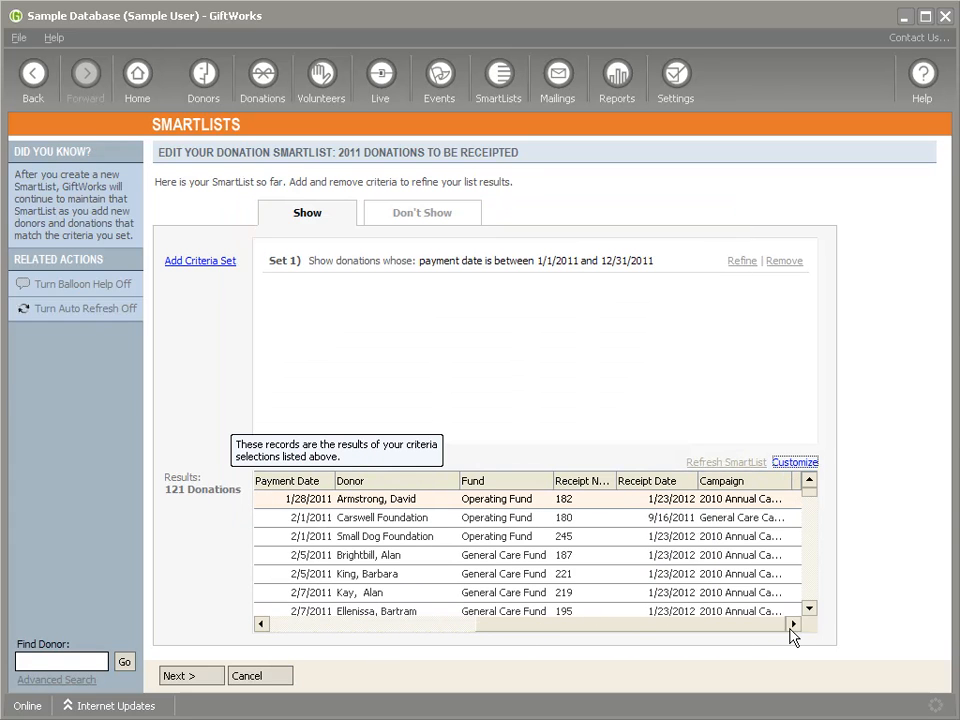
click(597, 490)
drag(591, 628, 762, 628)
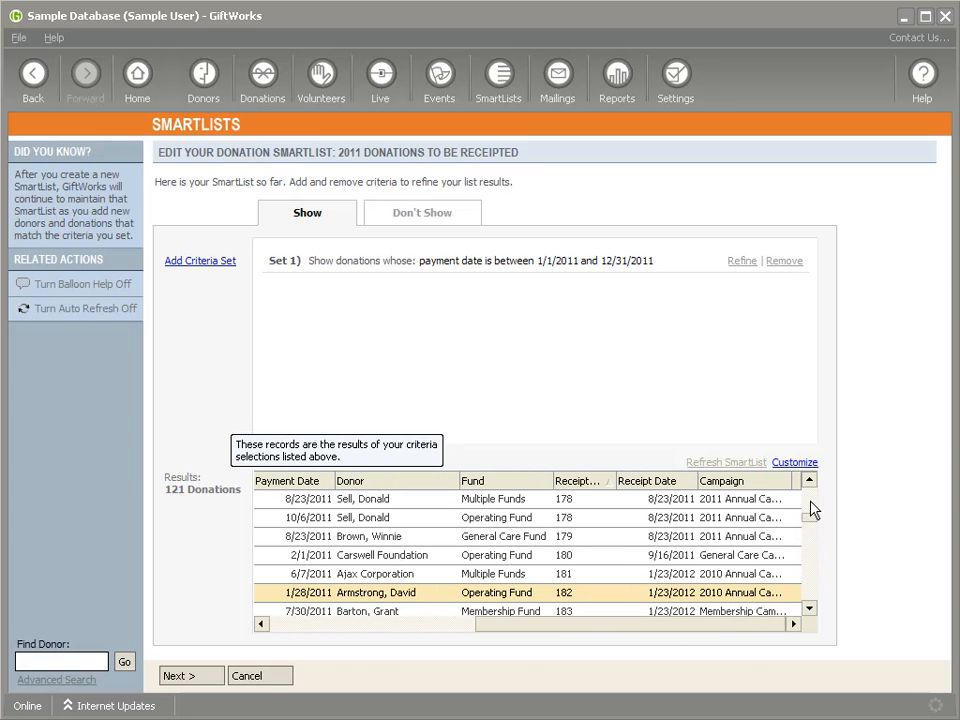
drag(812, 528, 808, 566)
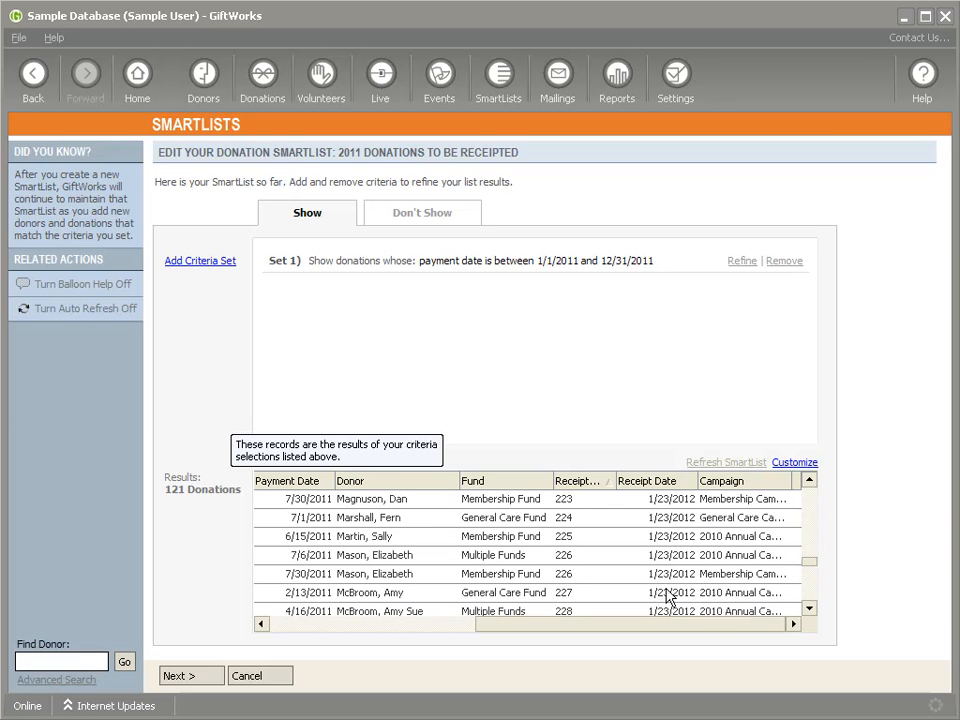
click(267, 678)
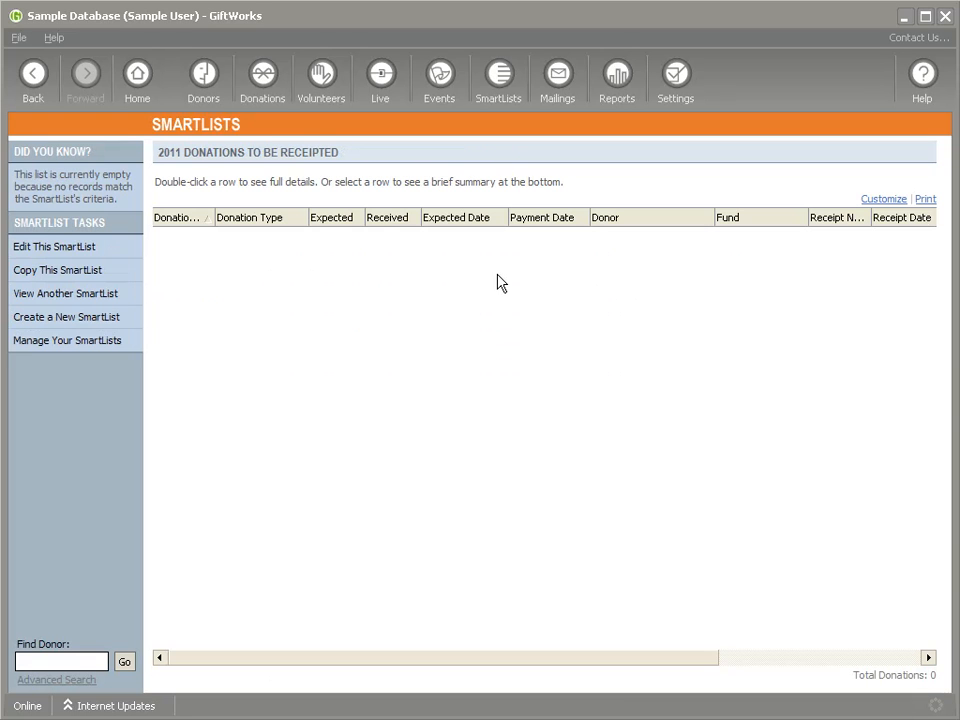
- Look at the Donations option for a new SmartList, cancel its creation and return to the Mailing Center
click(560, 78)
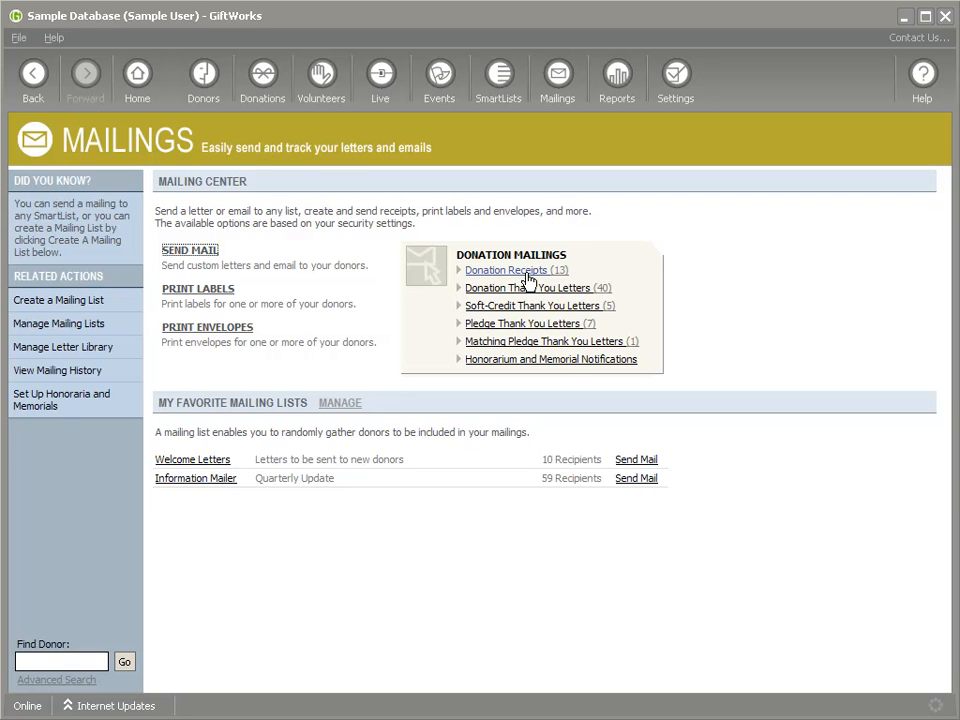
click(505, 78)
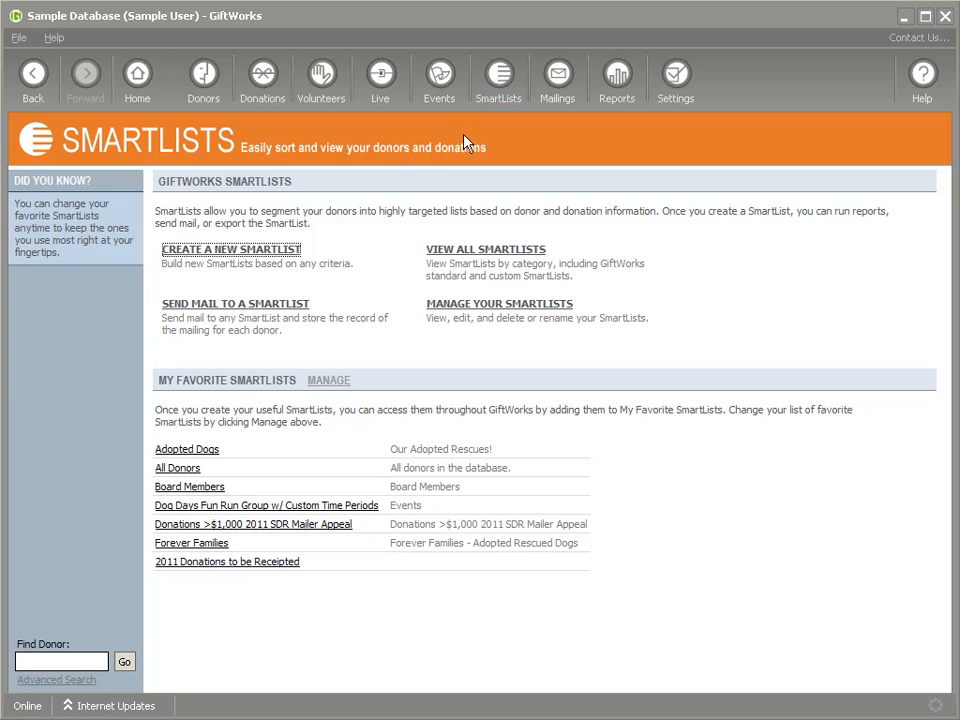
click(260, 252)
click(292, 321)
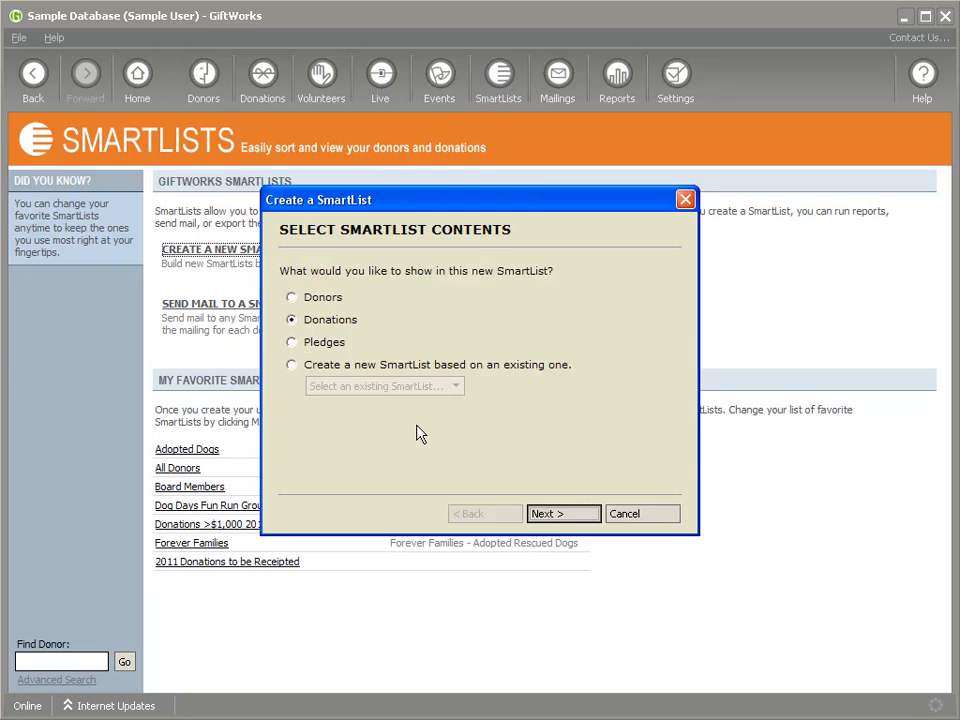
click(642, 519)
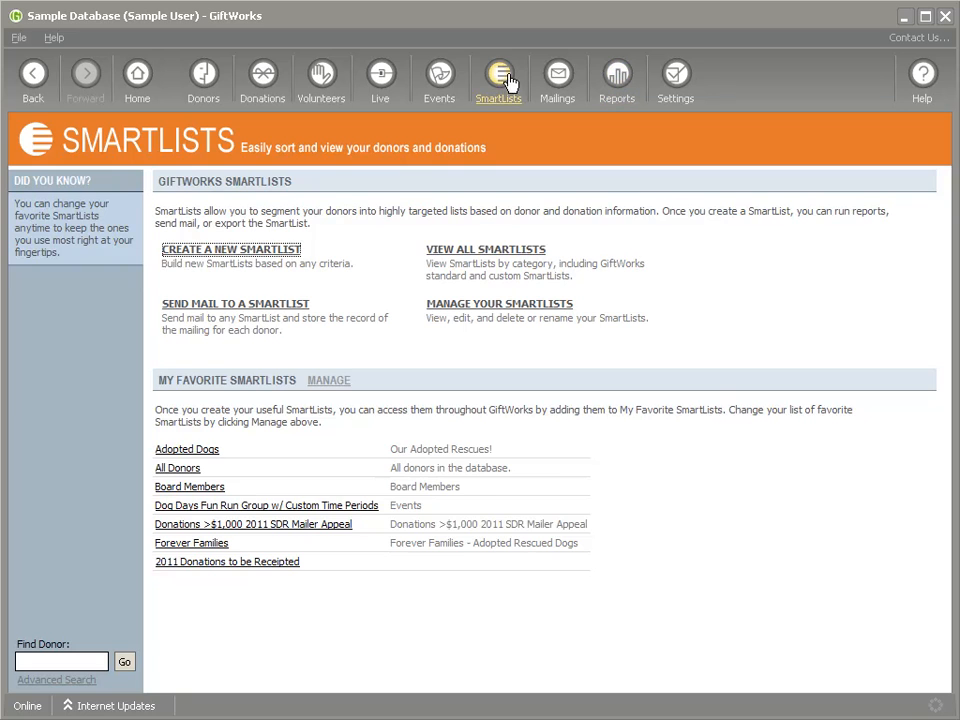
click(560, 80)
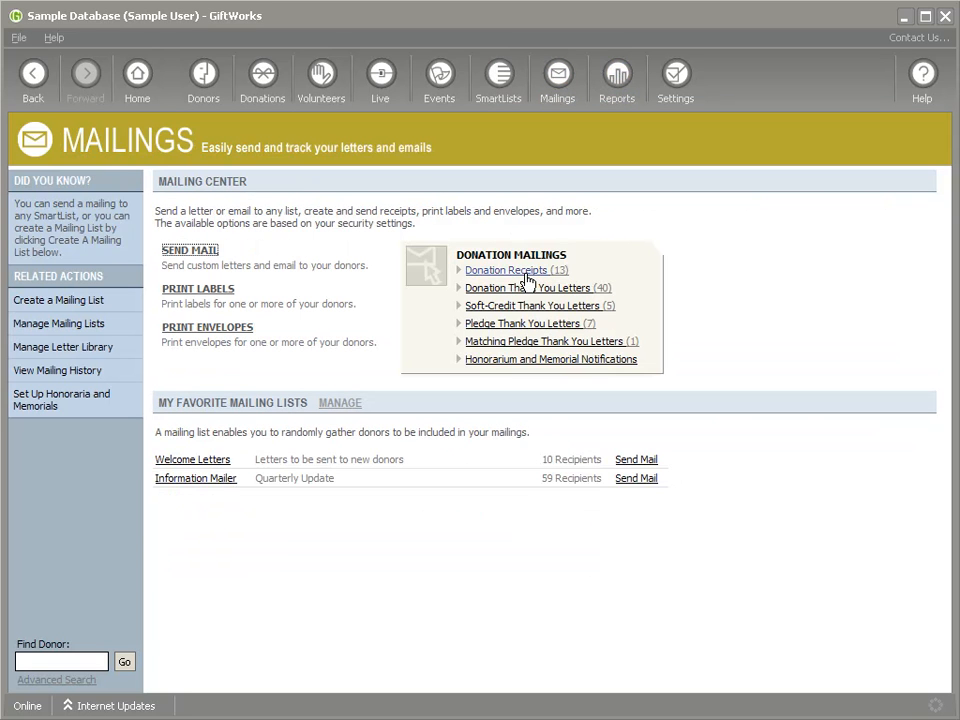